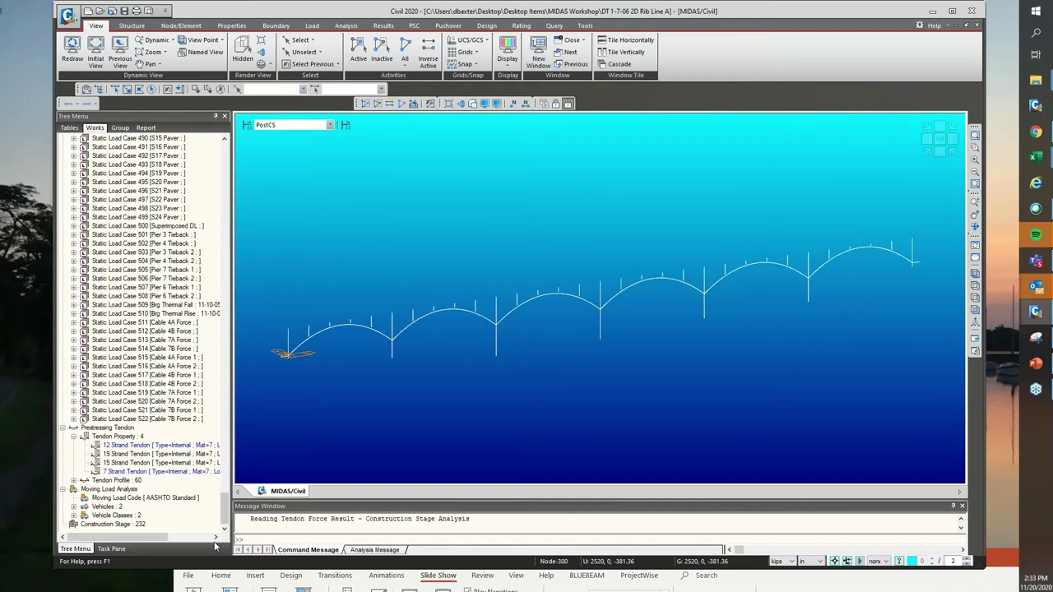
- List the tendon profiles and zoom to the first arch span in hidden-line view
click(73, 481)
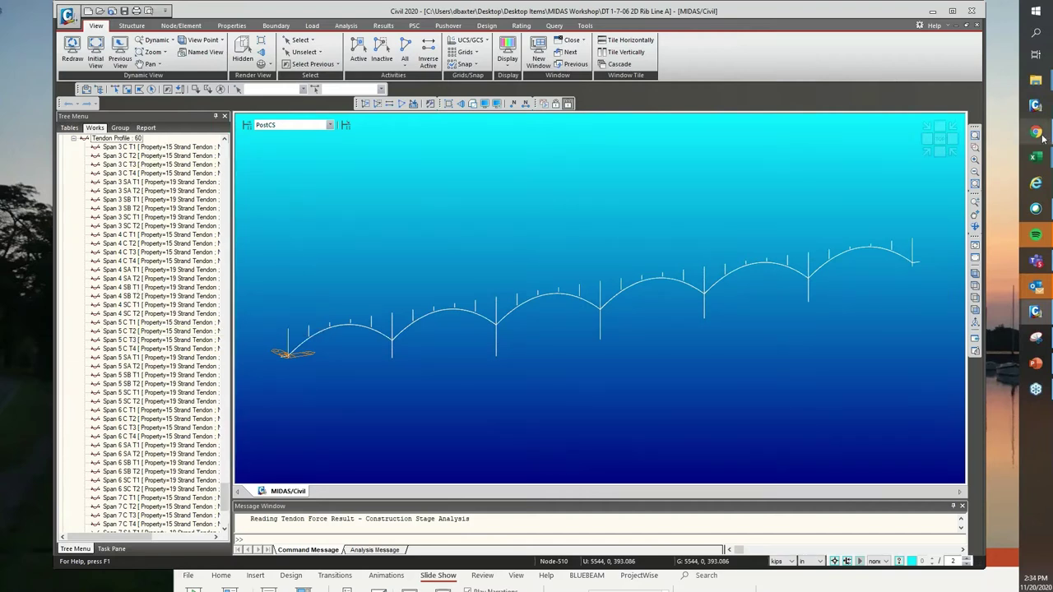
click(975, 146)
drag(264, 354, 414, 400)
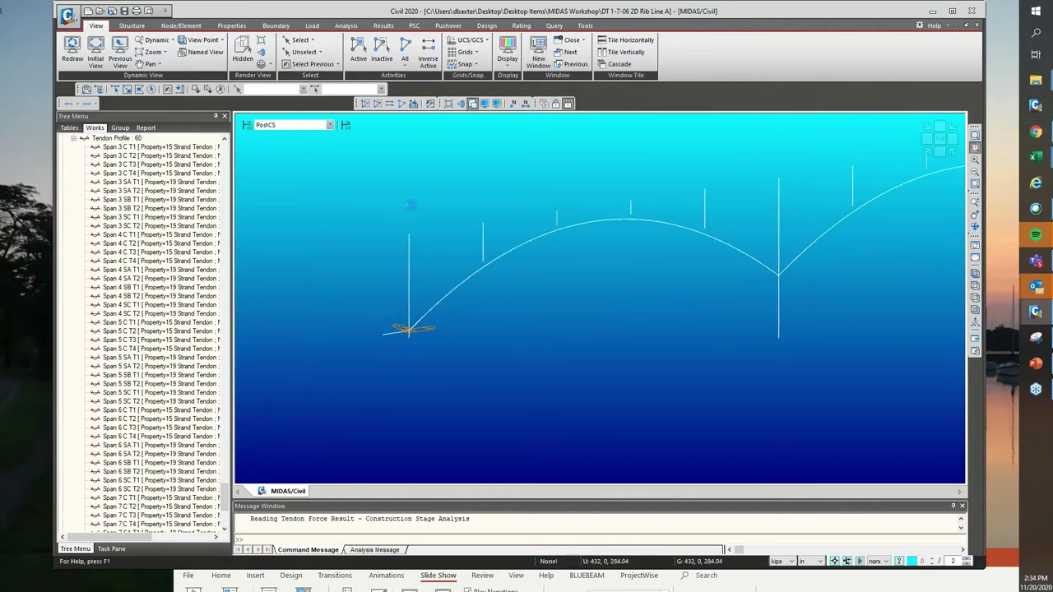
key(ctrl+h)
drag(370, 143, 961, 412)
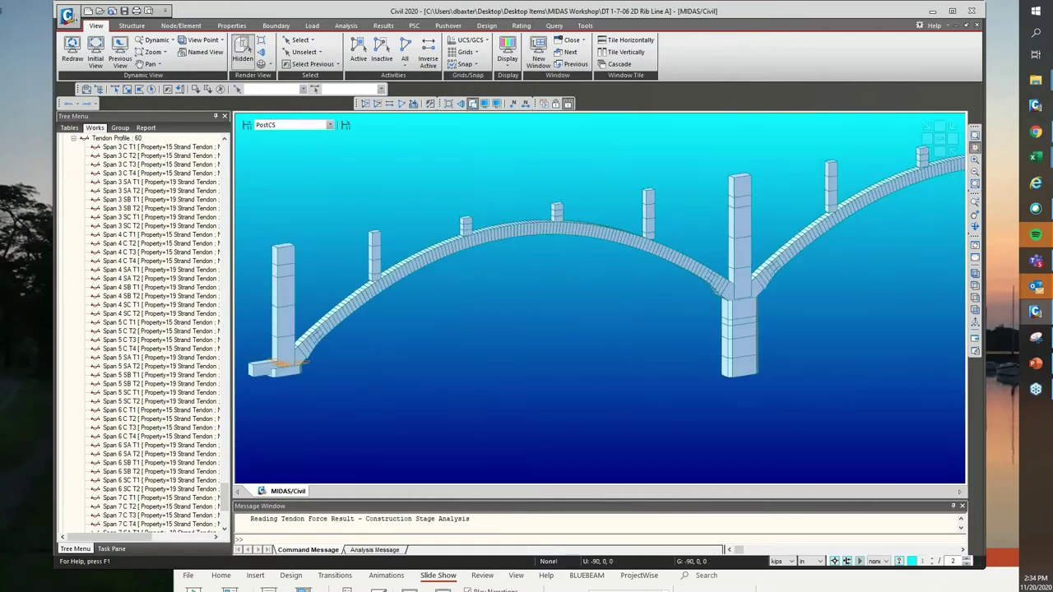
click(974, 310)
drag(251, 288, 427, 332)
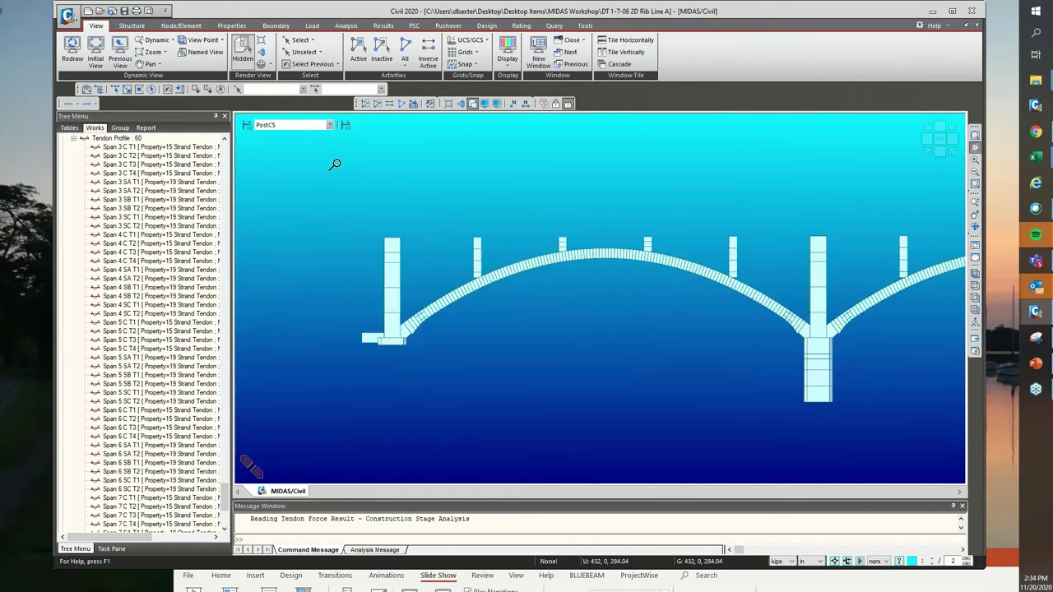
scroll(791, 437, up, 2)
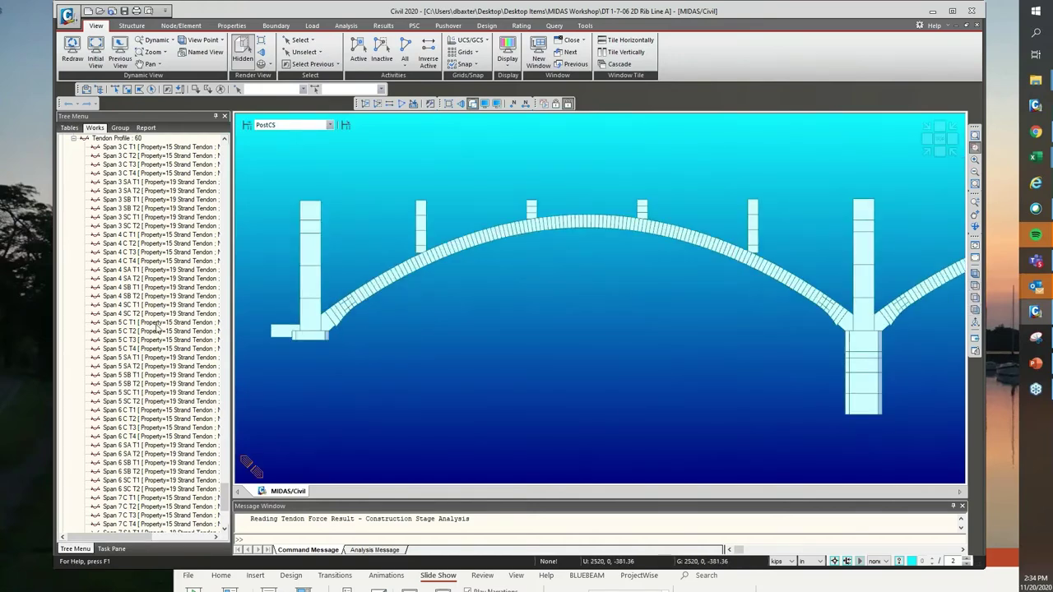
- Display tendons Span 3 SA T1 and Span 3 SA T2 on the arch
right_click(138, 189)
click(168, 312)
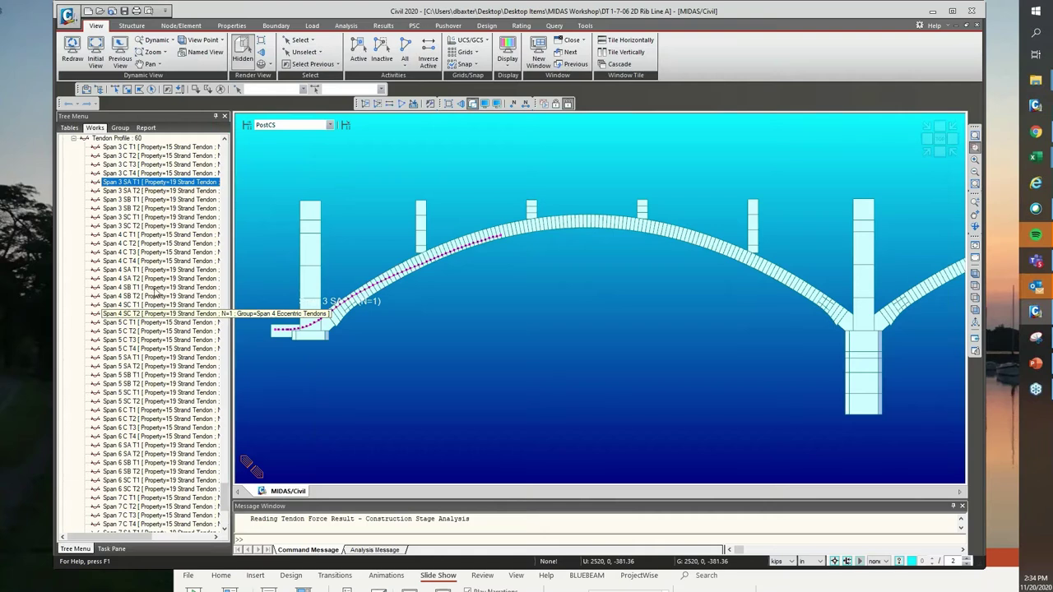
right_click(119, 195)
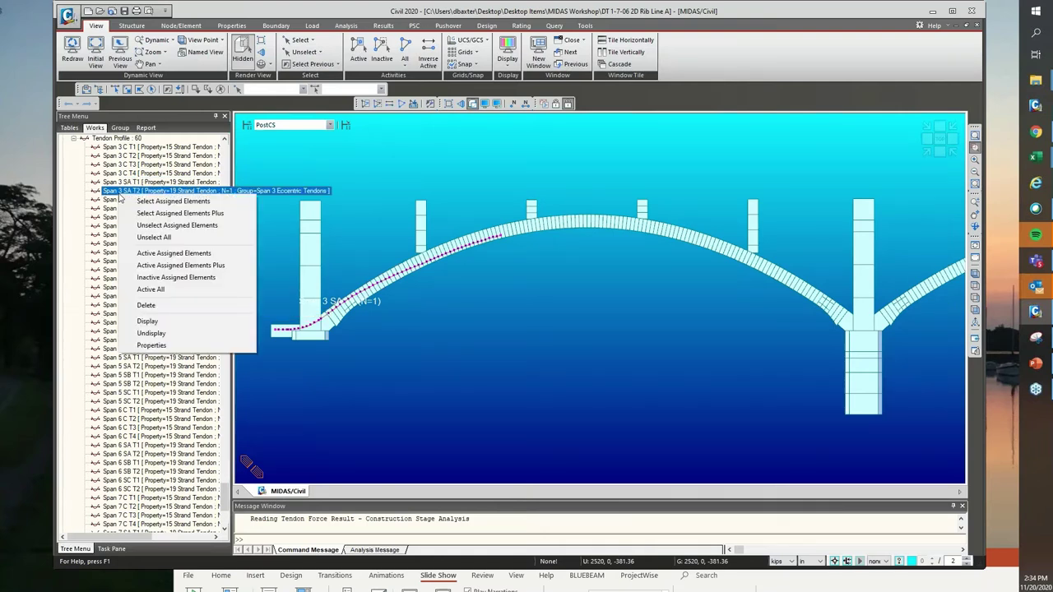
click(162, 321)
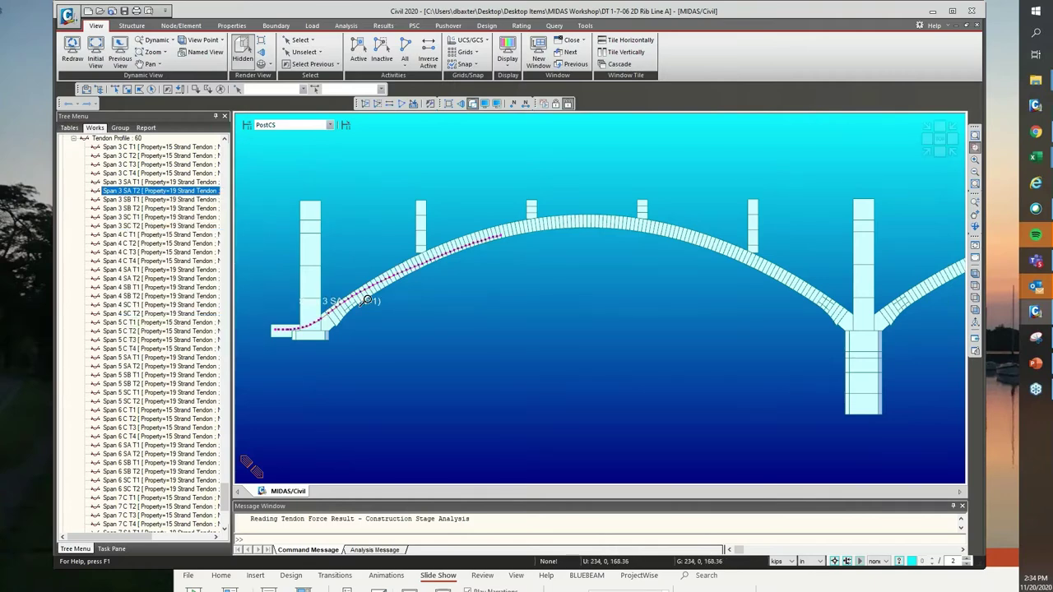
- Reframe the model as a front elevation zoomed on the first arch span
click(442, 307)
drag(443, 309, 459, 331)
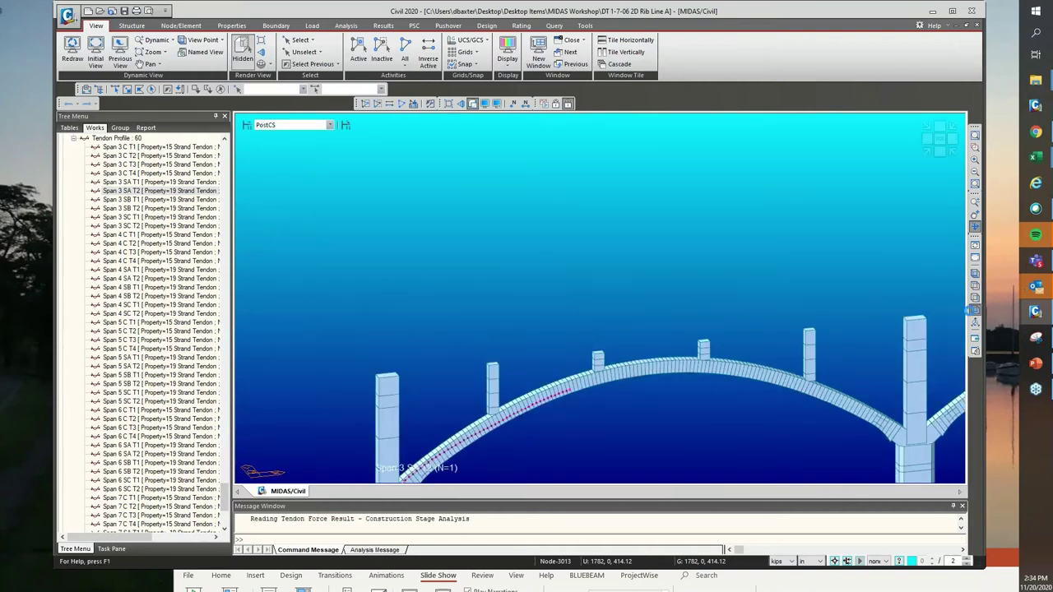
click(974, 310)
click(974, 146)
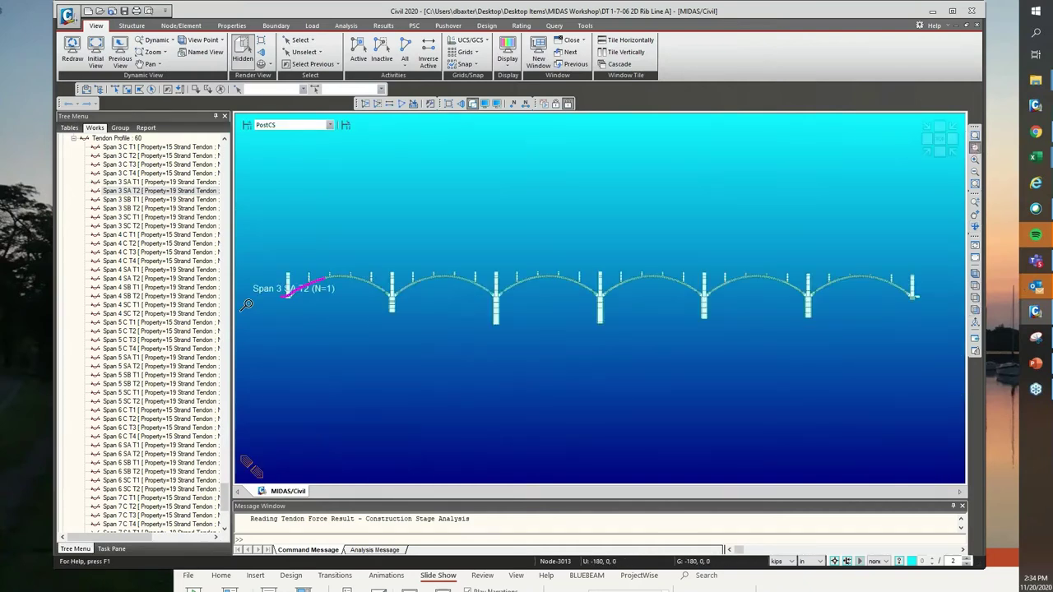
drag(267, 265, 407, 328)
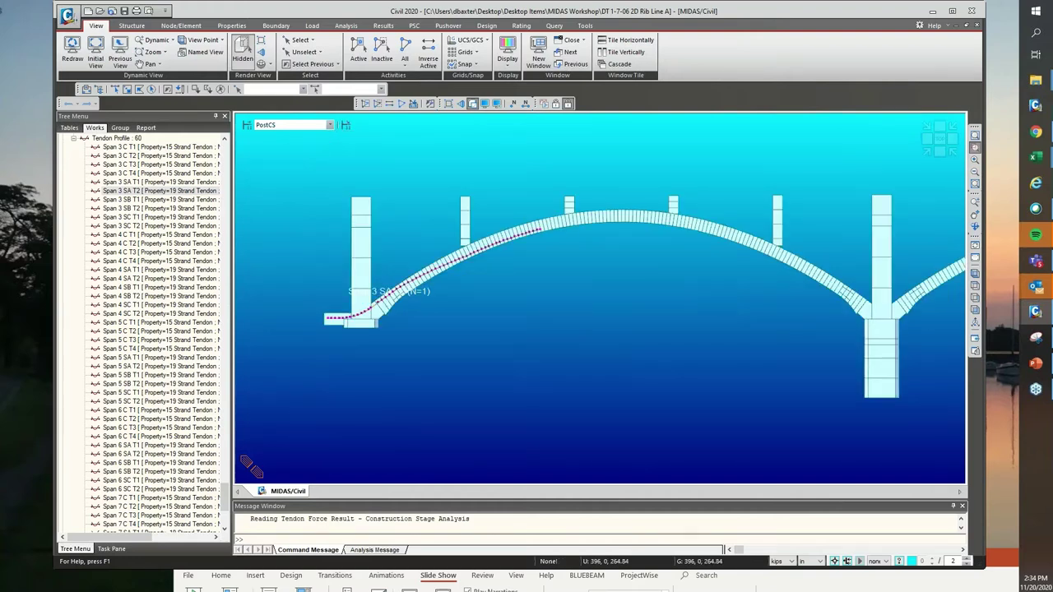
- Display tendons Span 3 SB T1 and Span 3 SC T1 along the arch crown
right_click(153, 200)
click(183, 324)
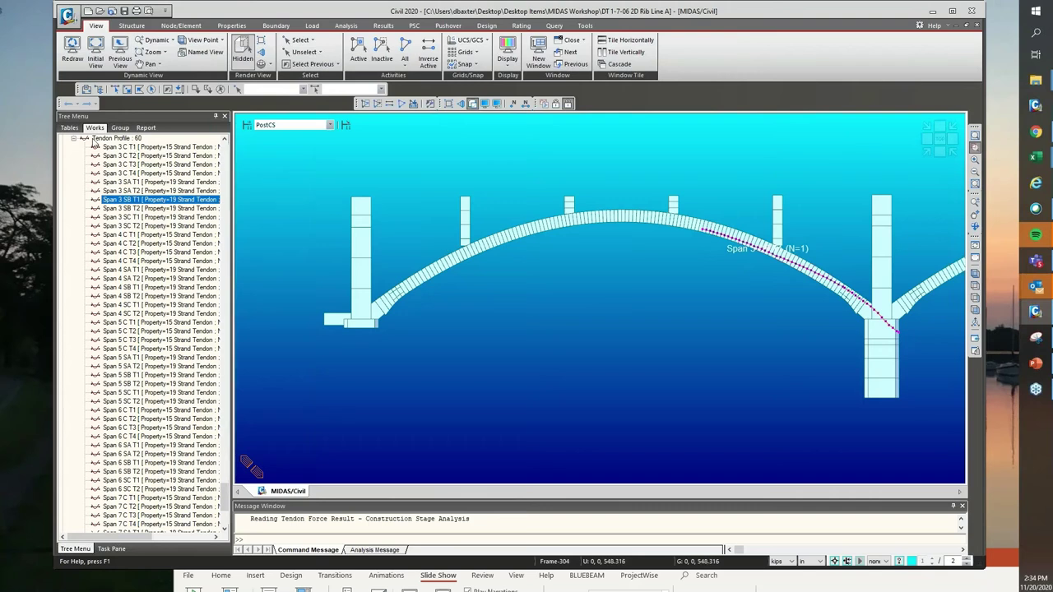
right_click(144, 219)
click(157, 348)
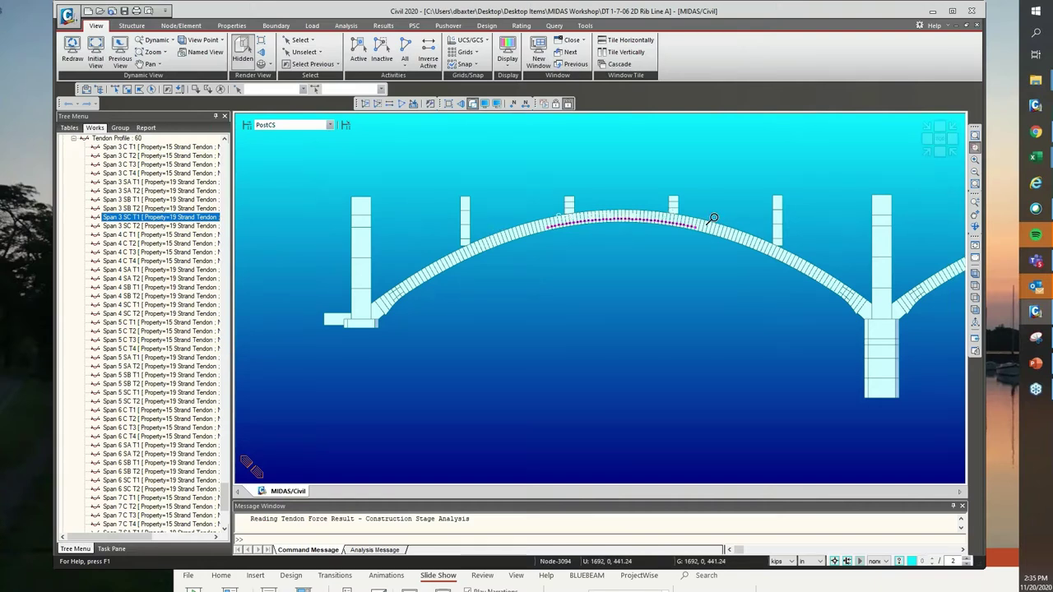
click(145, 148)
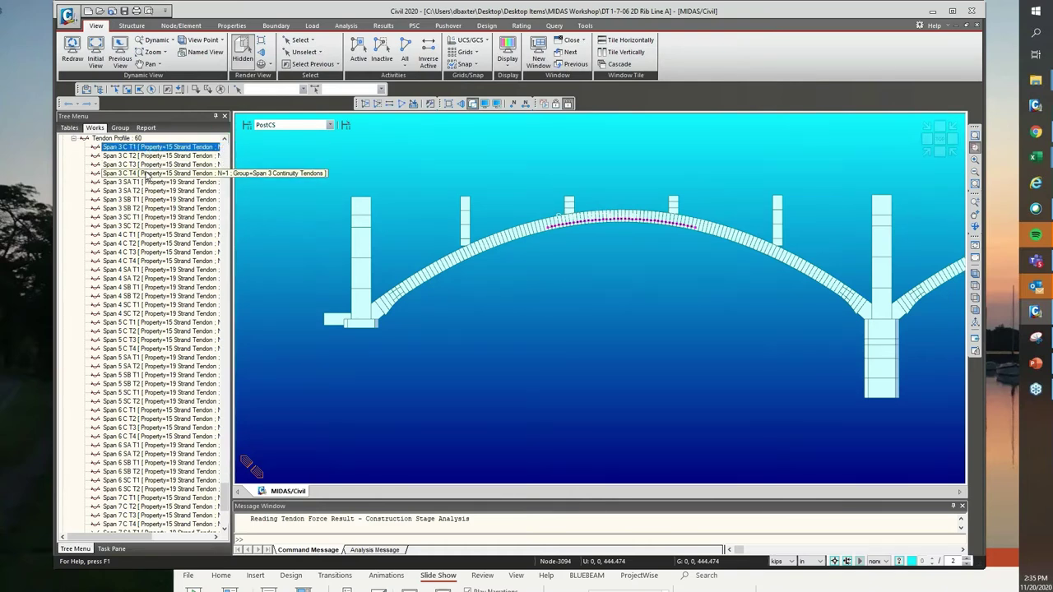
- Display the Span 3 C T1–T4 tendons along the arch
shift+click(145, 174)
right_click(160, 167)
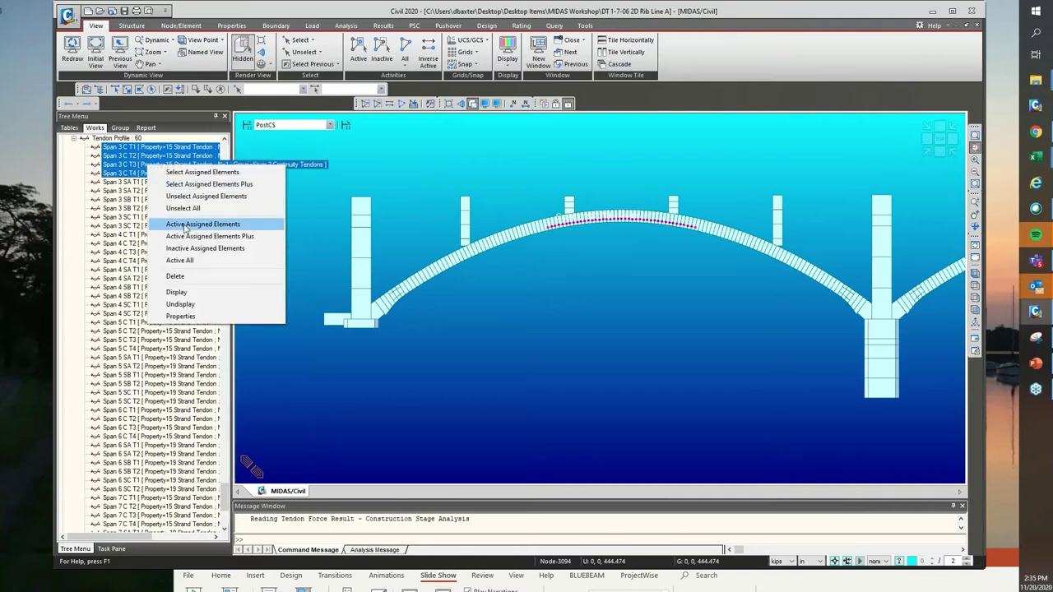
click(177, 293)
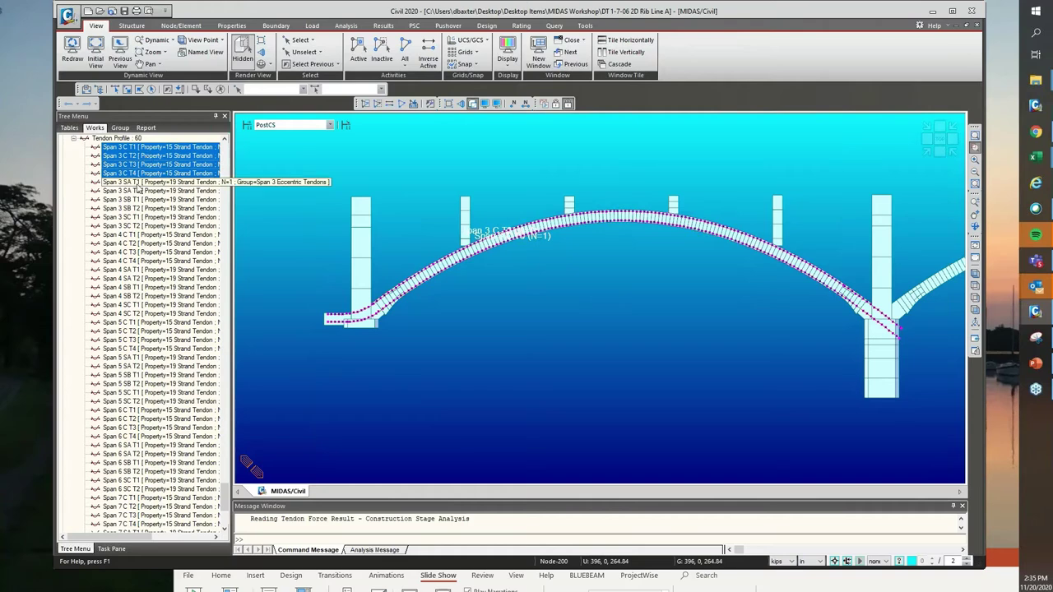
- Select the elements assigned to tendon Span 3 SA T1
click(138, 185)
scroll(226, 489, up, 9)
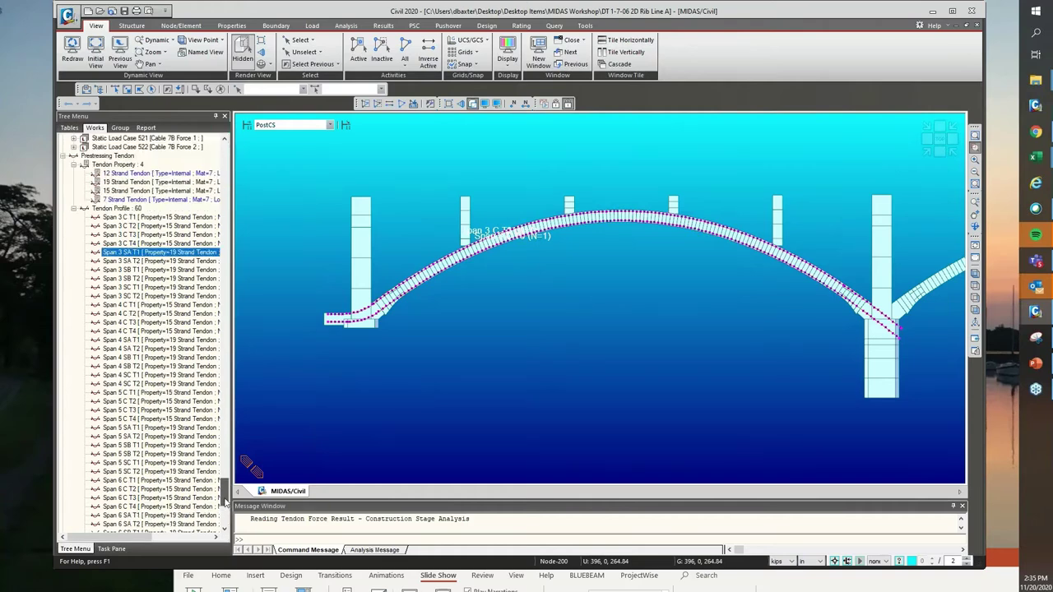
scroll(226, 490, down, 8)
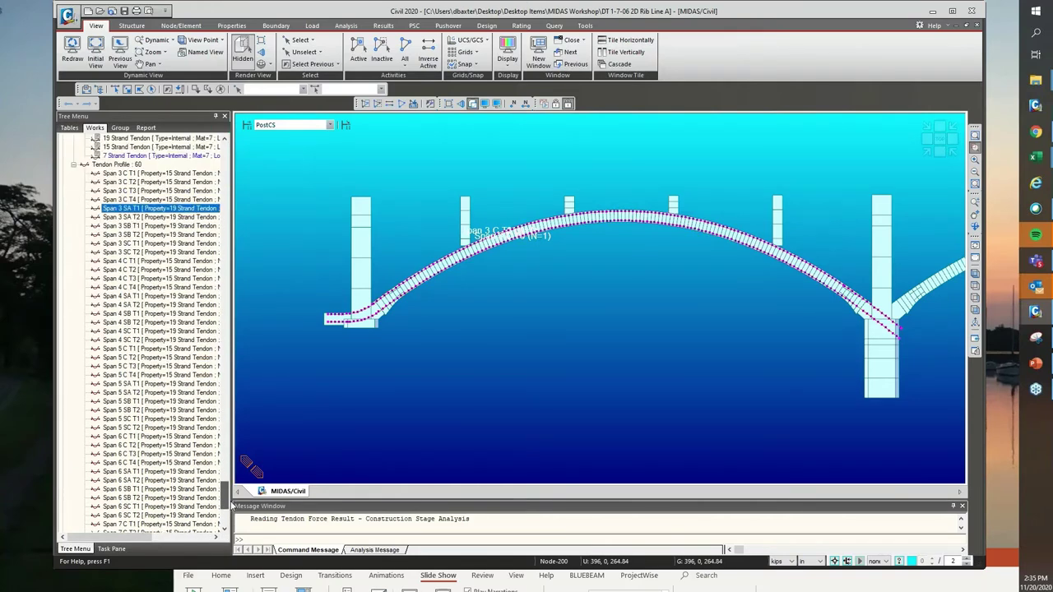
right_click(132, 211)
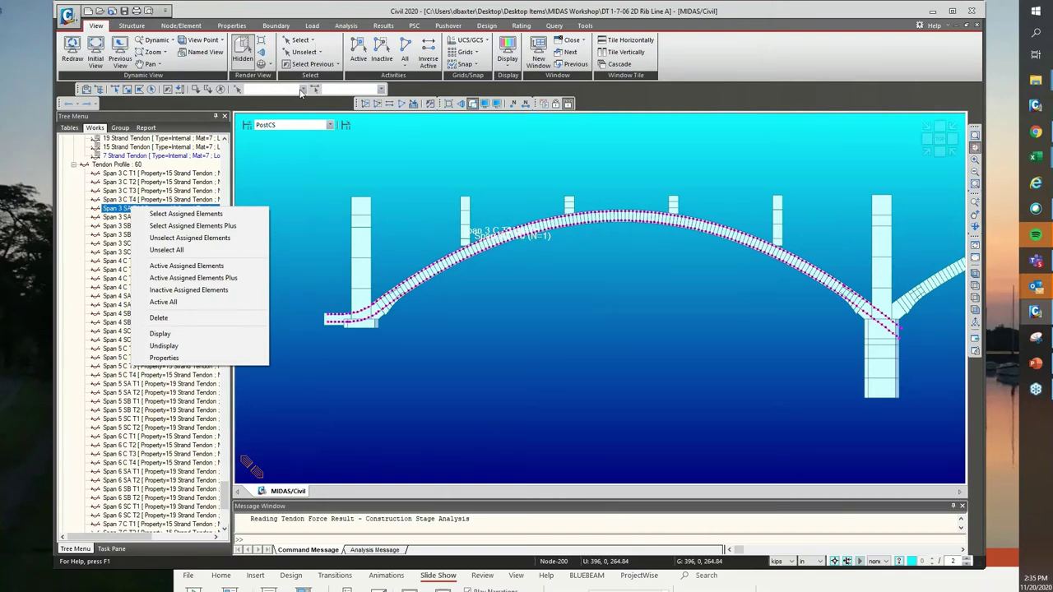
click(186, 213)
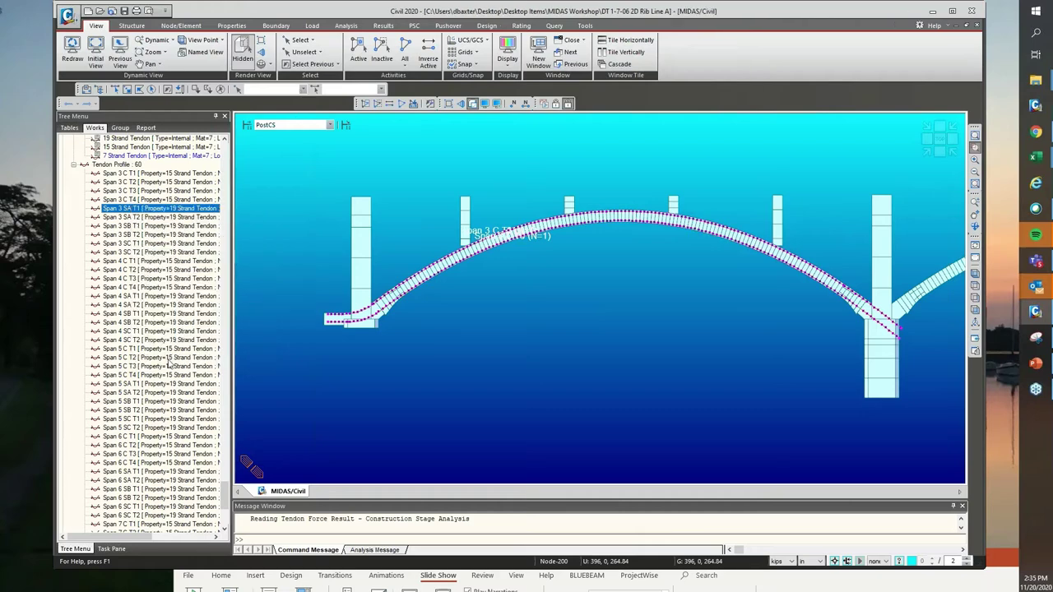
double_click(160, 208)
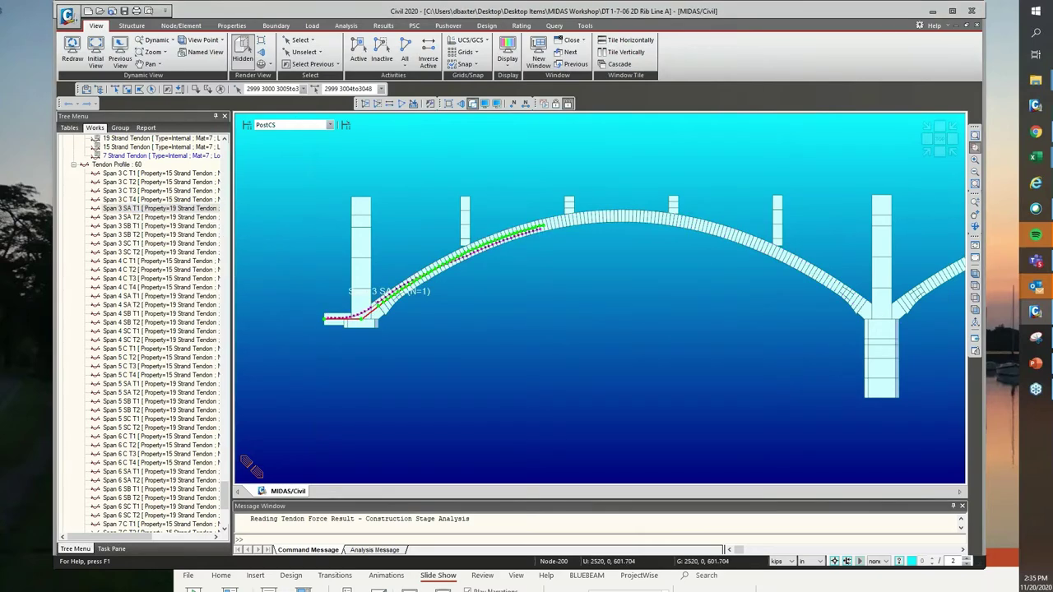
- Close the Span 3 SA T1 profile window and bring up the Temp./Prestress load tools
drag(997, 154, 411, 73)
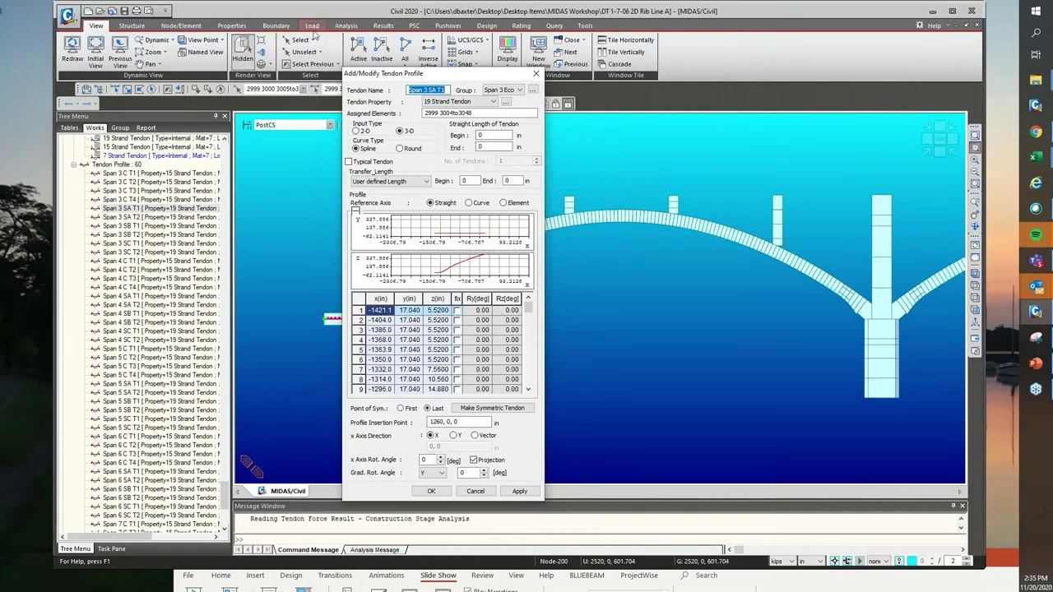
click(313, 29)
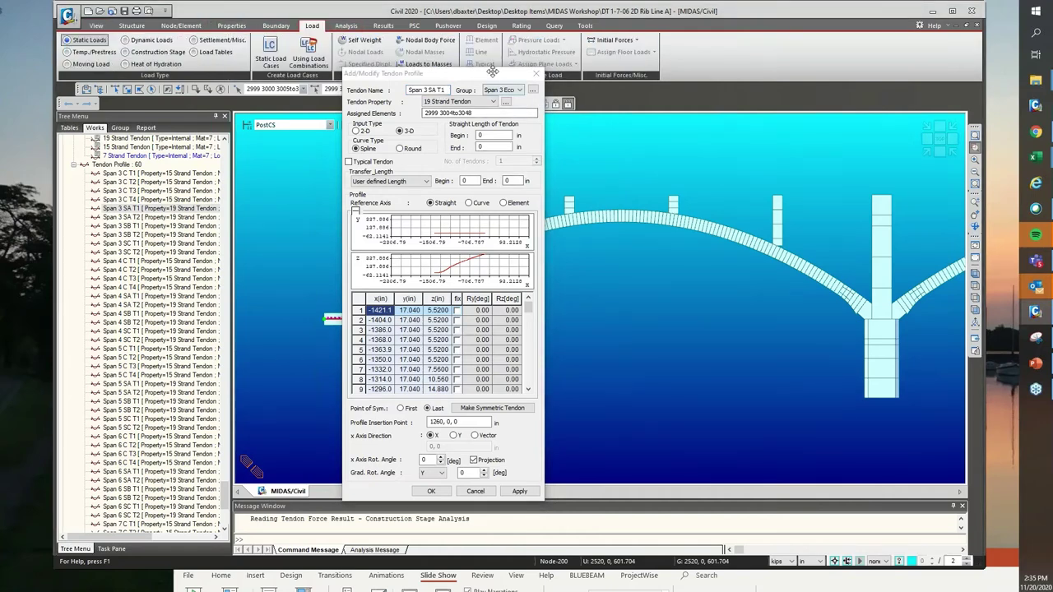
drag(492, 73, 500, 77)
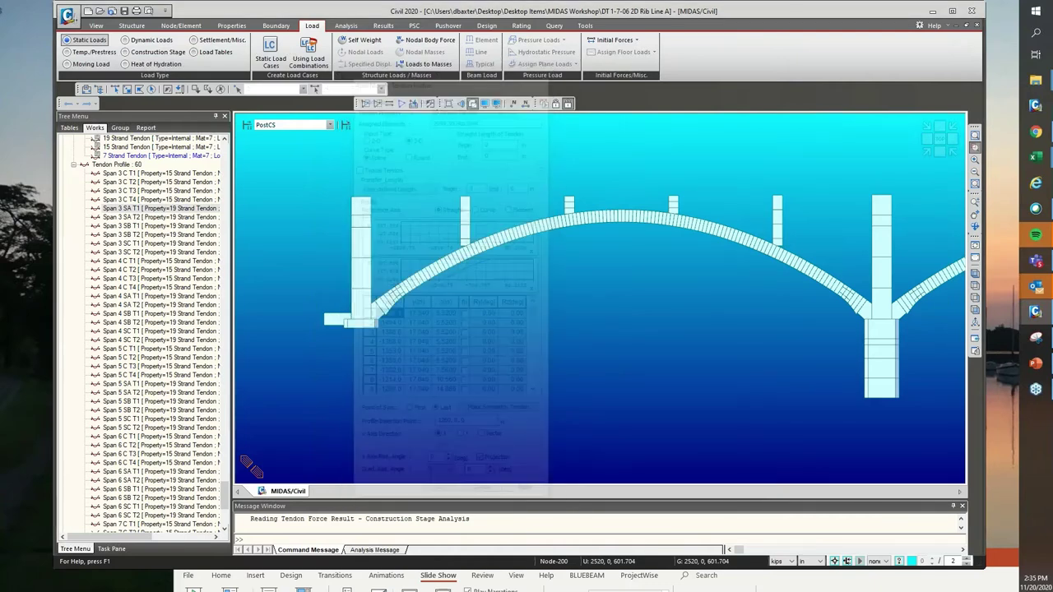
key(Escape)
click(66, 52)
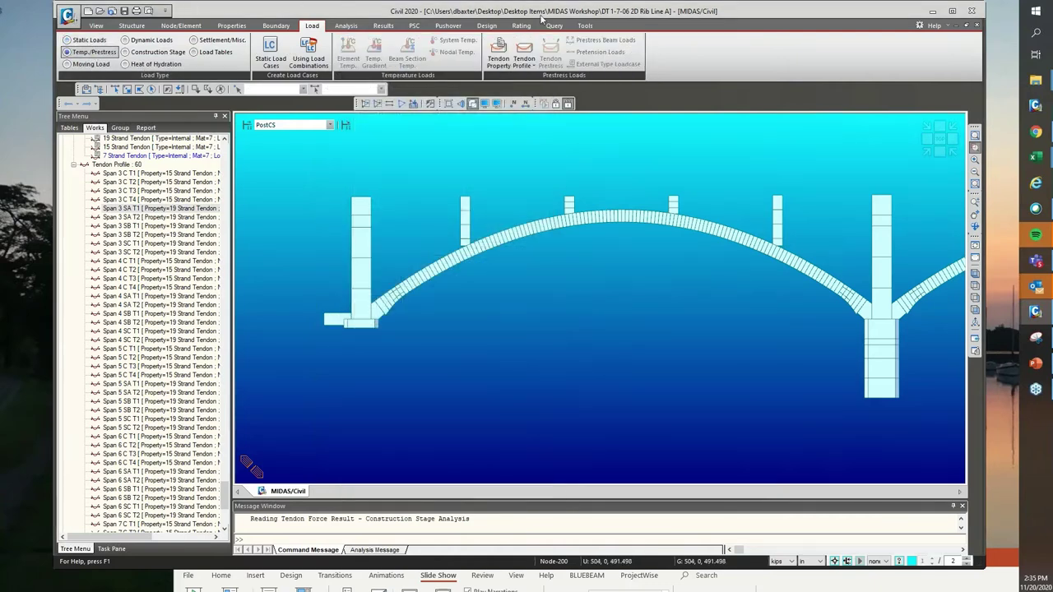
- Reopen the Span 3 SA T1 tendon profile definition and move the dialog aside
click(535, 67)
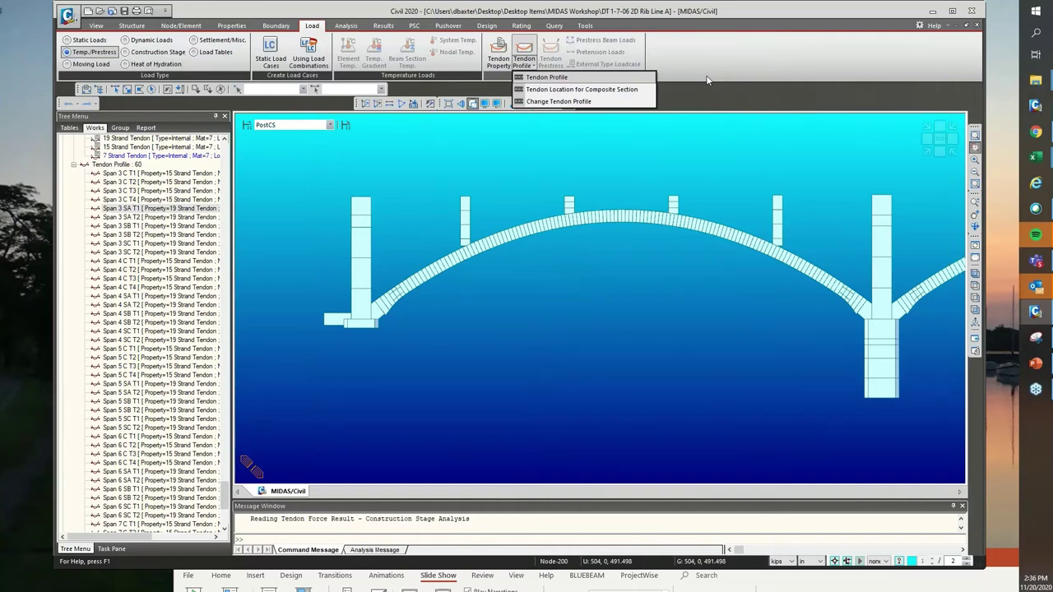
right_click(168, 208)
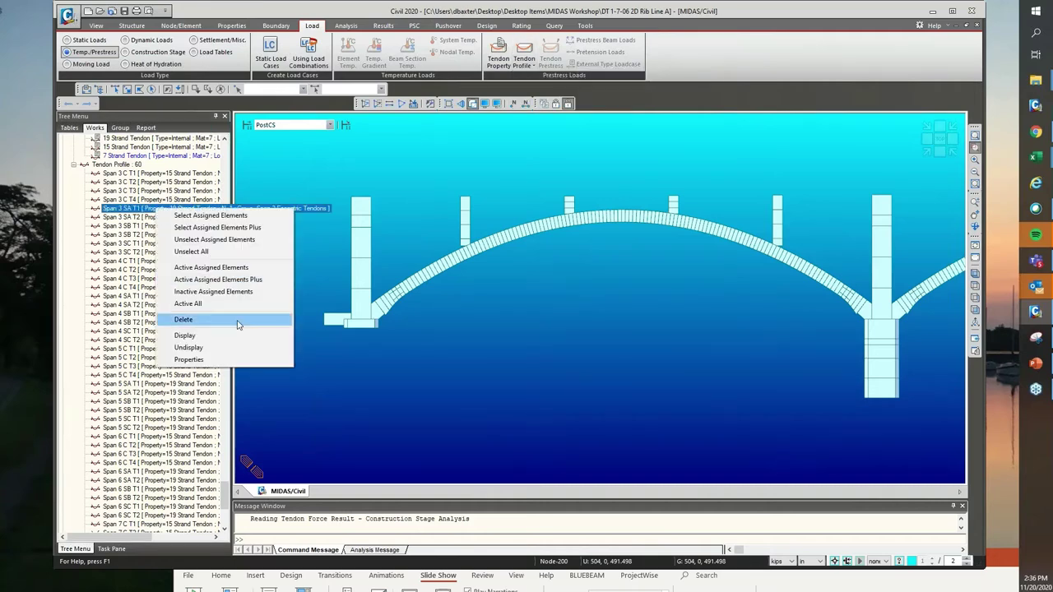
click(215, 362)
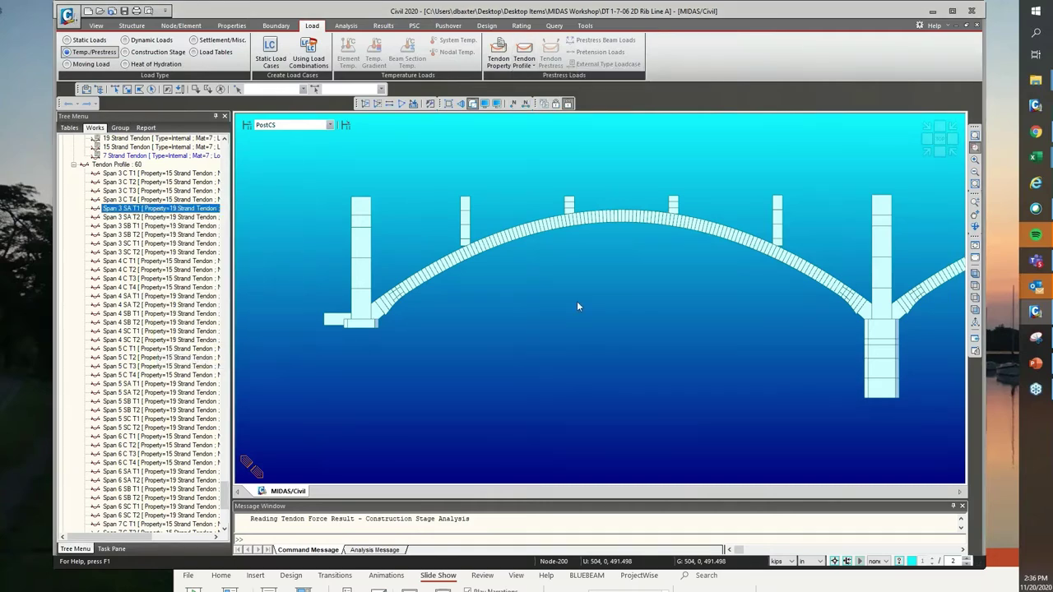
drag(498, 85, 398, 47)
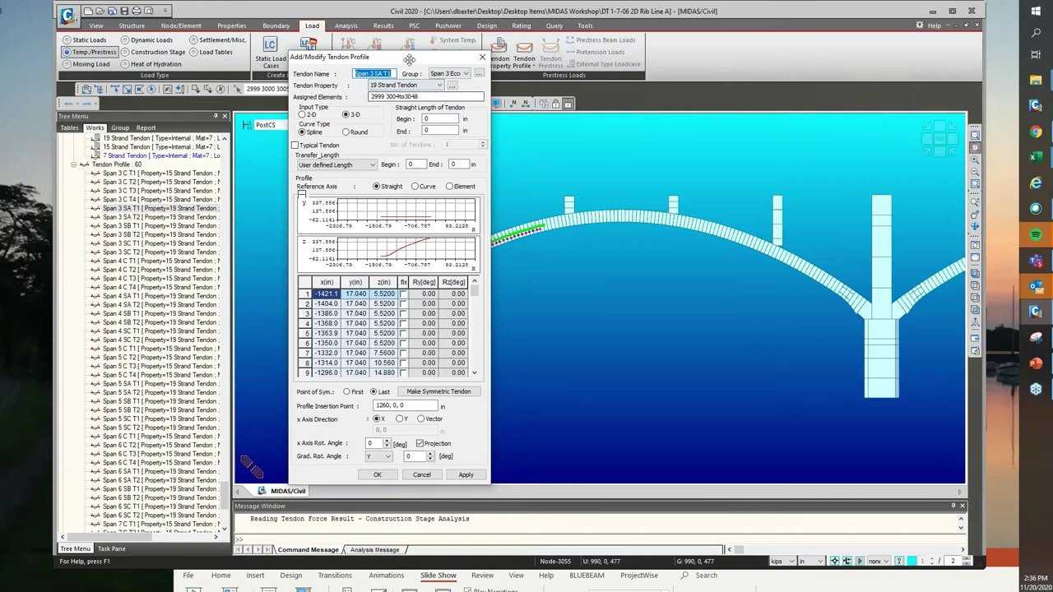
- Check Span 3 SA T1's group (Span 3 Eccentric Tendons) and tendon property, then cancel unchanged
click(440, 74)
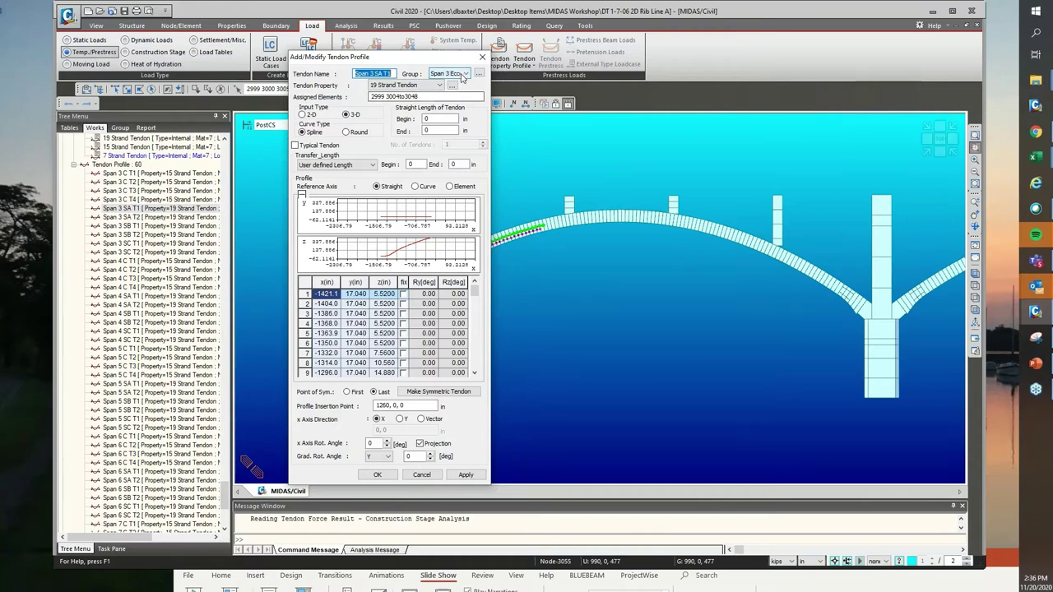
click(465, 74)
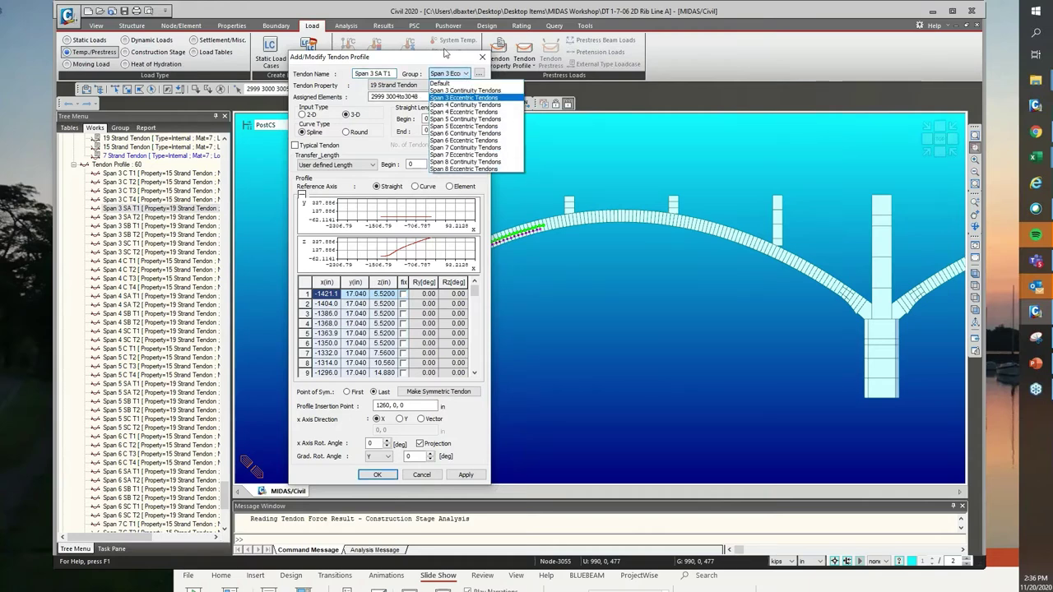
click(446, 57)
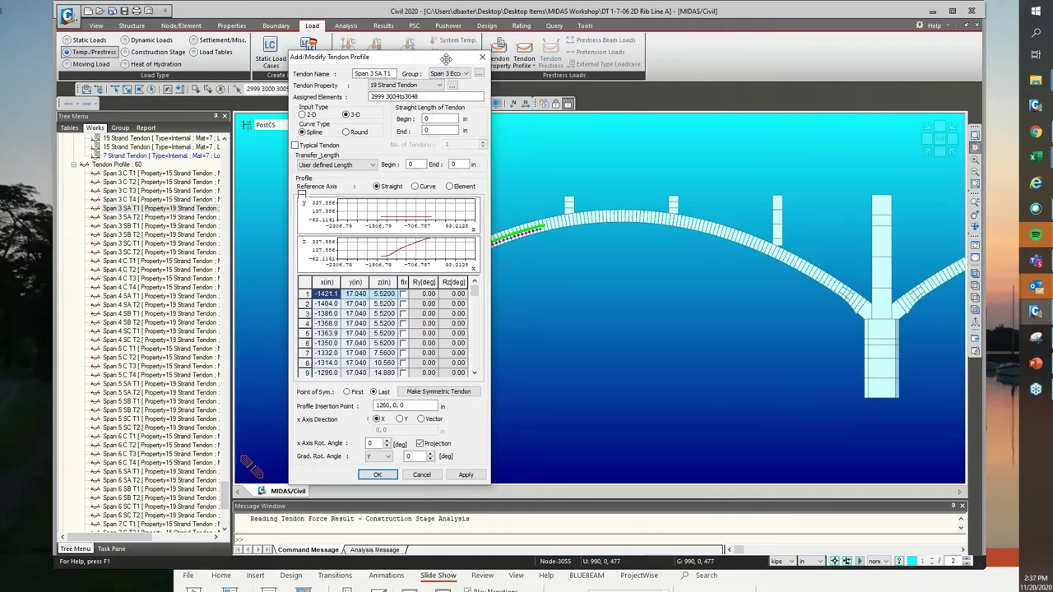
click(440, 86)
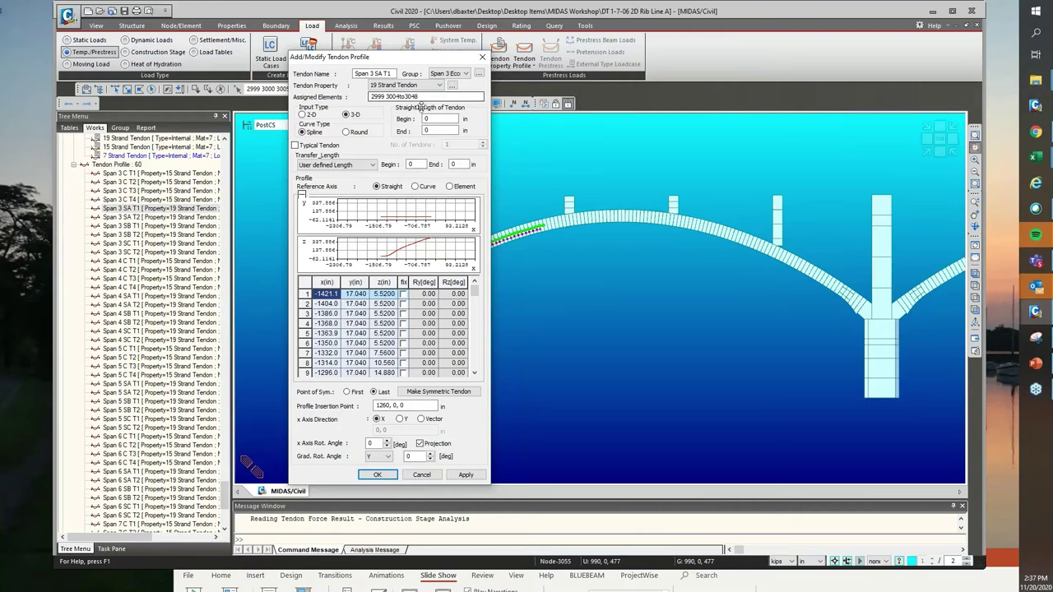
click(389, 73)
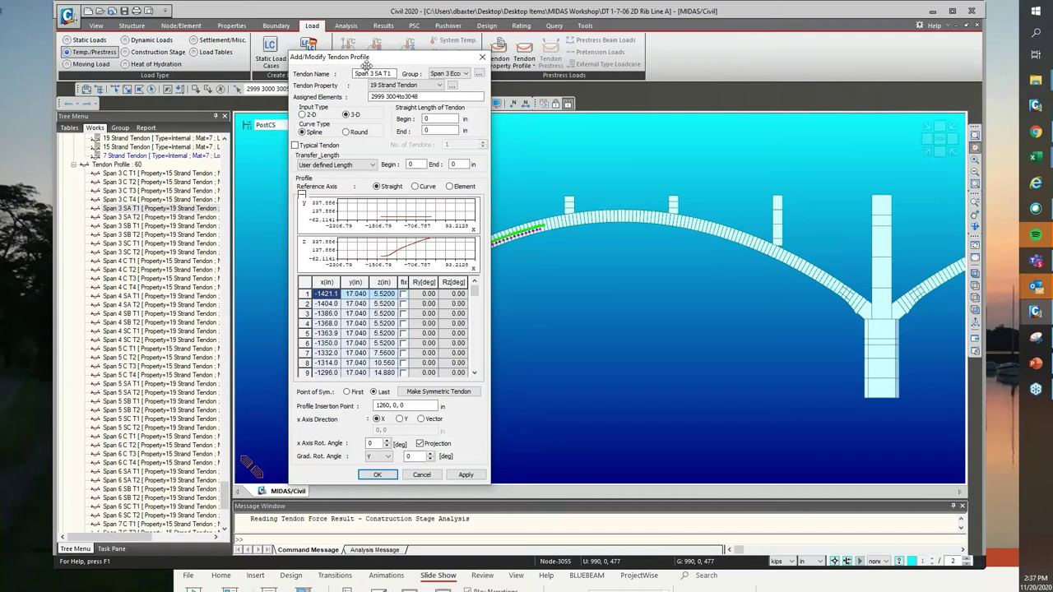
click(421, 474)
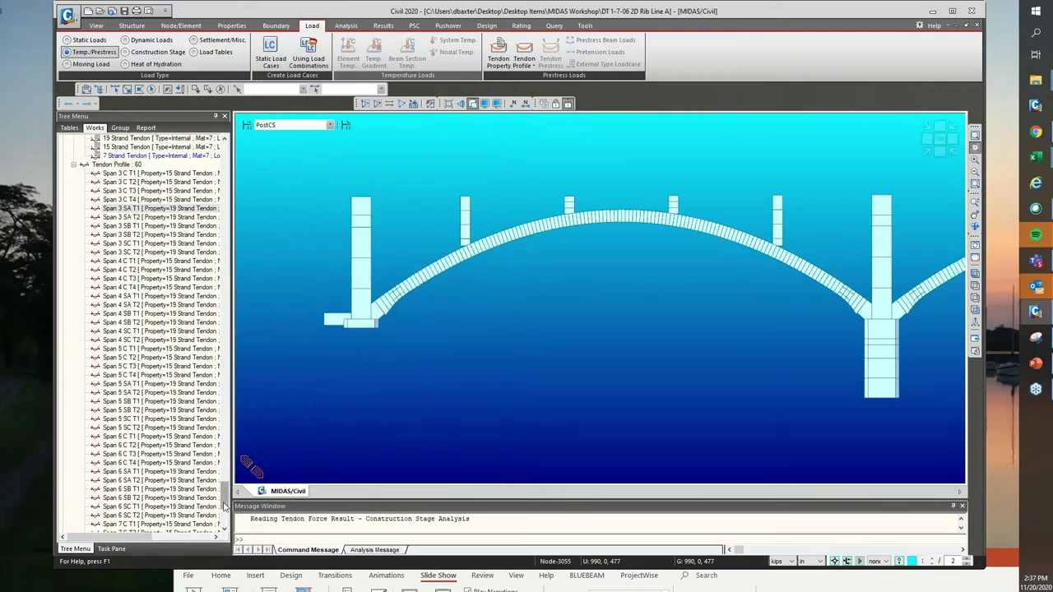
drag(222, 508, 222, 488)
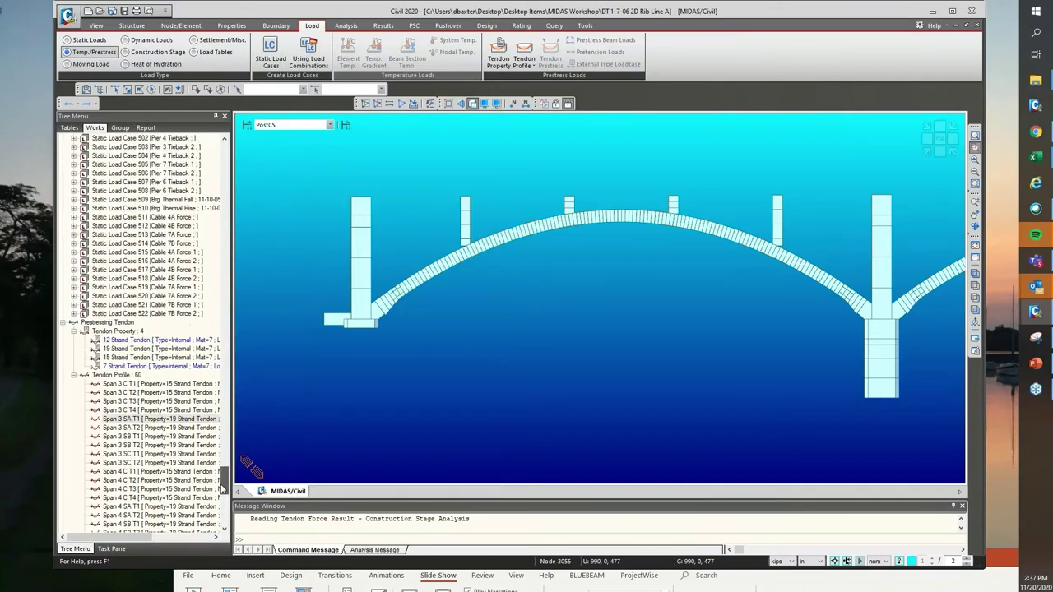
right_click(147, 351)
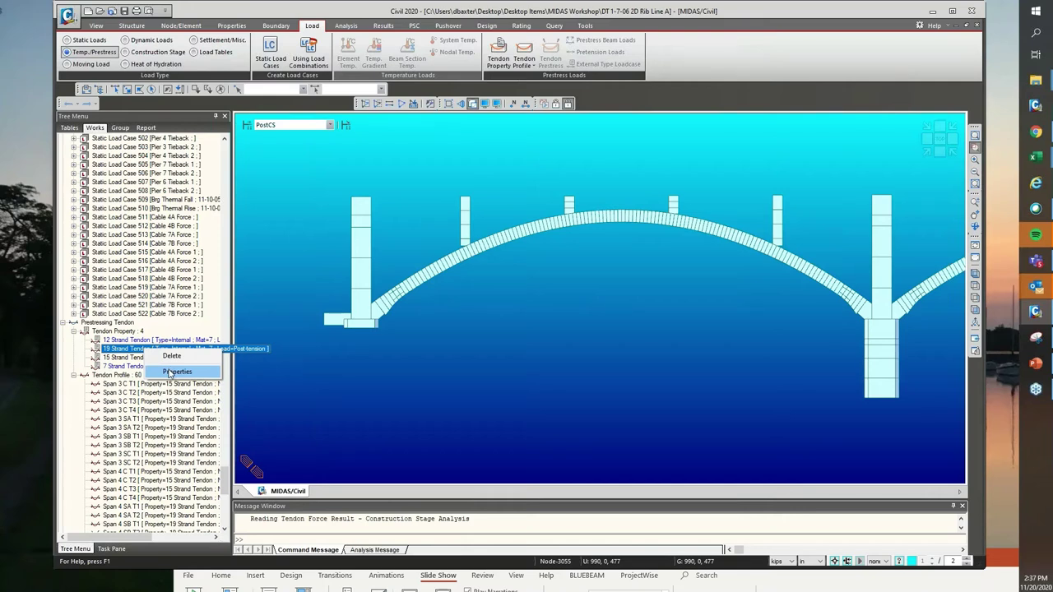
click(169, 373)
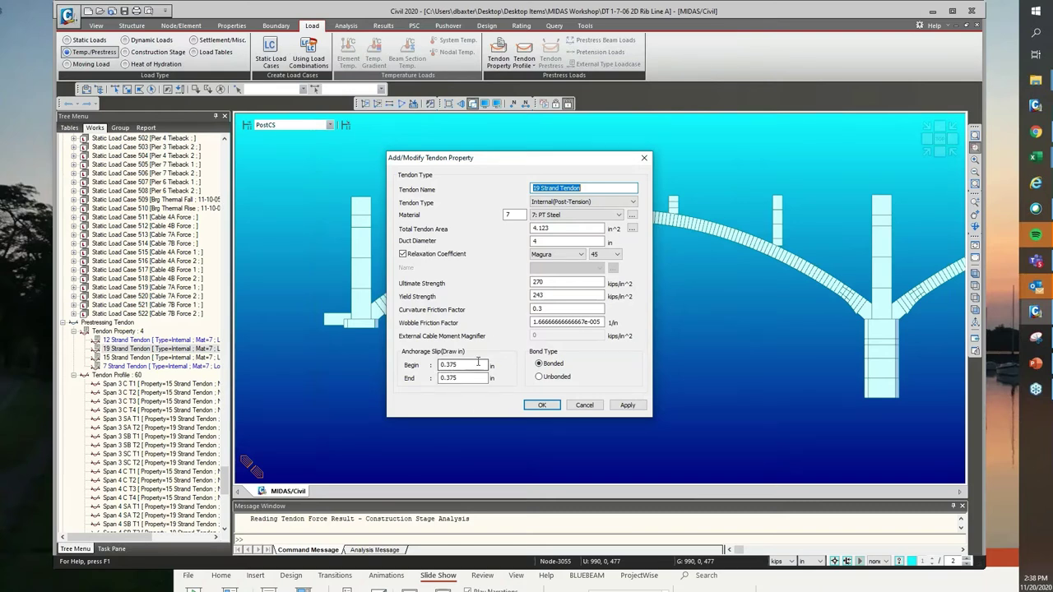
click(584, 405)
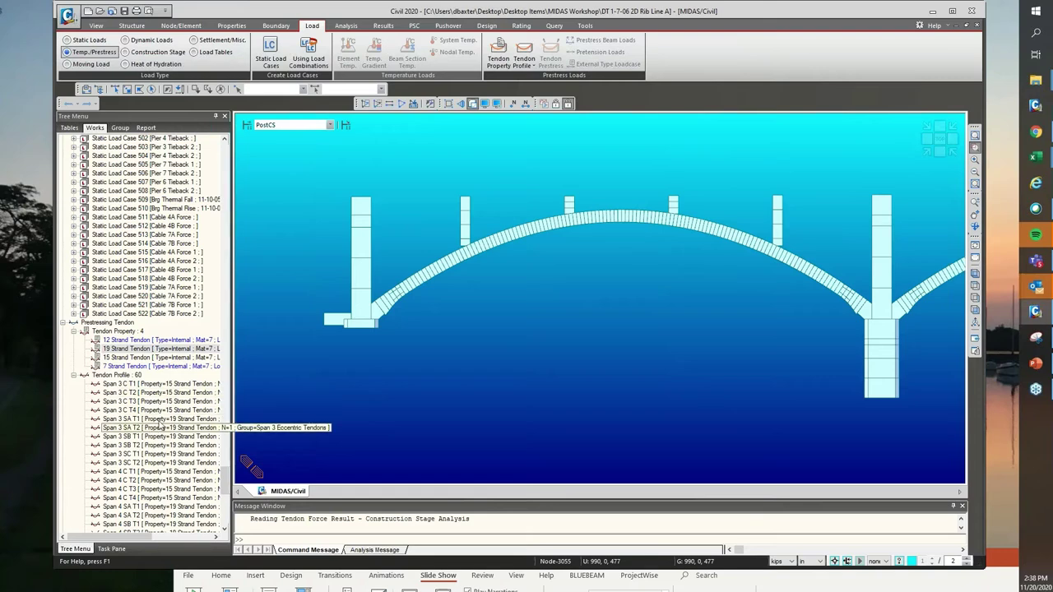
right_click(161, 419)
click(211, 573)
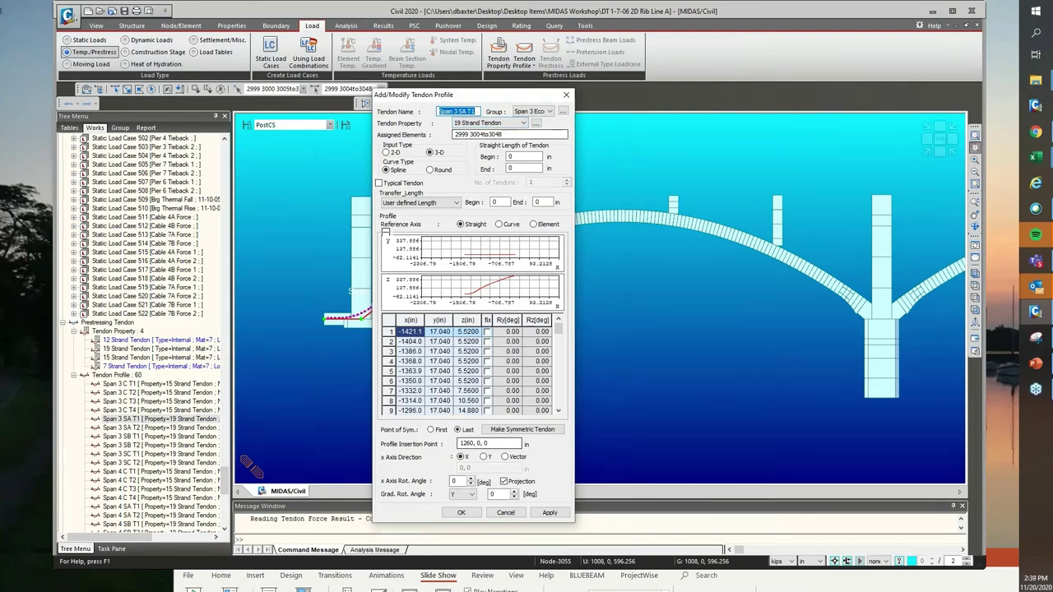
click(511, 514)
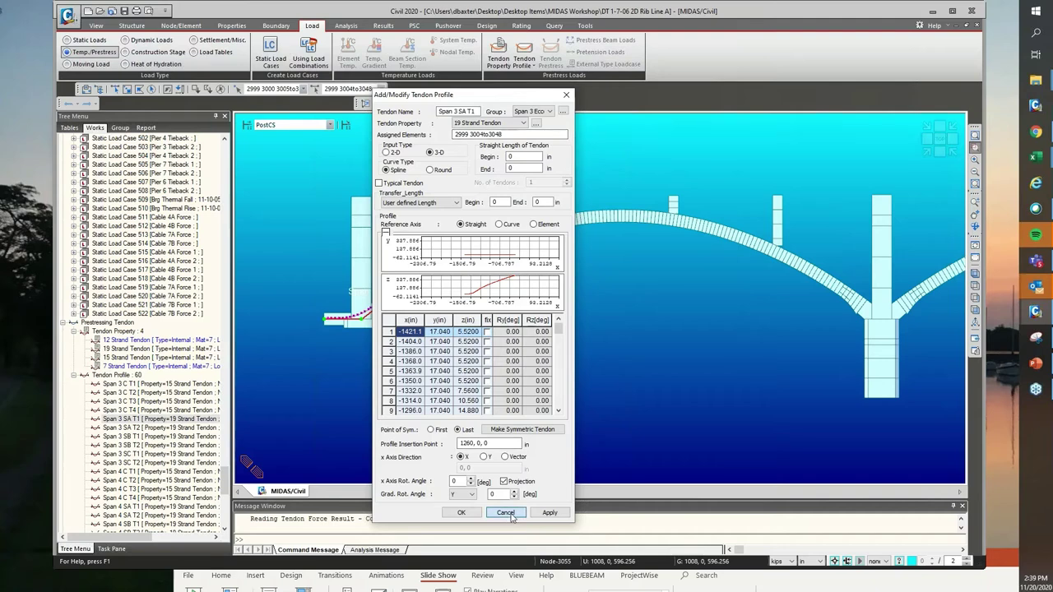
drag(227, 481, 218, 535)
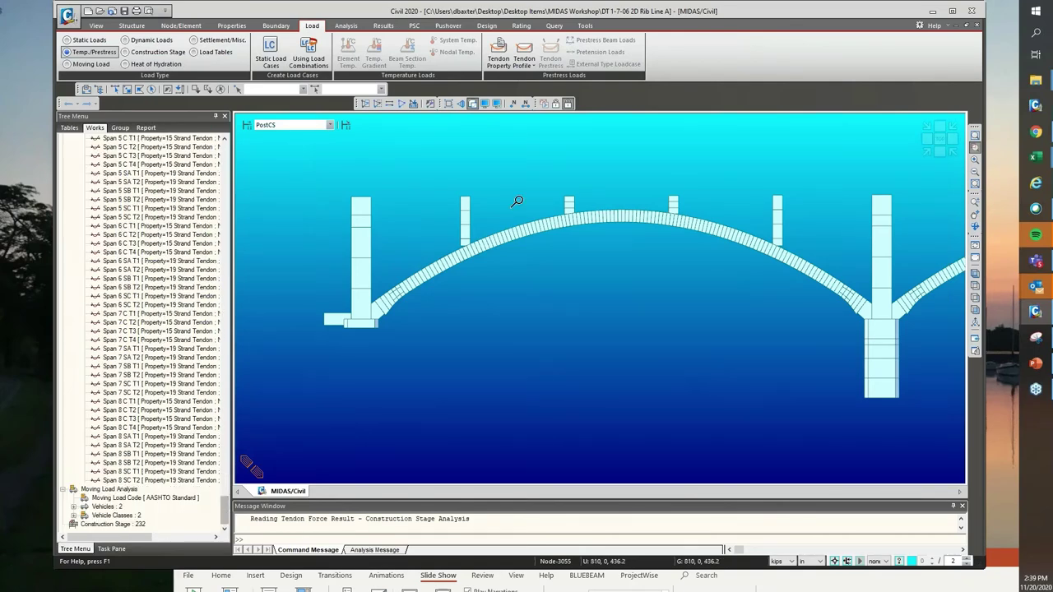
- Return to preprocessing and open the Tendon Prestress load inputs under Temp./Prestress
click(555, 105)
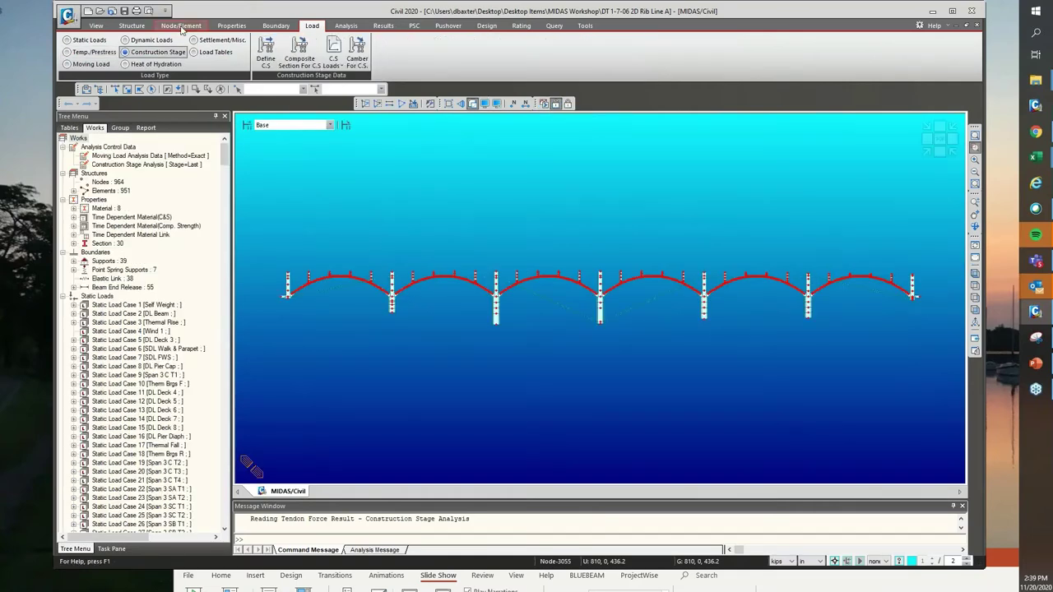
click(92, 53)
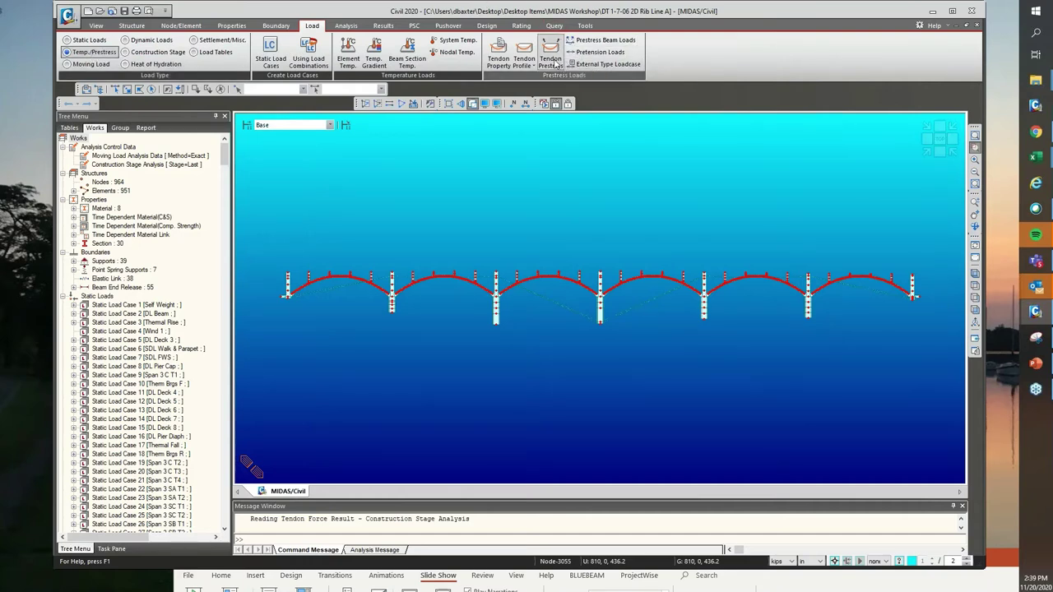
click(555, 65)
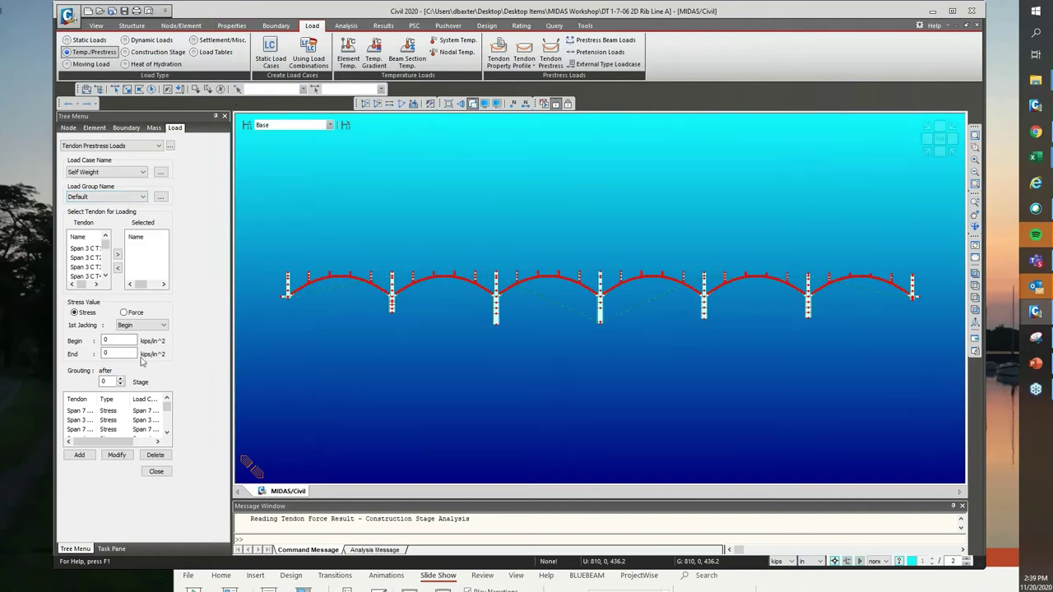
- Load the Span 7 C T2 prestress entry: 202.5 kips/in² at both ends
click(109, 411)
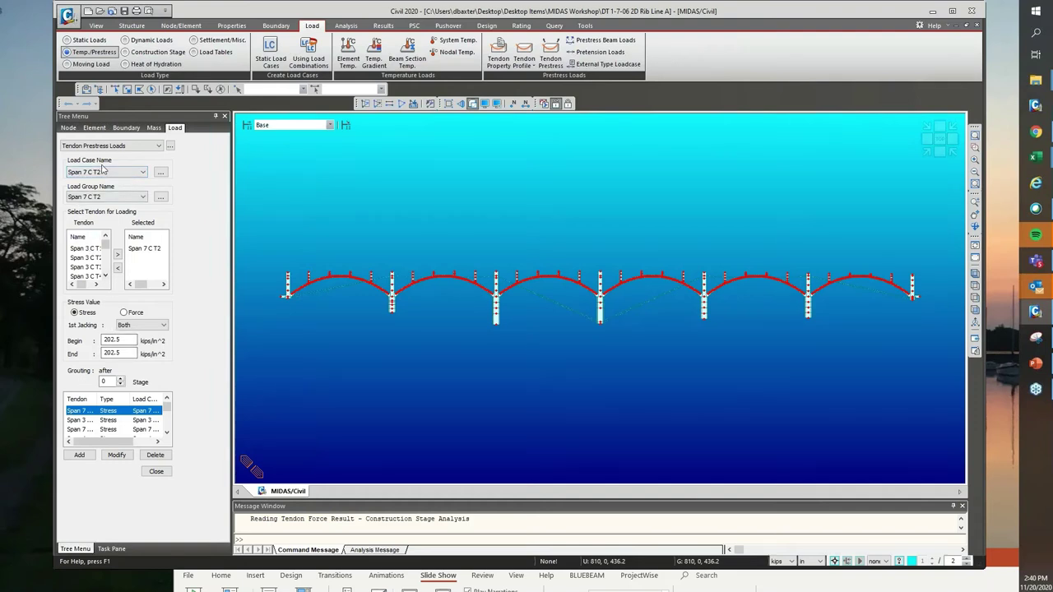
- Keep first jacking from both ends, add the prestress load, and return to the Works tree
click(140, 330)
click(130, 328)
click(111, 339)
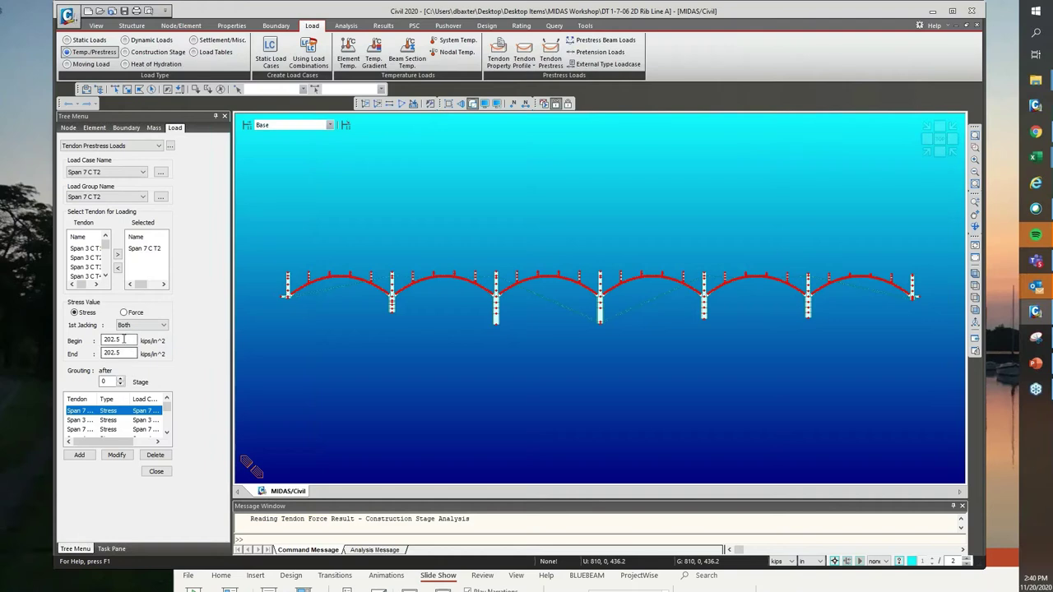
click(82, 459)
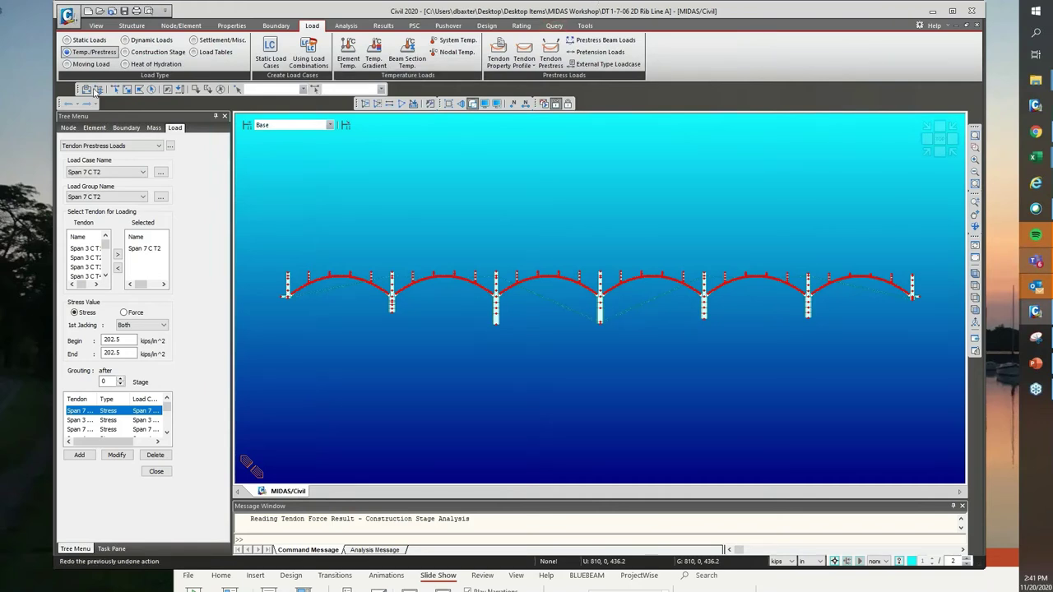
click(99, 90)
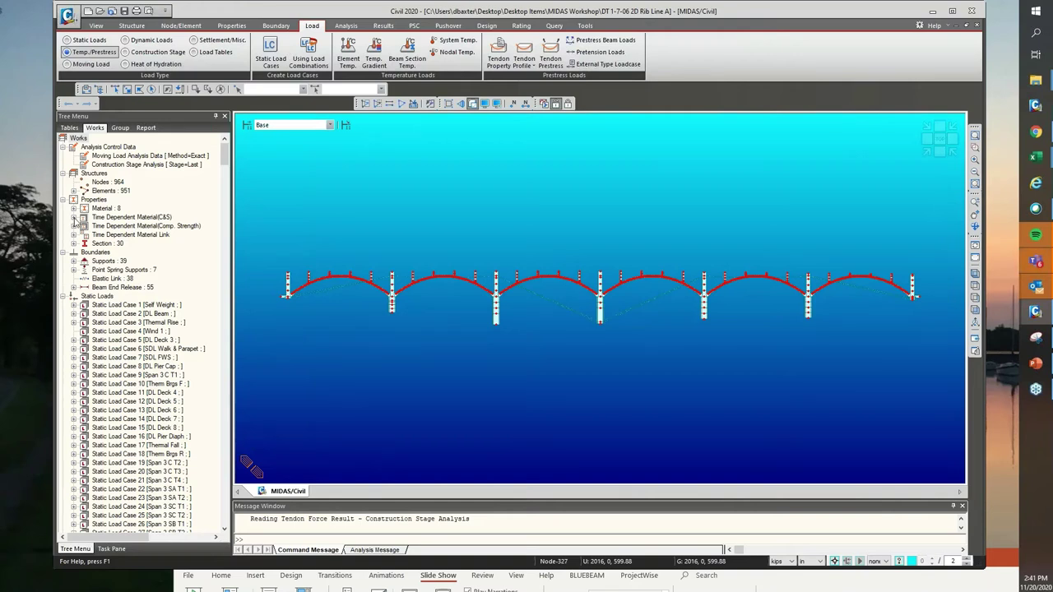
- Expand the creep, compressive strength and material link branches to show Creep 1 and five links
click(73, 218)
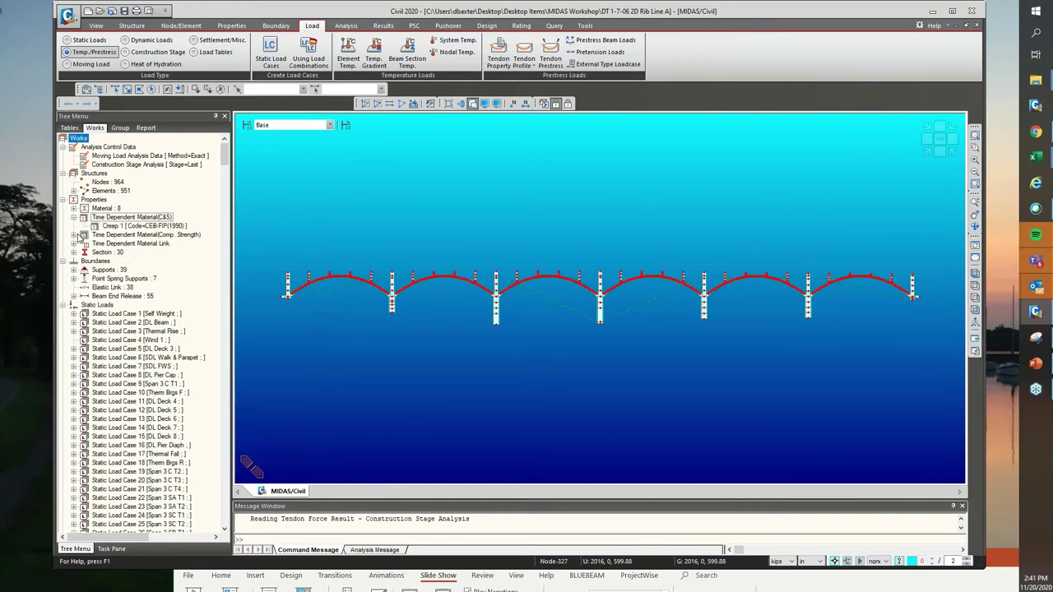
click(74, 235)
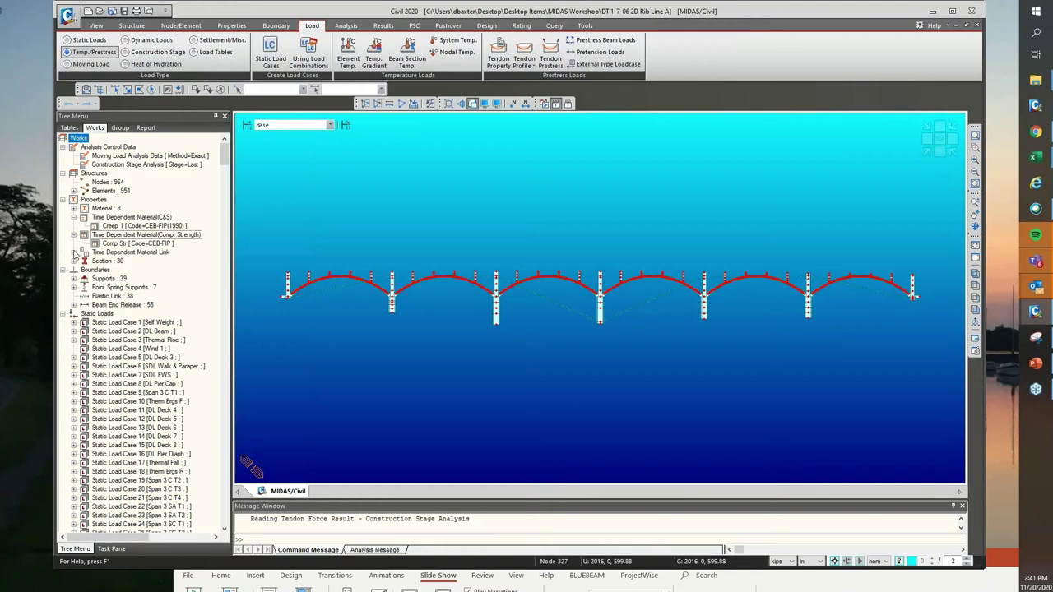
click(74, 254)
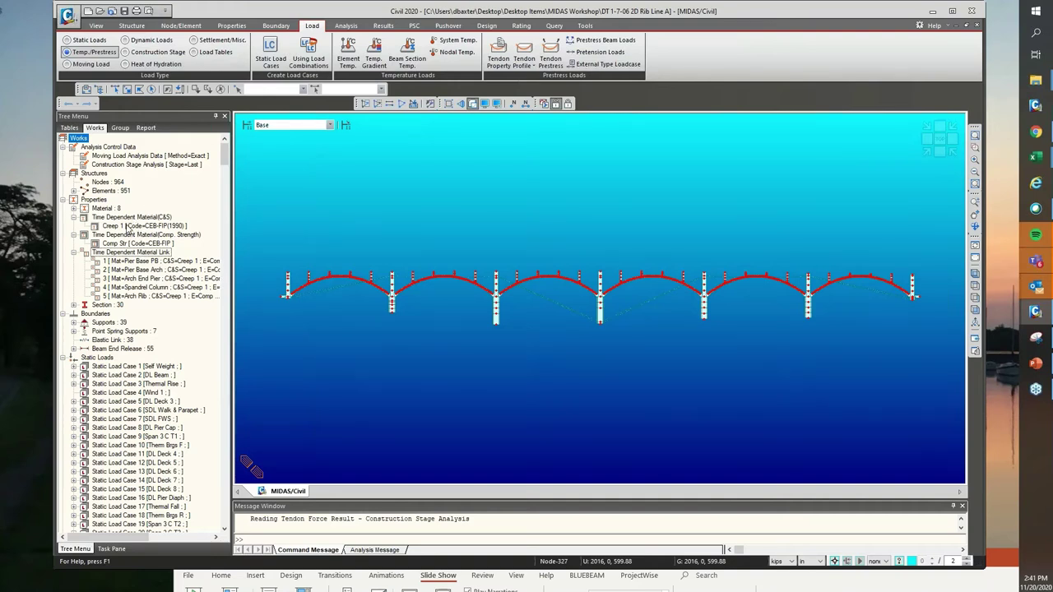
right_click(129, 226)
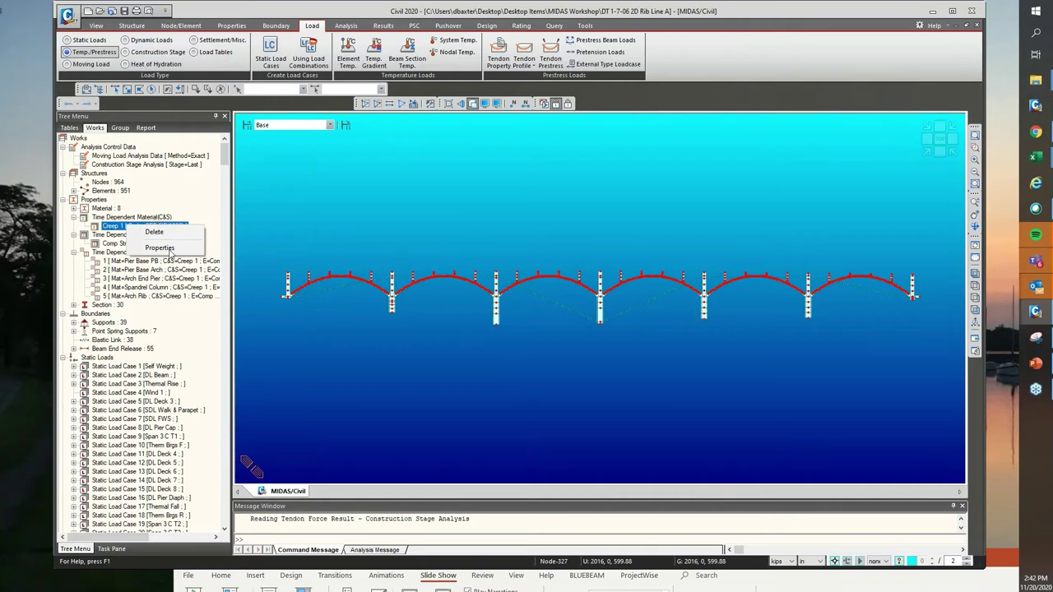
click(170, 251)
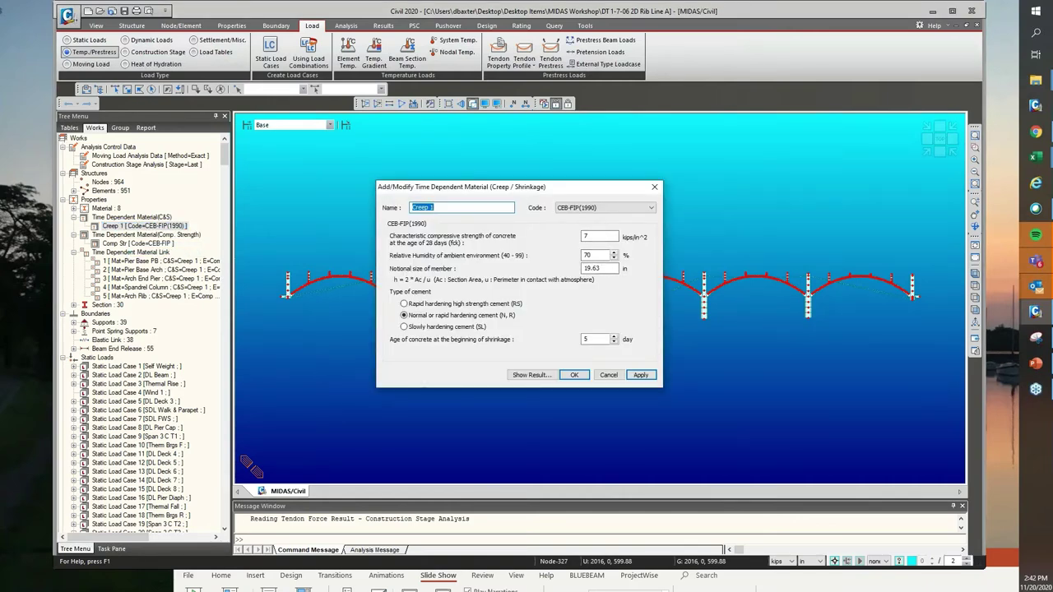
click(629, 207)
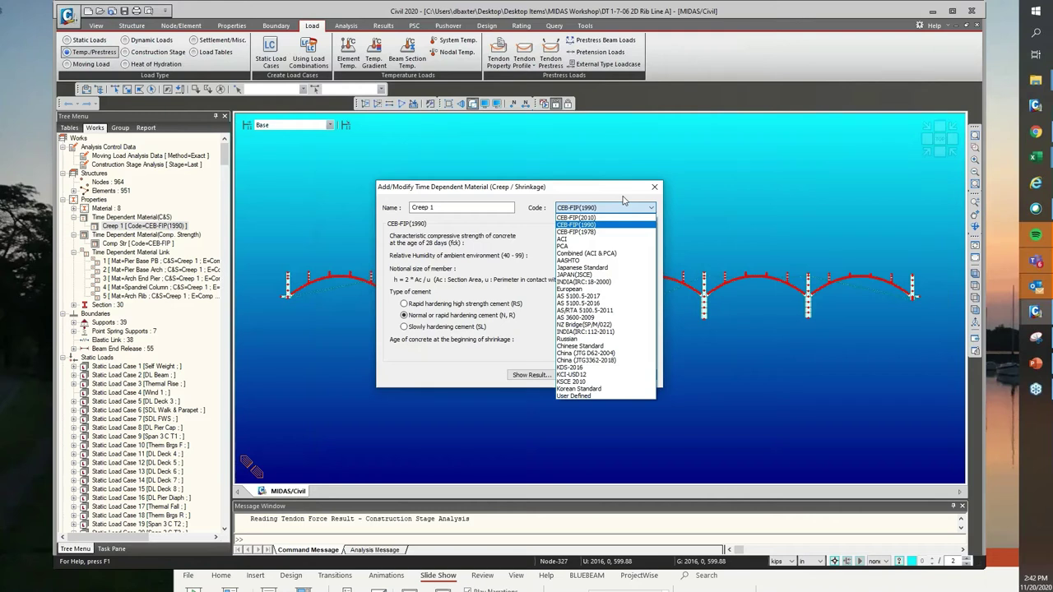
click(624, 200)
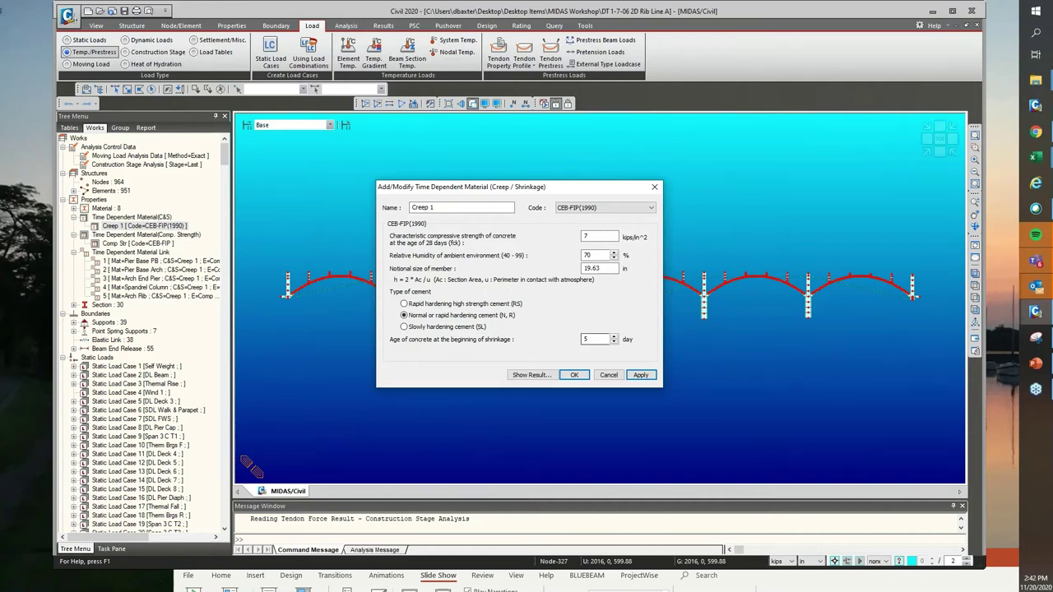
click(612, 377)
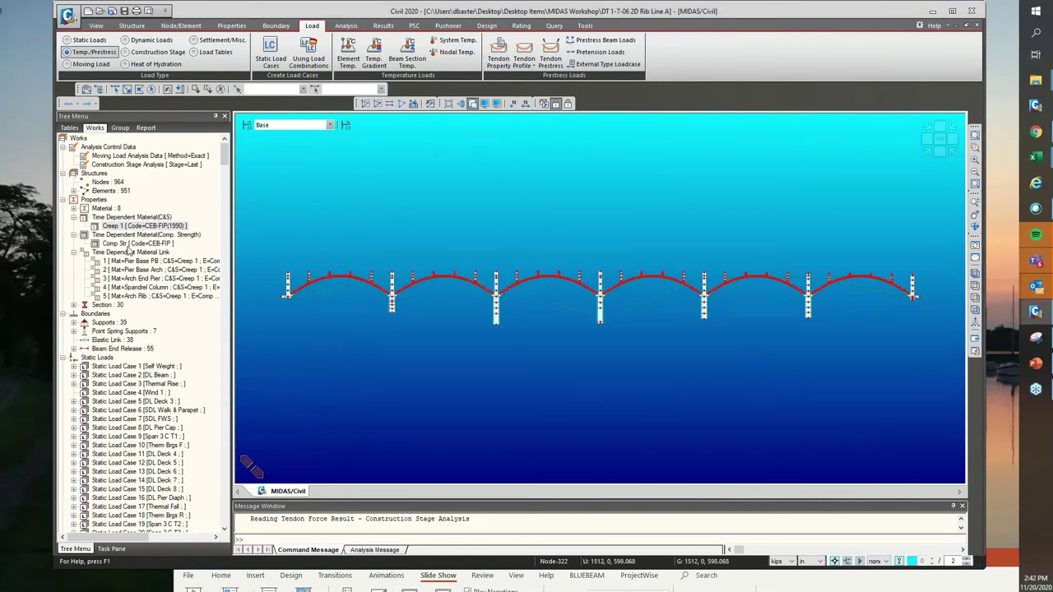
- Review the Creep 1 time-dependent material properties and close them unchanged
right_click(134, 241)
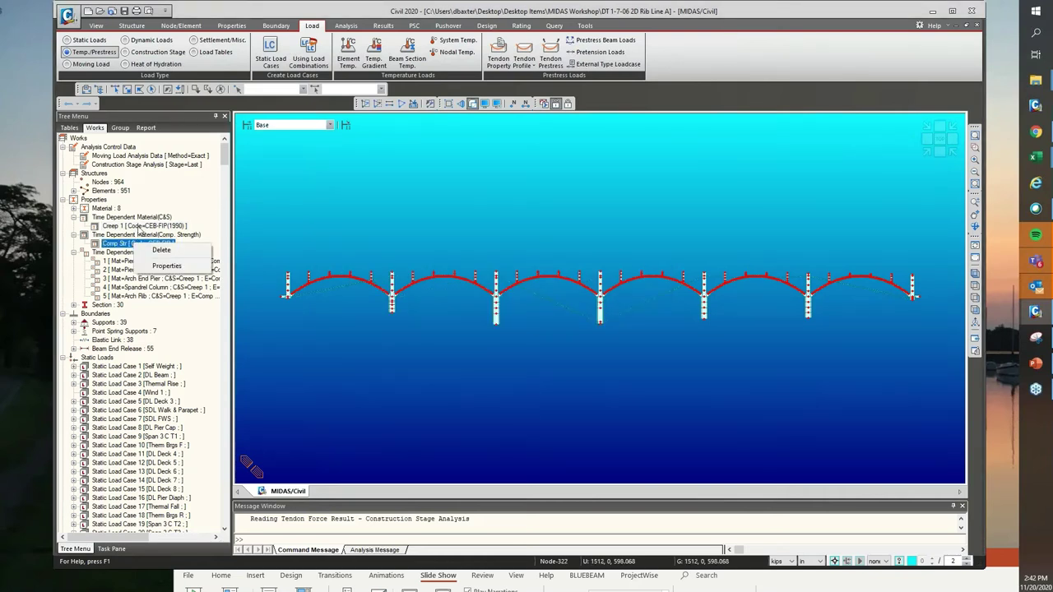
right_click(138, 227)
click(157, 250)
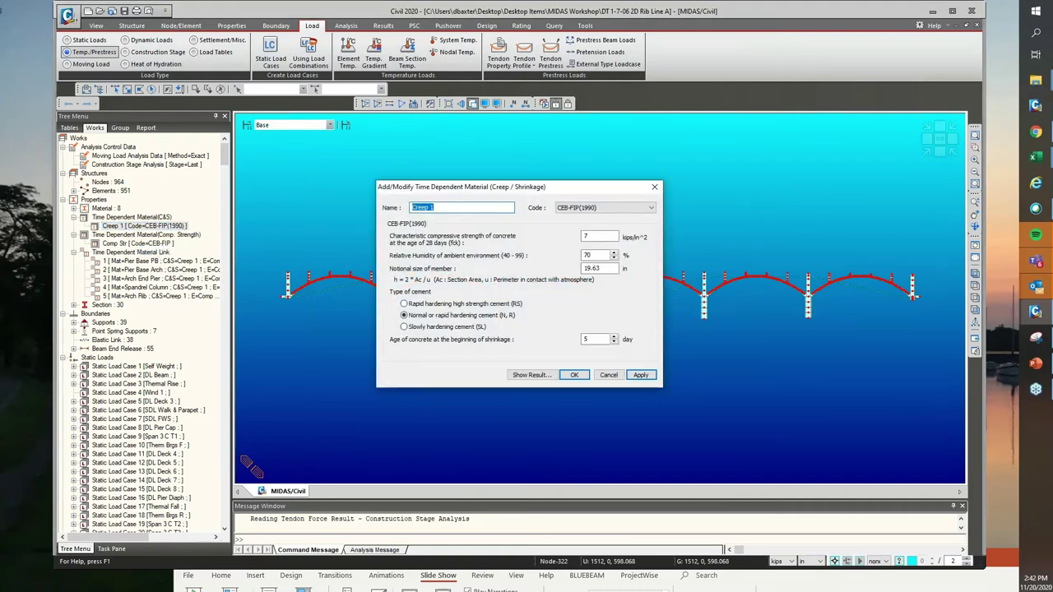
click(609, 375)
- Review the Comp Str strength curve, cancel without changes, and bring up the Properties tools
right_click(134, 245)
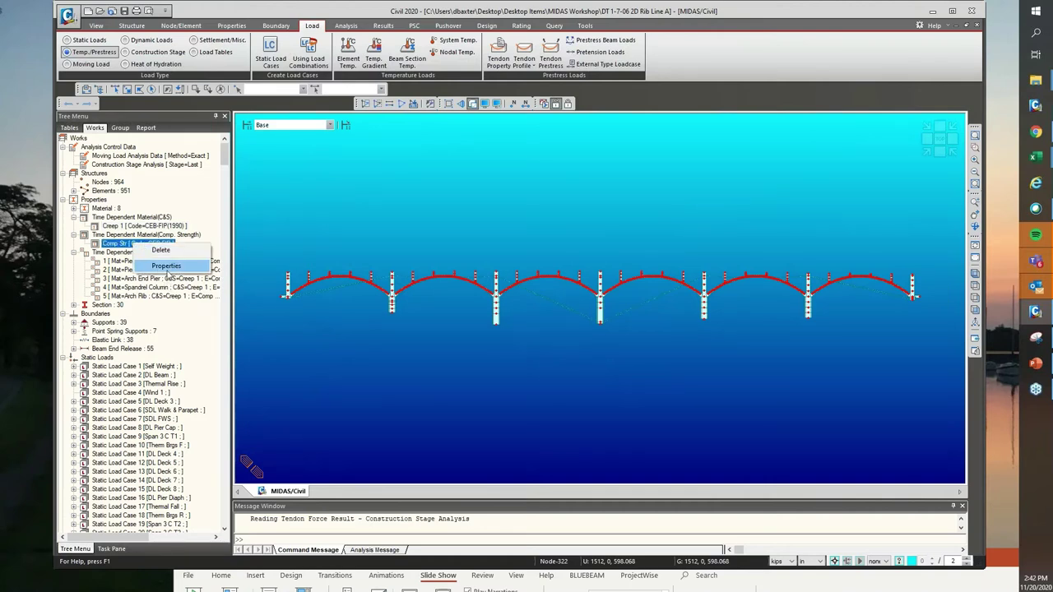
click(168, 267)
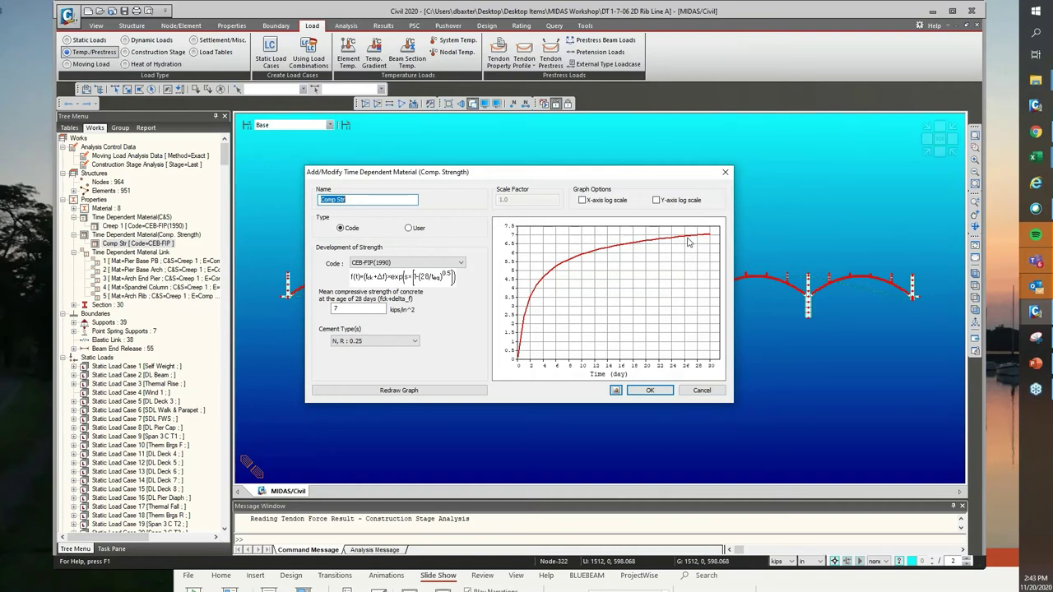
click(706, 392)
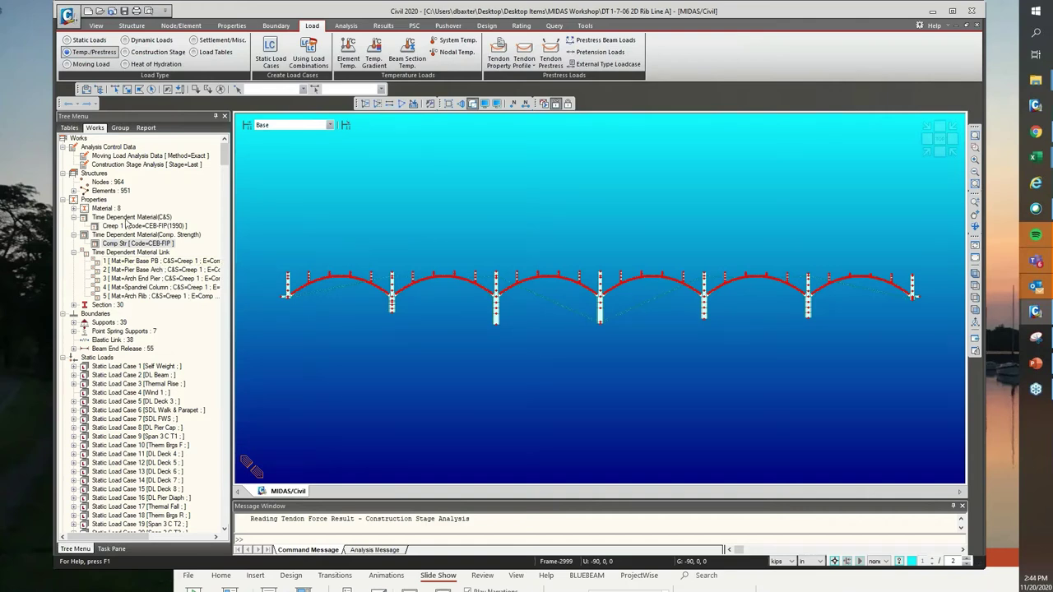
click(239, 27)
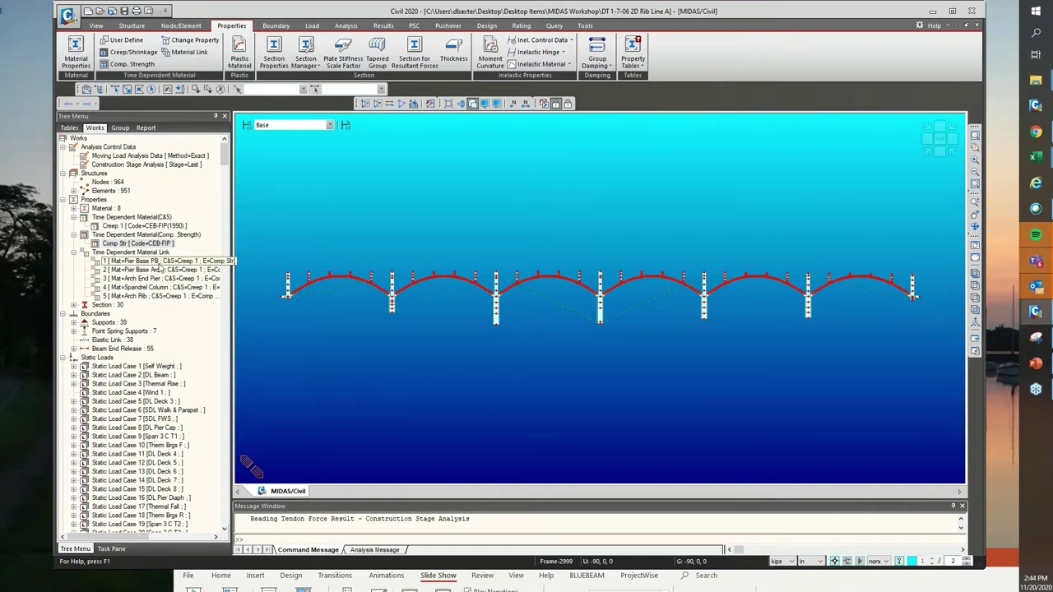
- View the Material Link settings, then expand the Works tree's Material node to show all eight materials
double_click(161, 269)
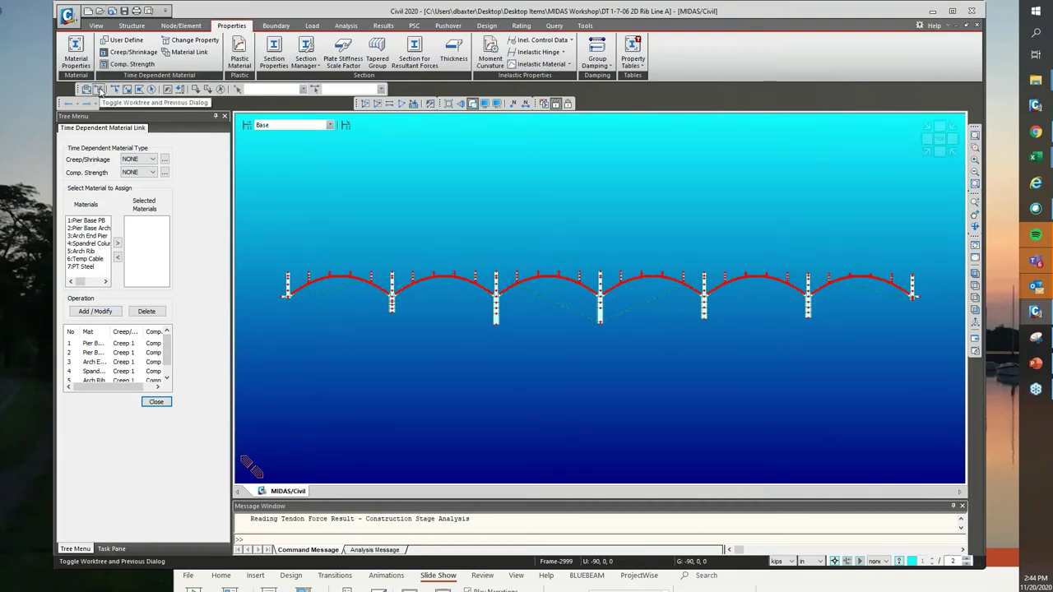
click(99, 89)
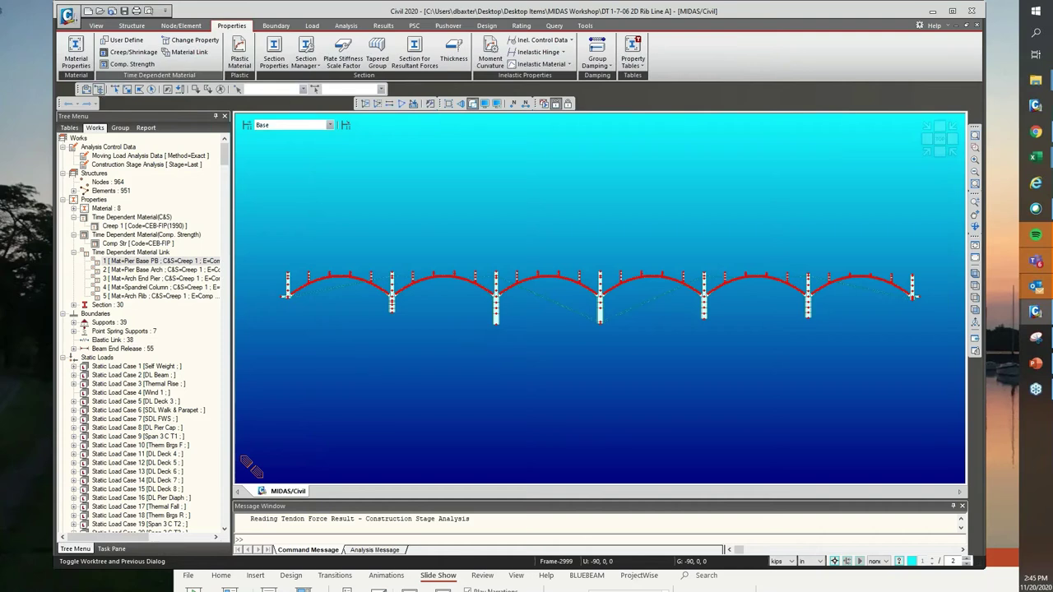
click(73, 208)
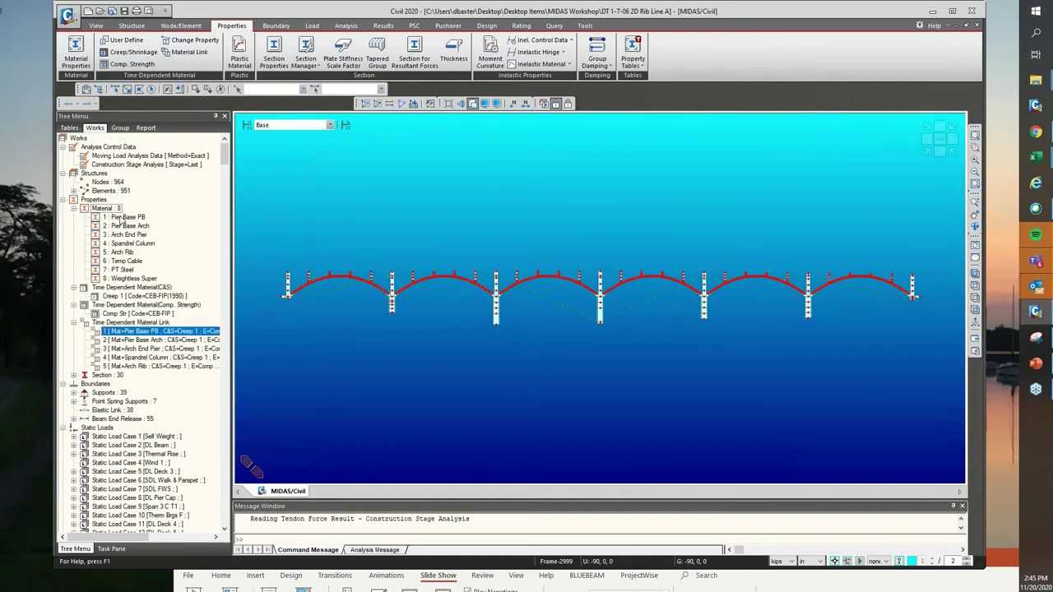
- Select all Arch Rib material elements, then all Pier Base Arch material elements
click(127, 225)
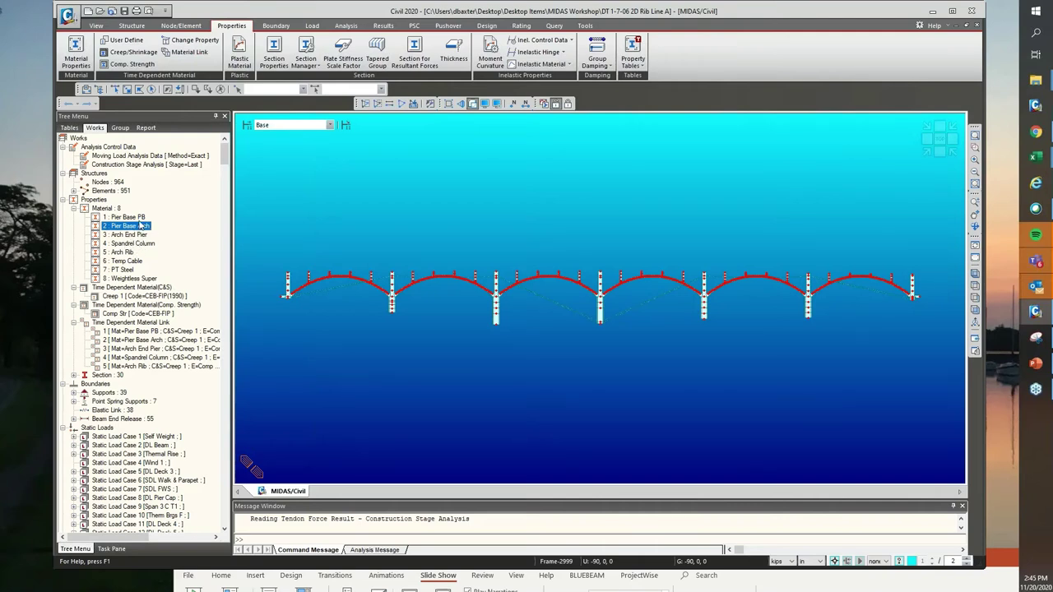
right_click(121, 253)
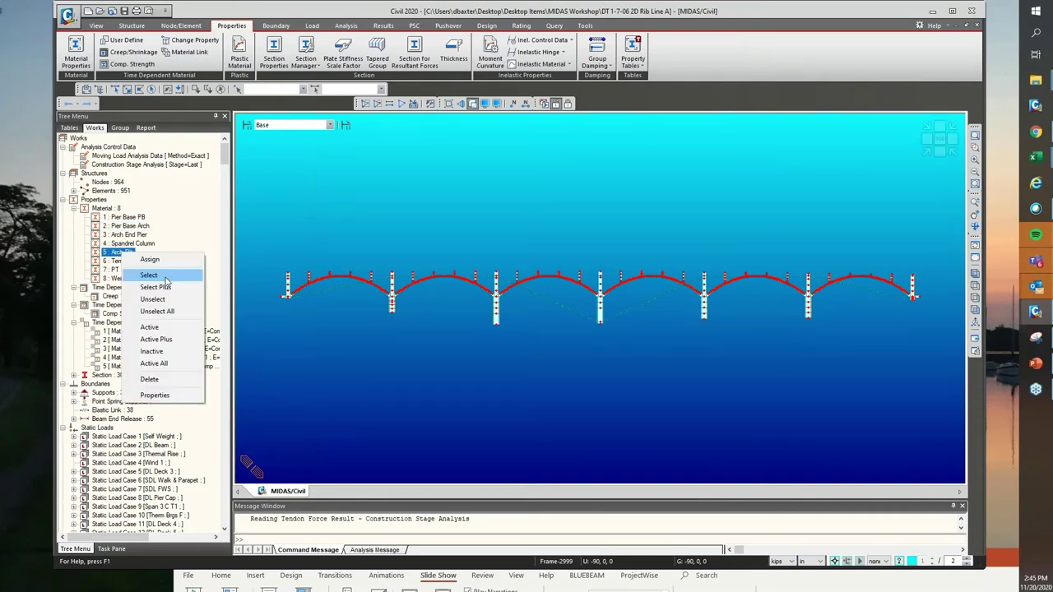
click(165, 277)
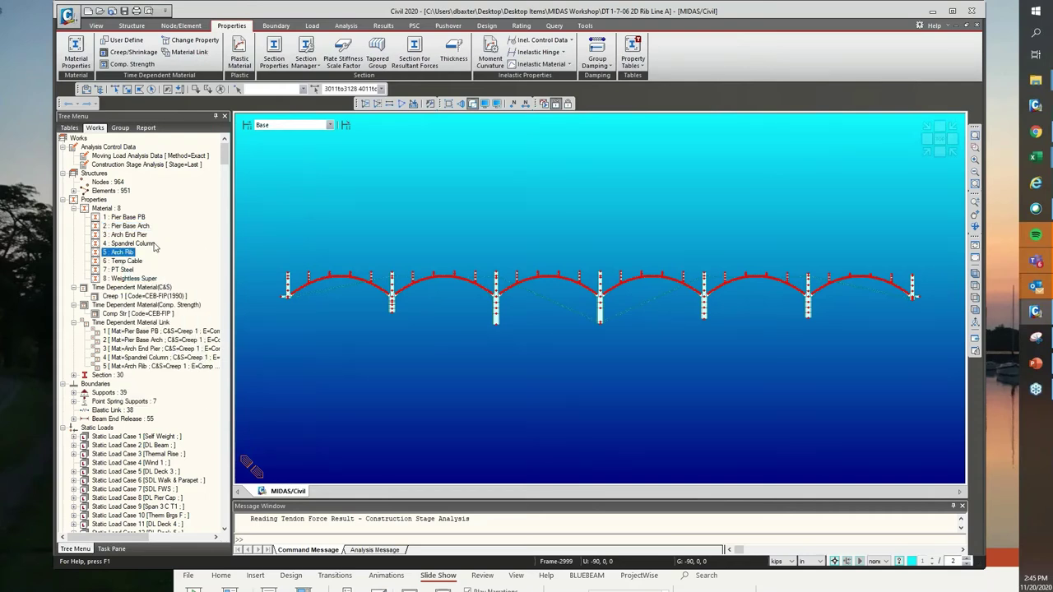
right_click(129, 227)
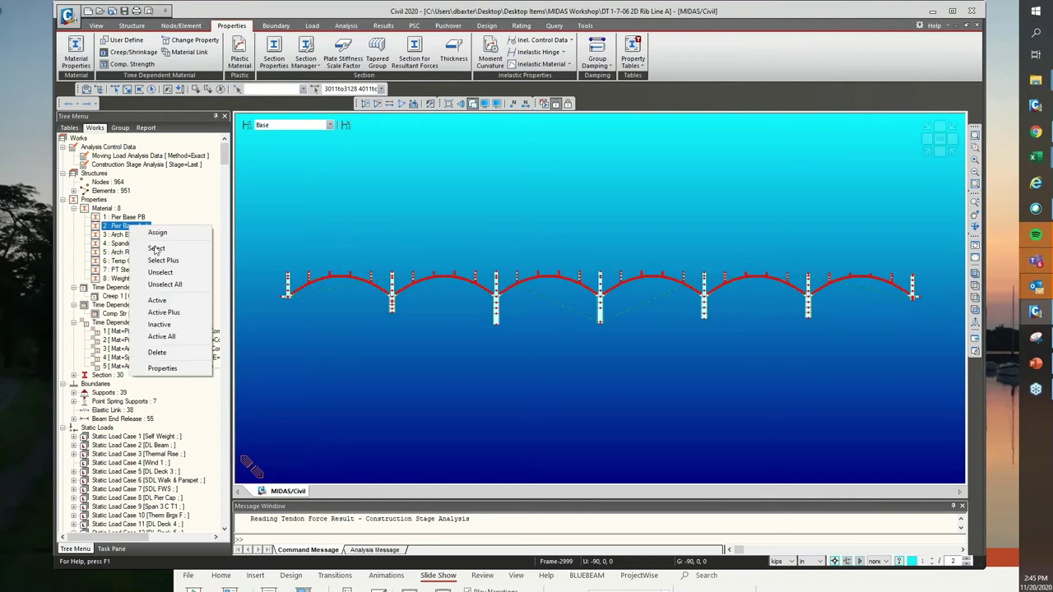
click(158, 250)
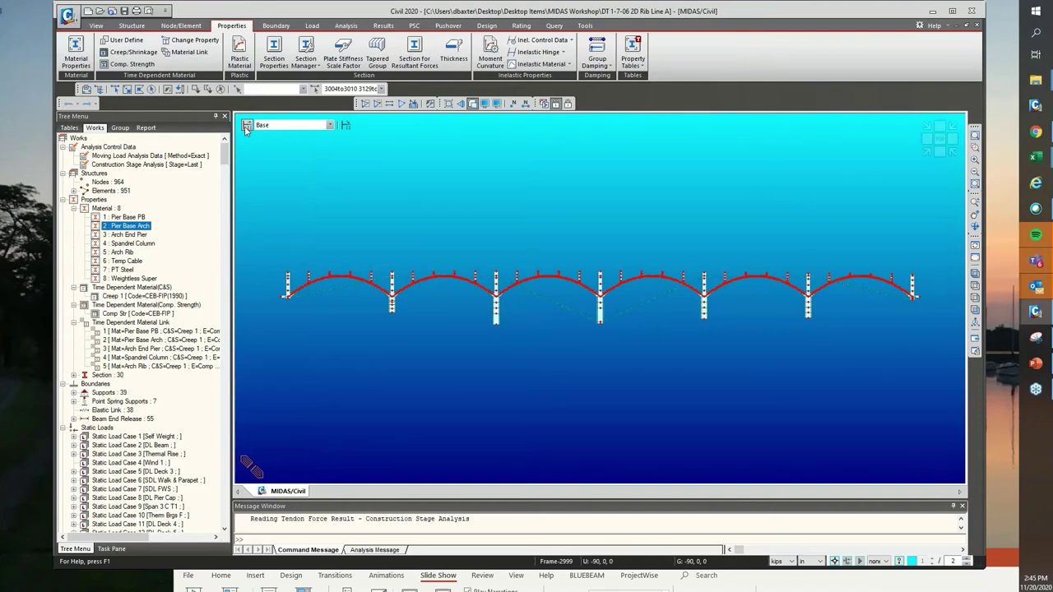
click(246, 127)
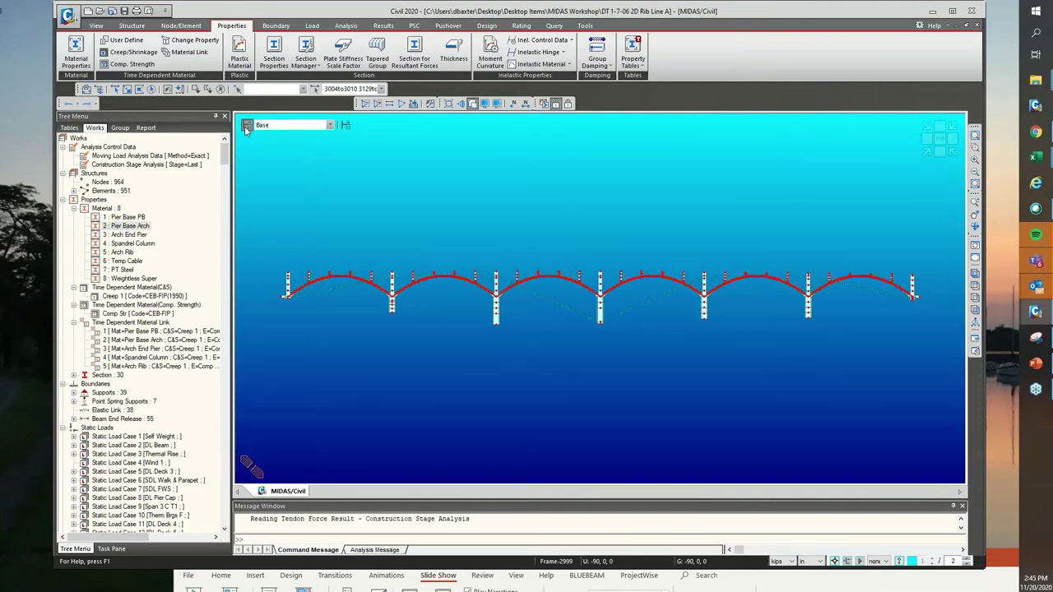
- Widen the Construction Stage Name column, scroll up to Step 1, and close the list
drag(442, 244, 569, 336)
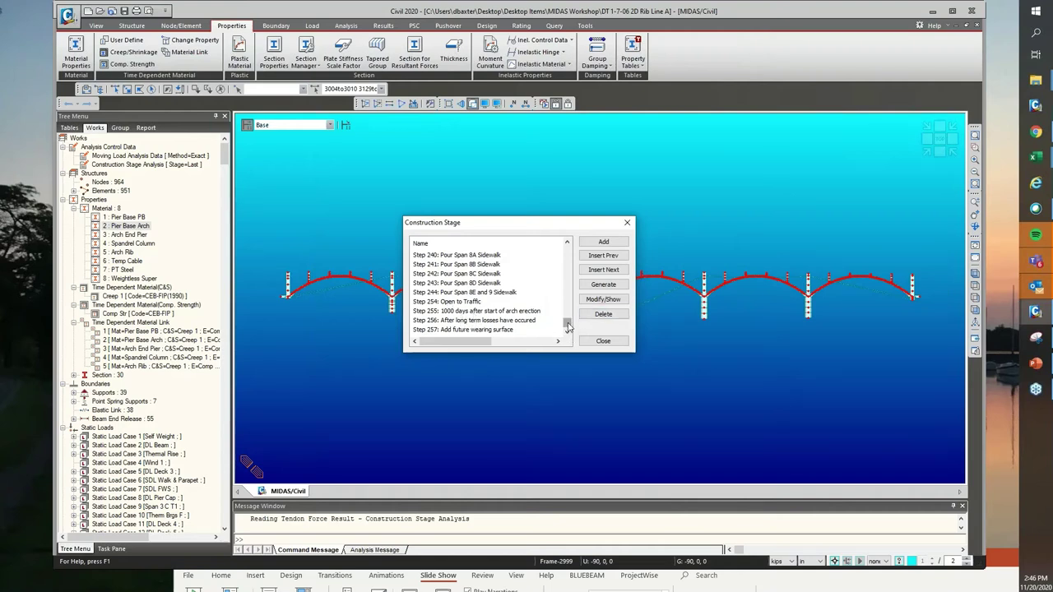
drag(567, 327, 547, 264)
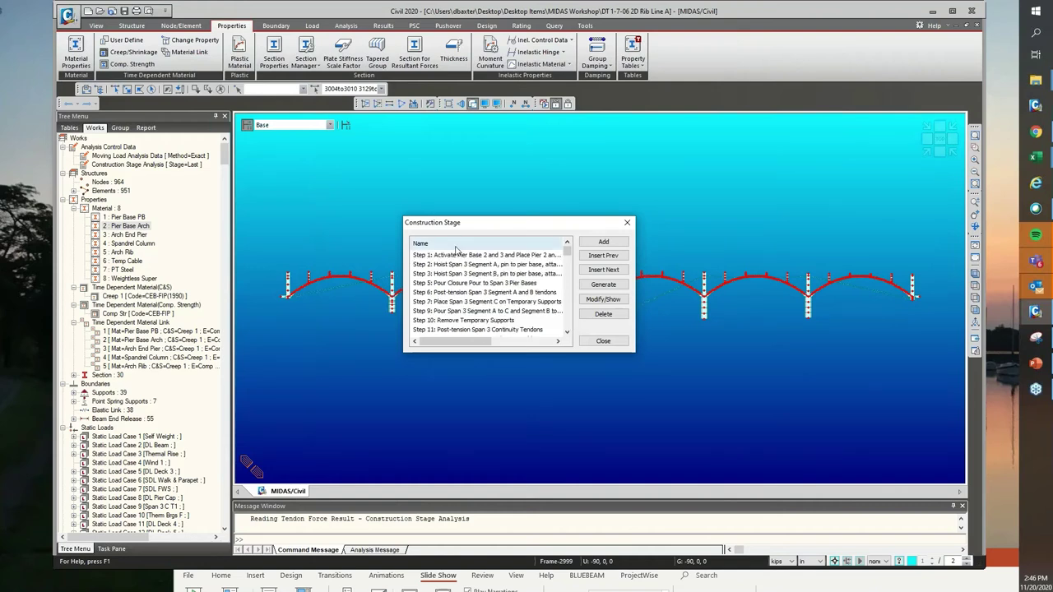
click(602, 342)
- Display the model at construction Step 1, then Step 2
click(325, 125)
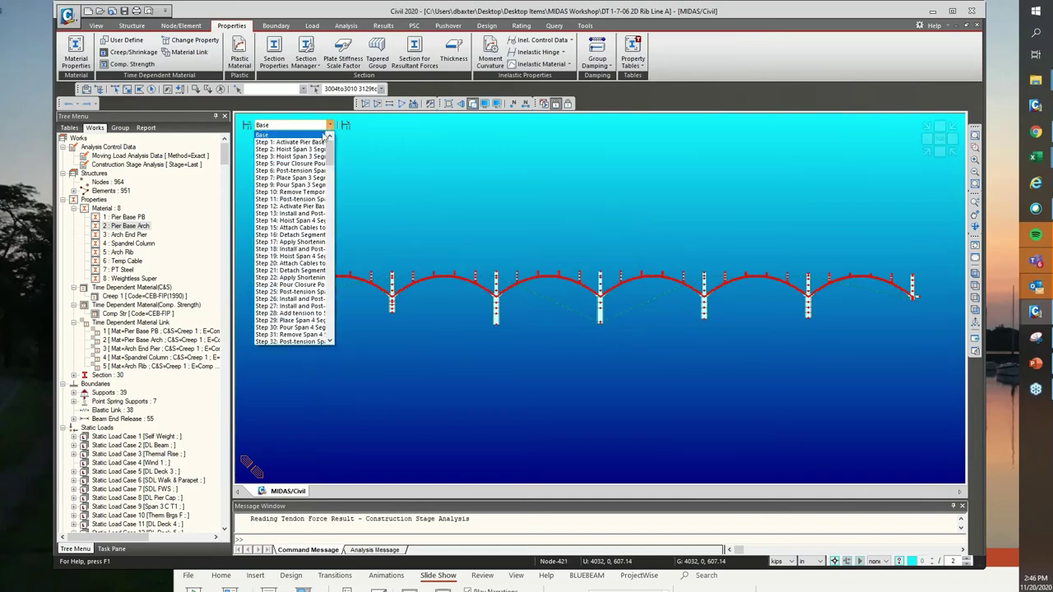
click(314, 142)
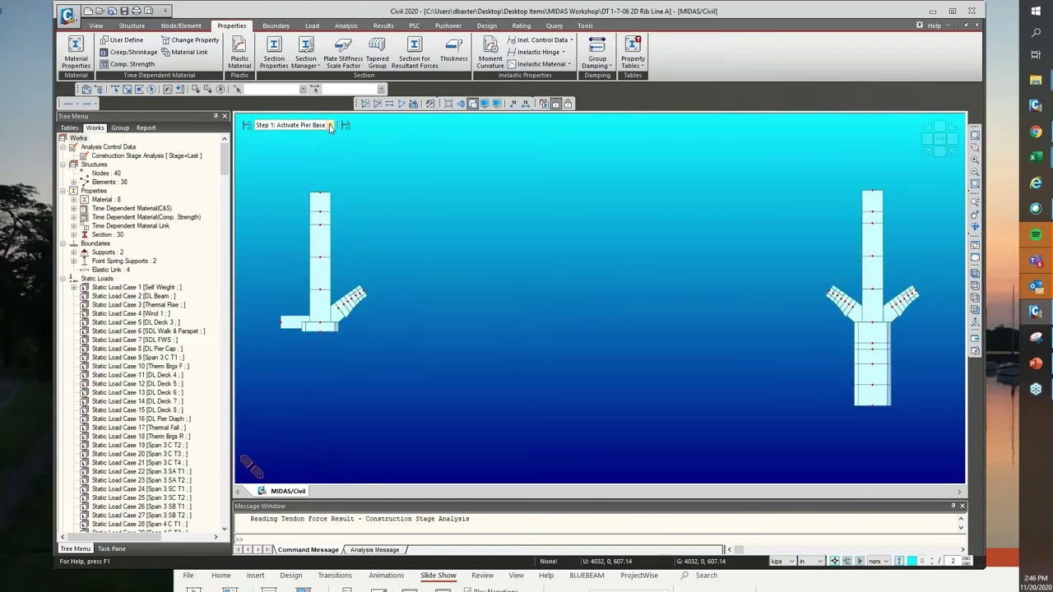
click(330, 125)
click(300, 146)
- Turn on display of supports and point spring supports in the boundary display options
click(485, 104)
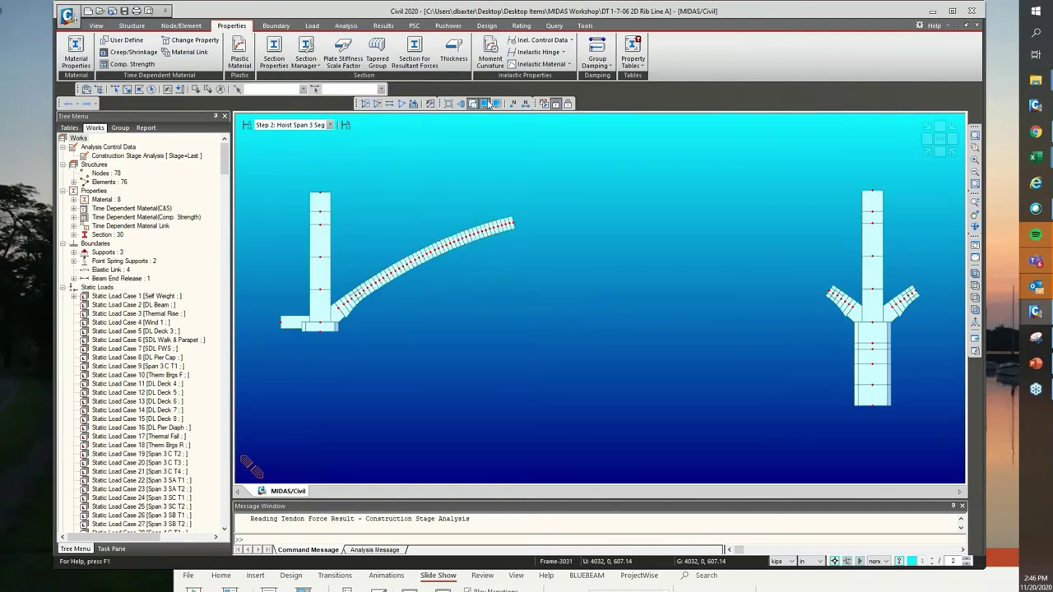
click(556, 178)
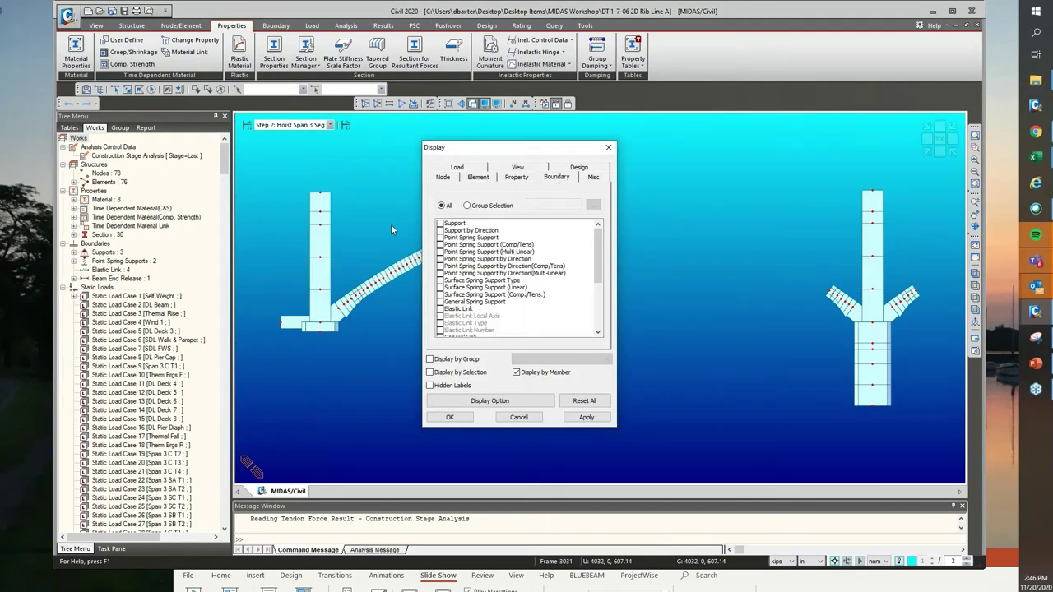
click(440, 225)
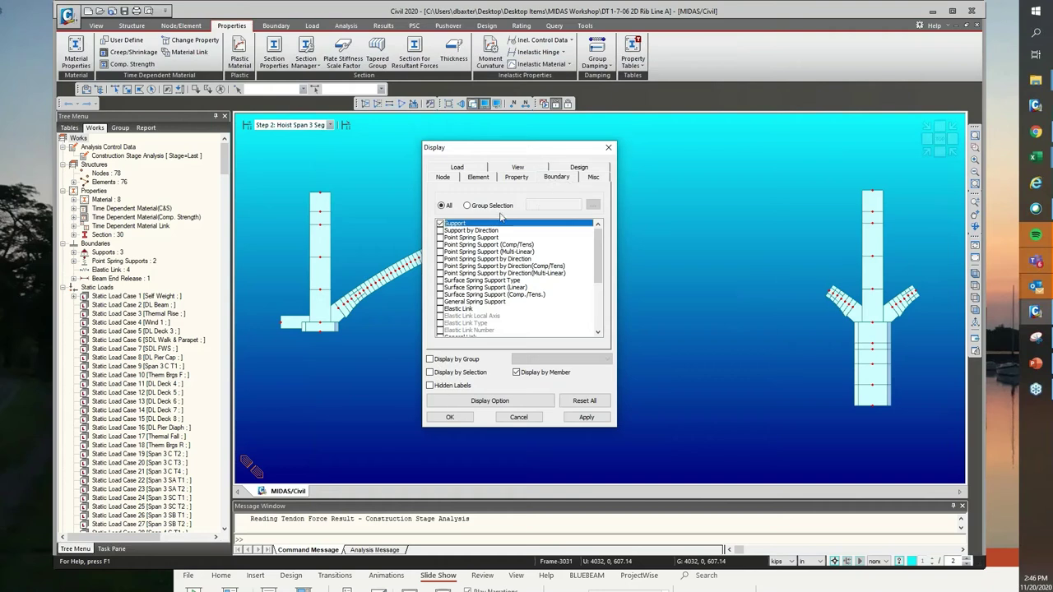
click(440, 238)
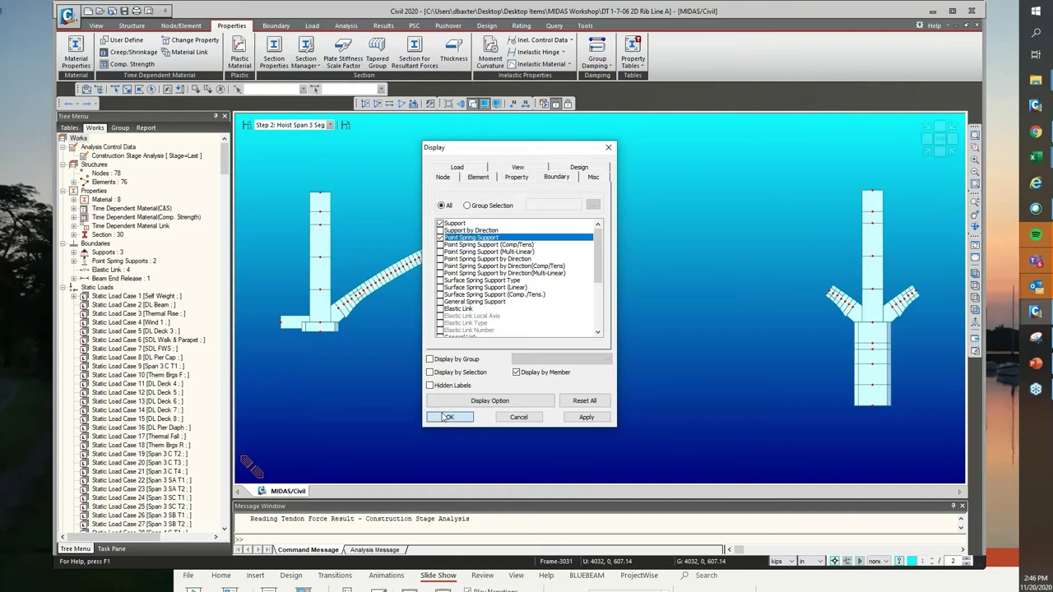
click(447, 417)
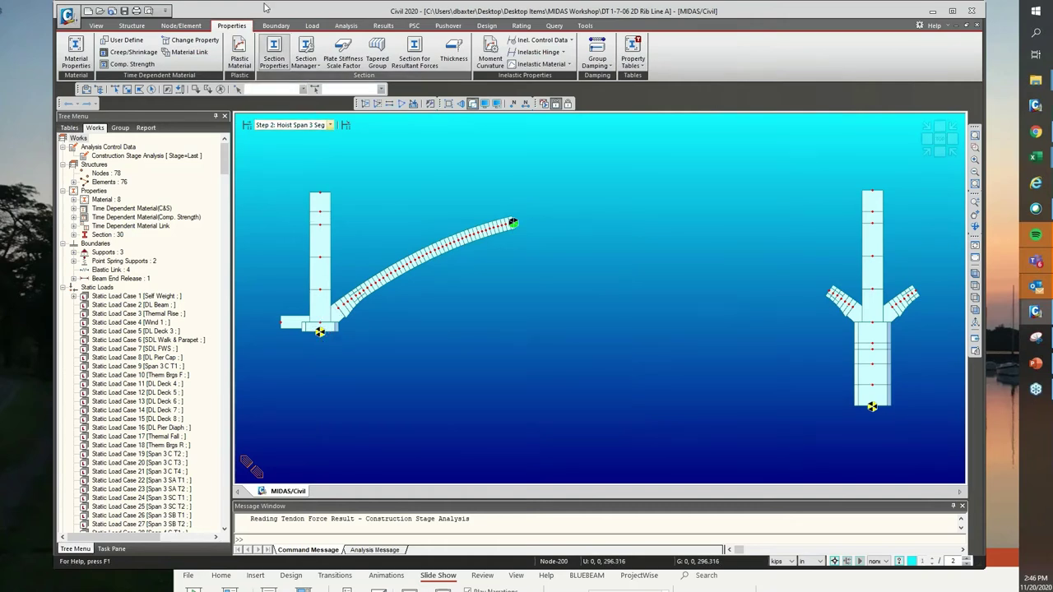
- Step the model display through construction Steps 3, 5, 6 and 7
click(329, 125)
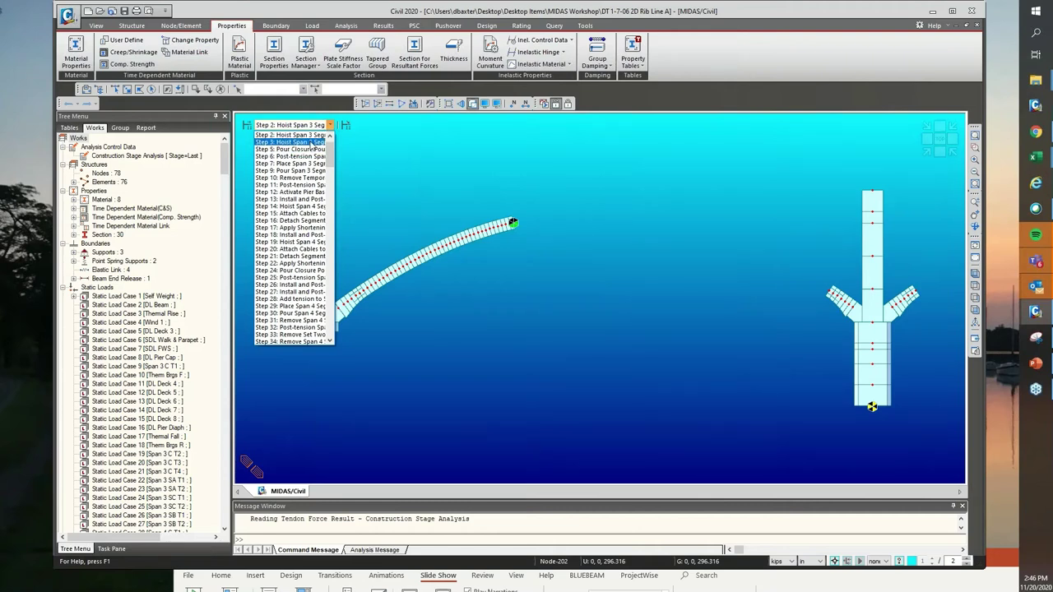
click(290, 142)
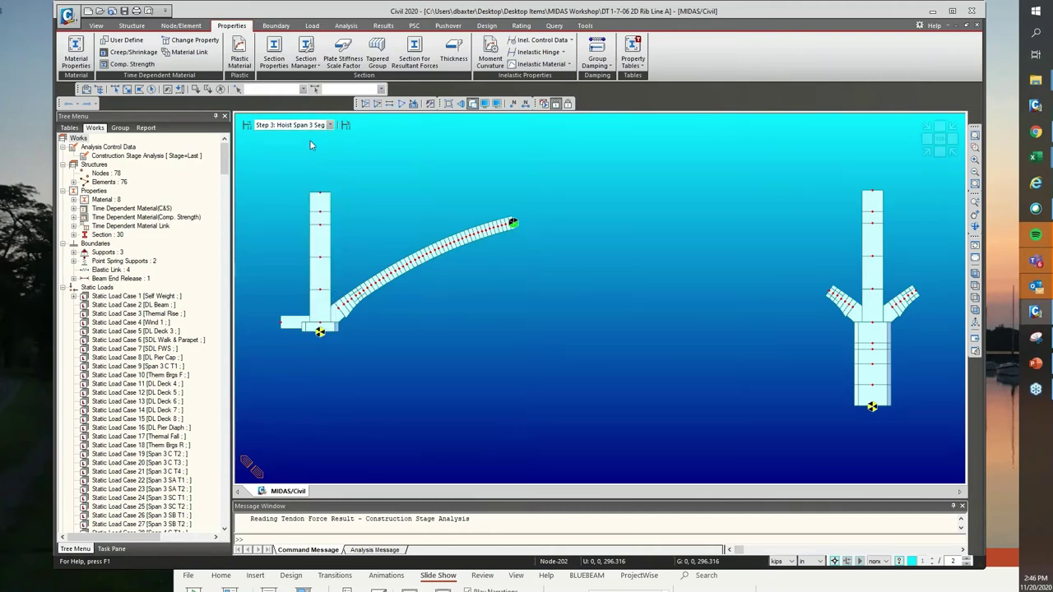
click(329, 125)
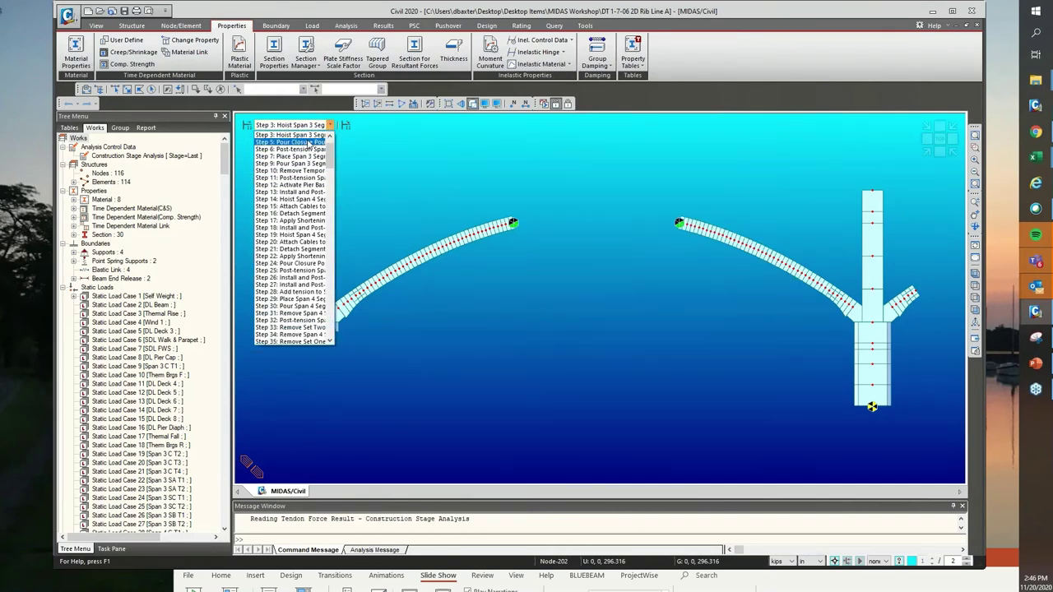
click(308, 142)
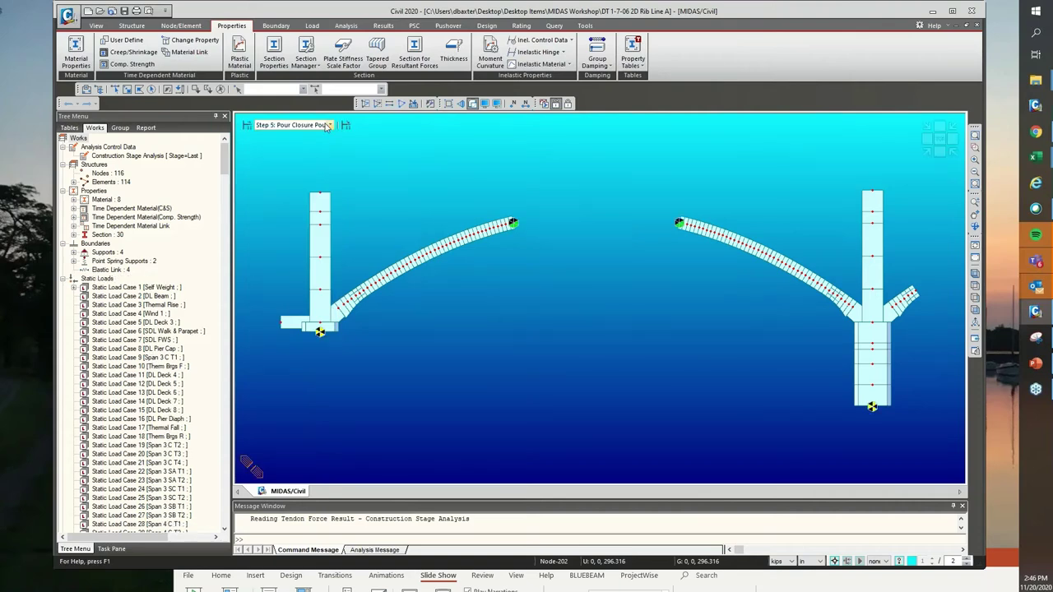
click(329, 125)
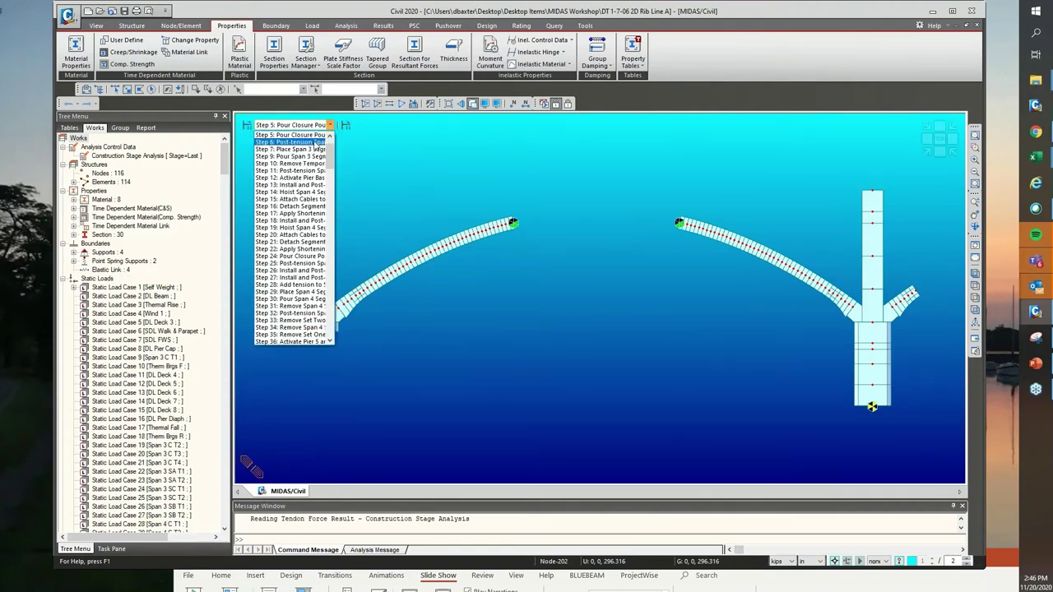
click(313, 143)
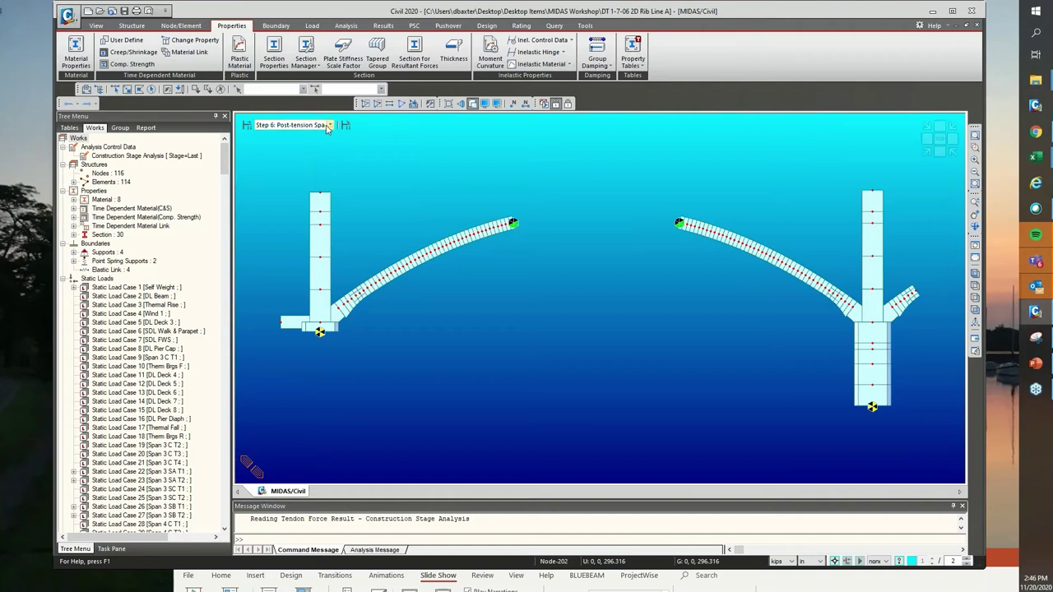
click(329, 125)
click(315, 144)
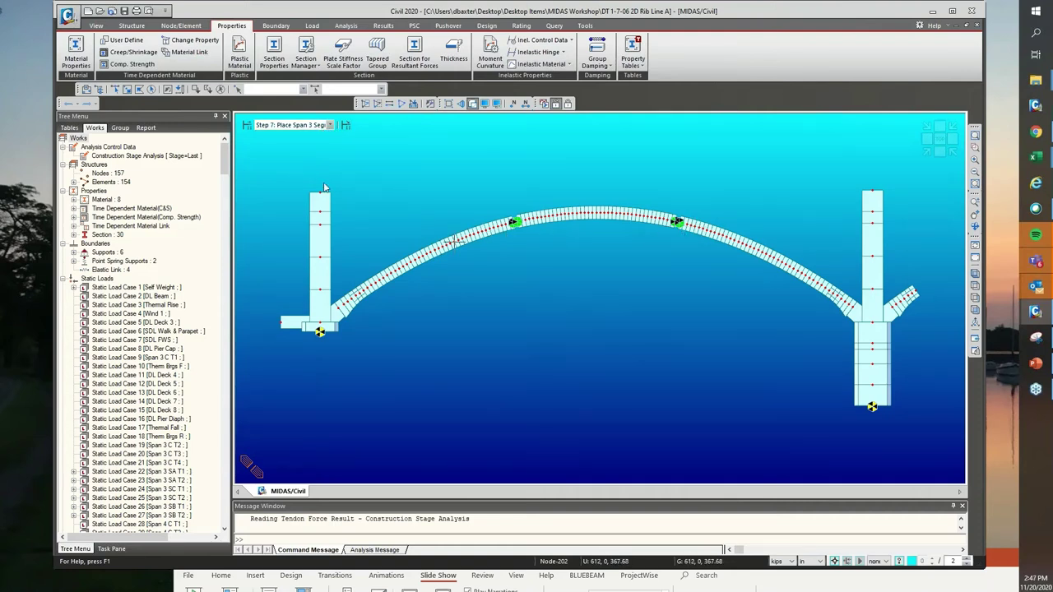
- Advance the model display through Steps 9, 10 and 11
click(329, 125)
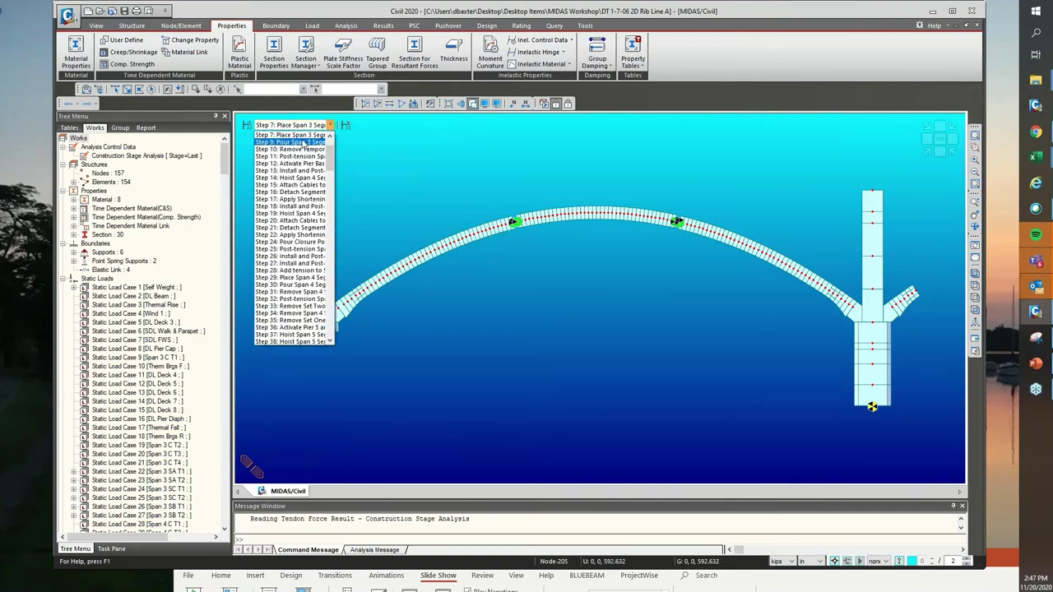
click(303, 143)
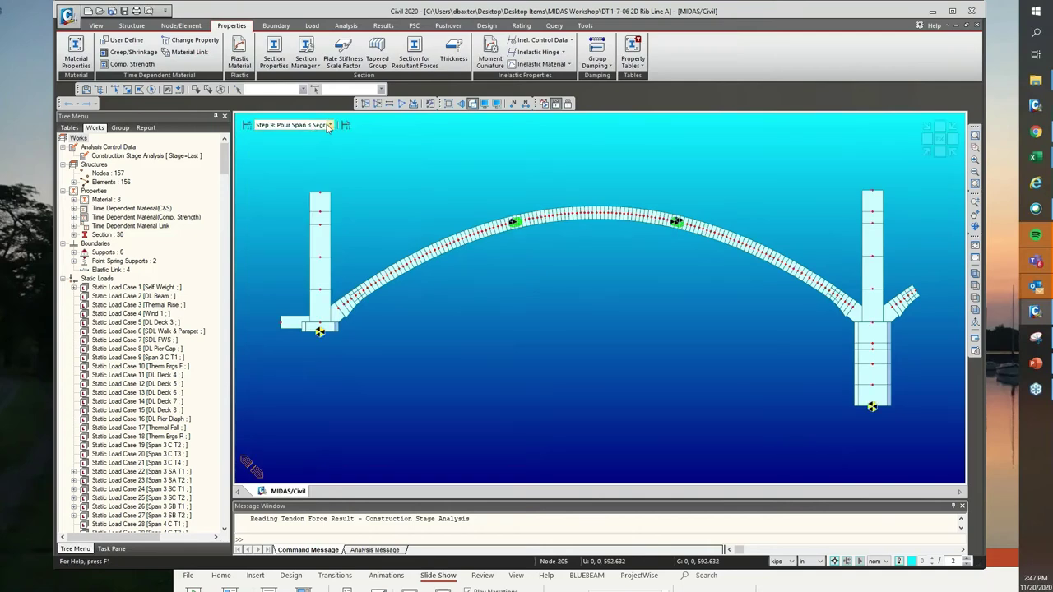
click(329, 125)
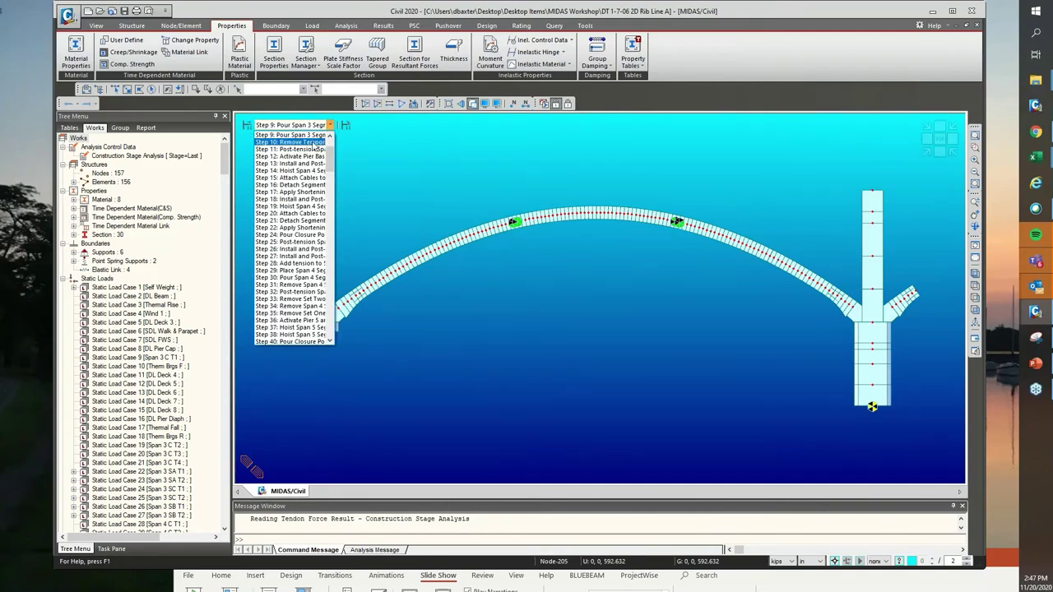
click(313, 143)
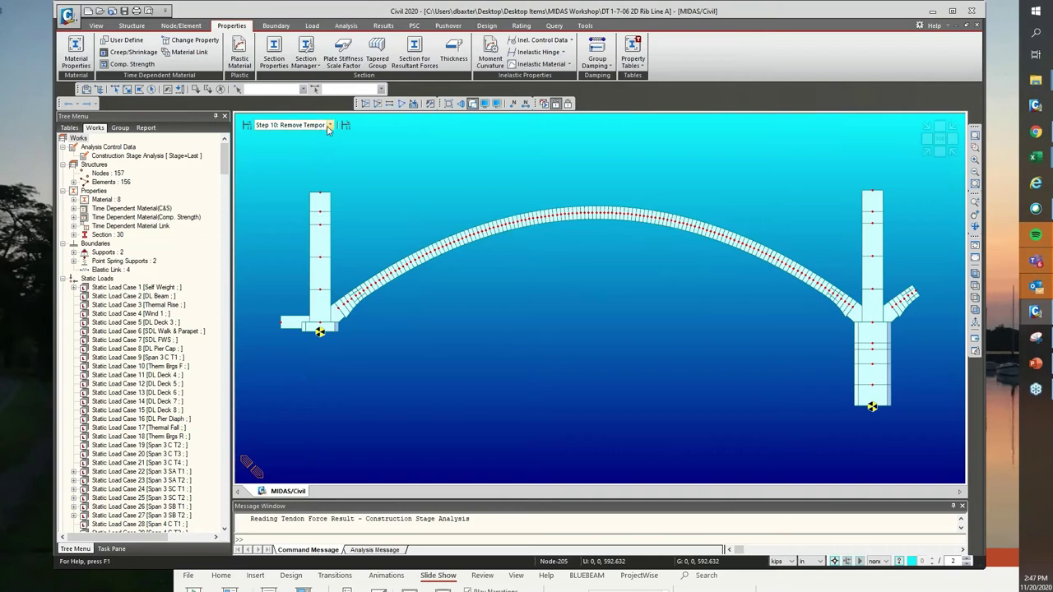
click(329, 125)
click(319, 142)
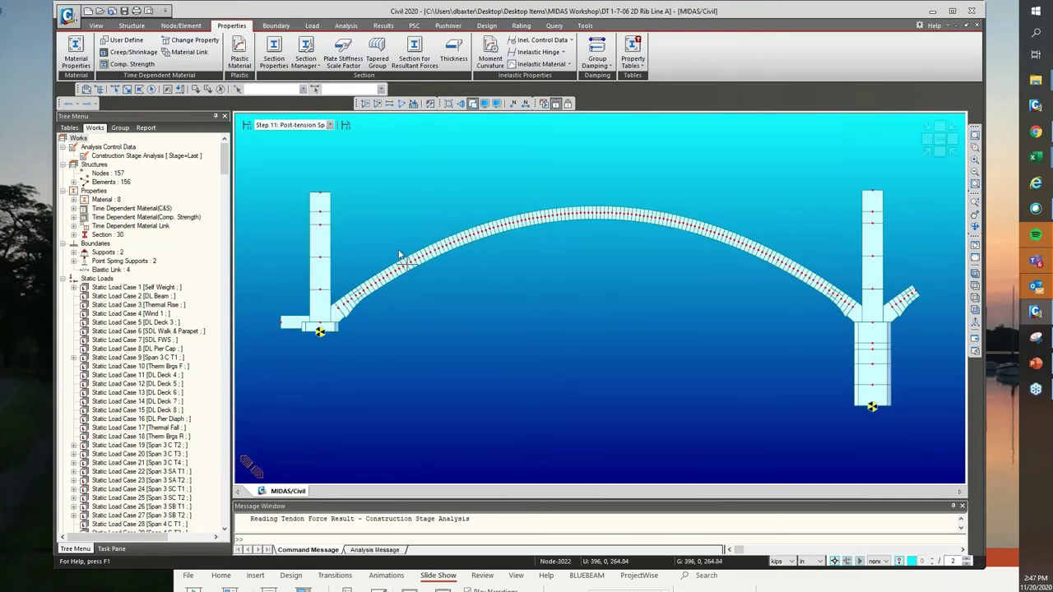
click(330, 125)
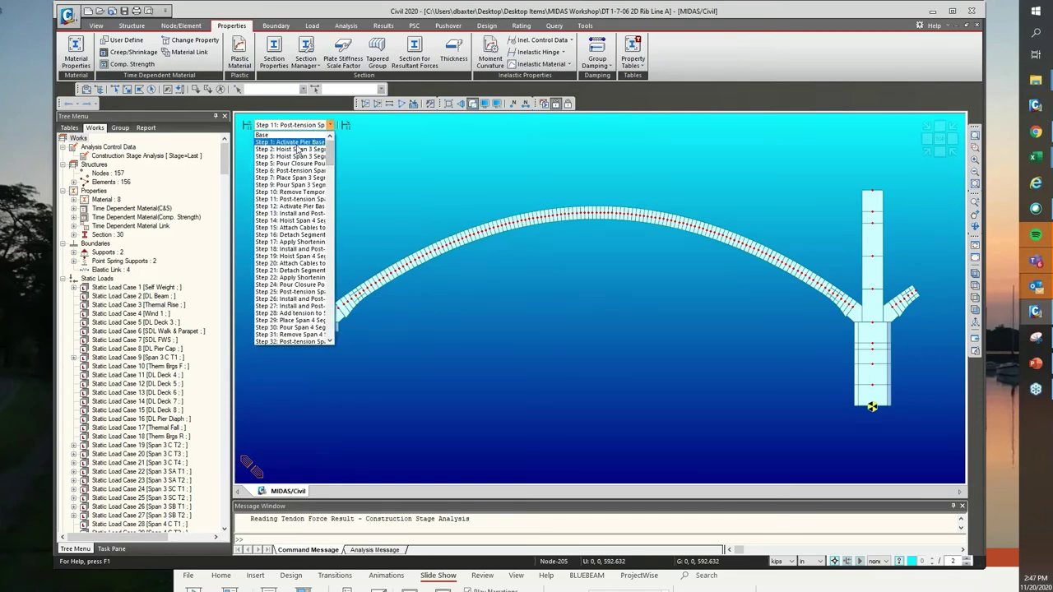
- Display Step 1 and open Step 1's composition from the Construction Stage list
click(295, 144)
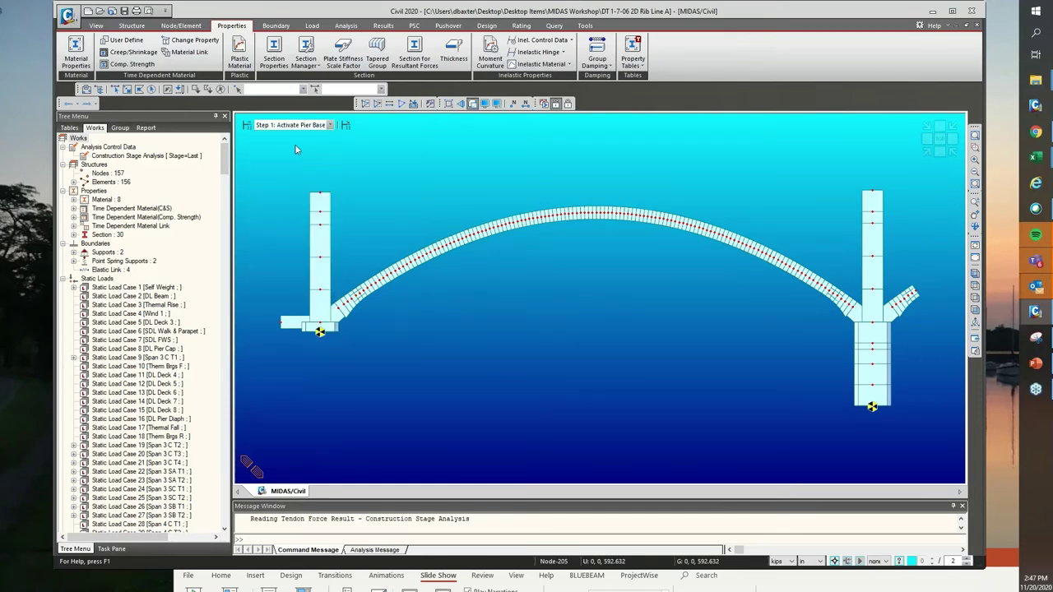
click(246, 125)
click(477, 257)
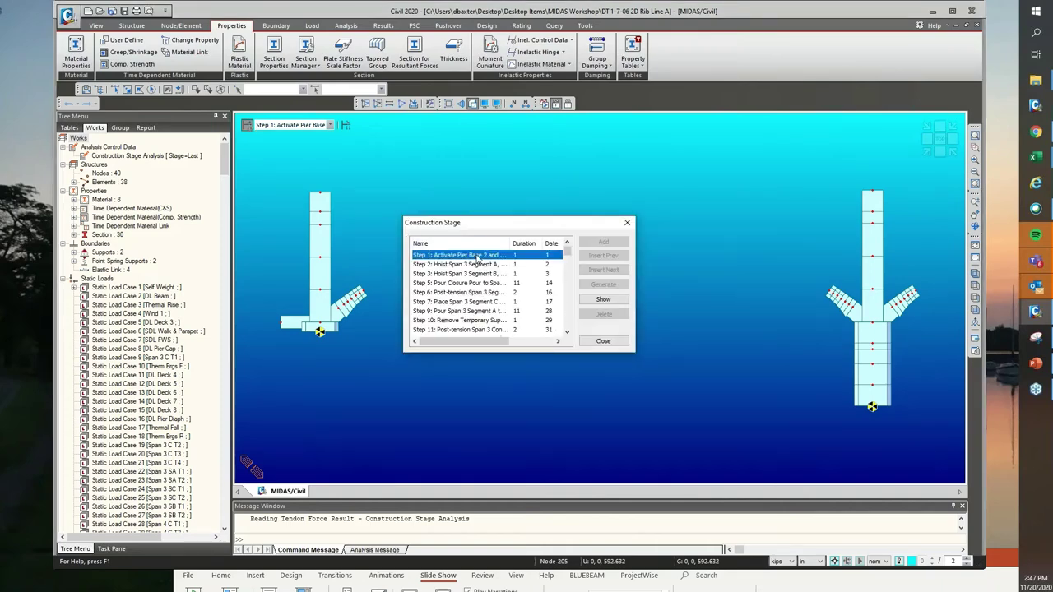
click(603, 300)
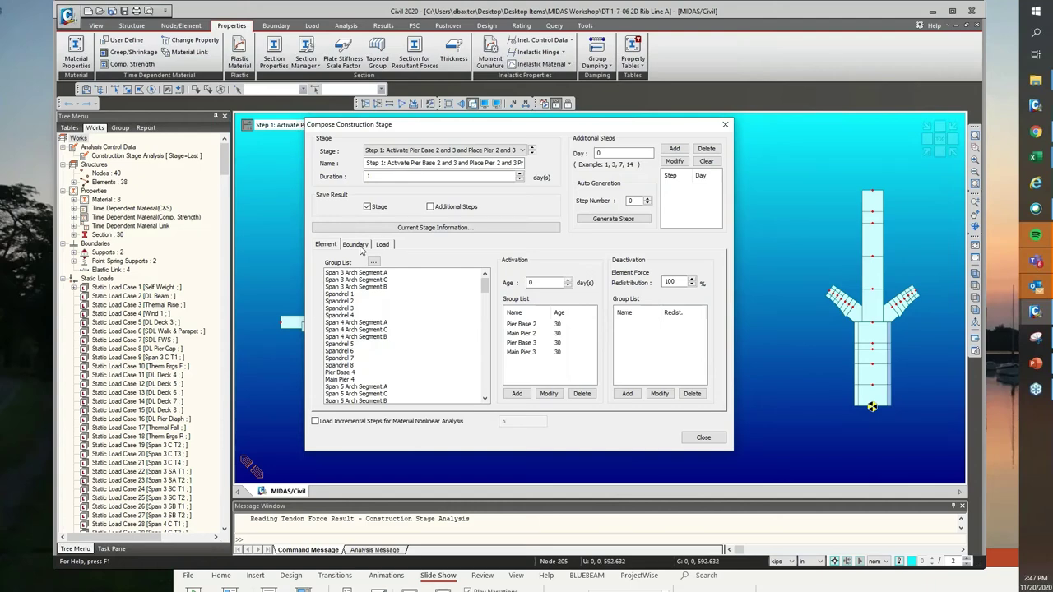
- Review Step 1's element groups, including Pier Base 2, plus its boundary and load groups, then close
click(358, 245)
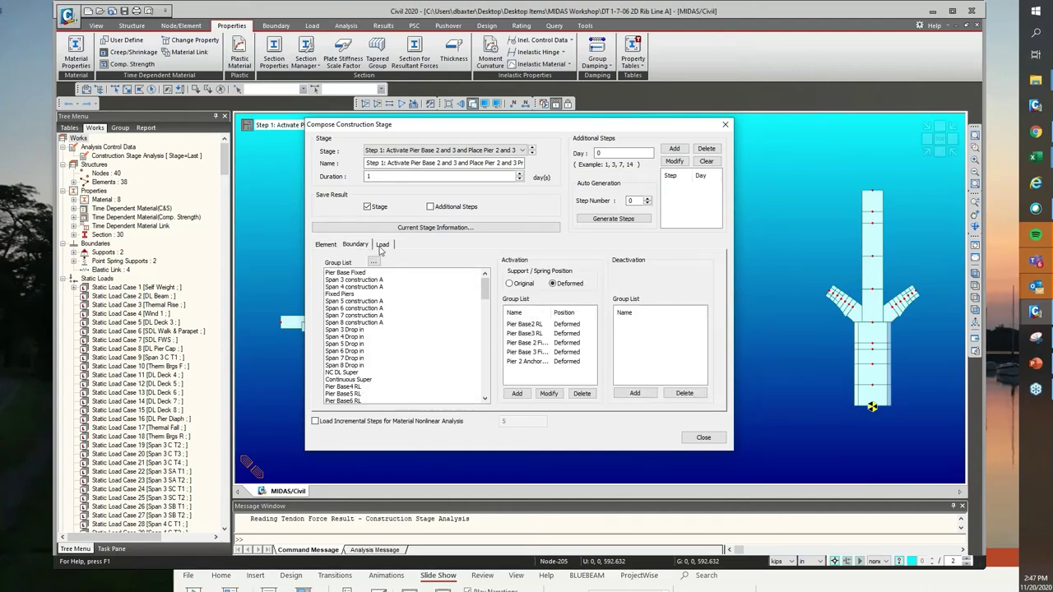
click(382, 246)
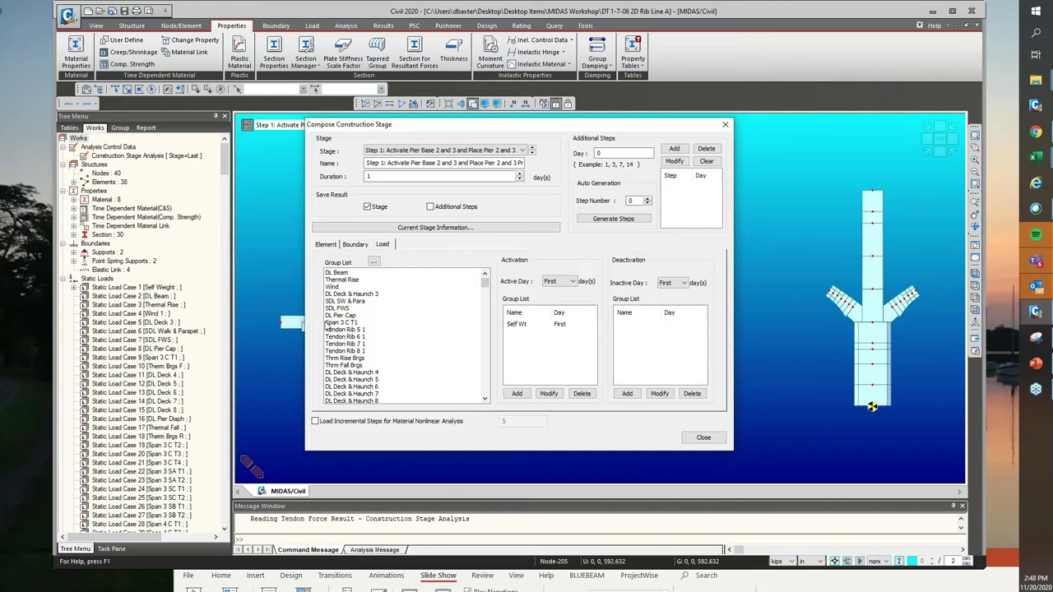
click(331, 247)
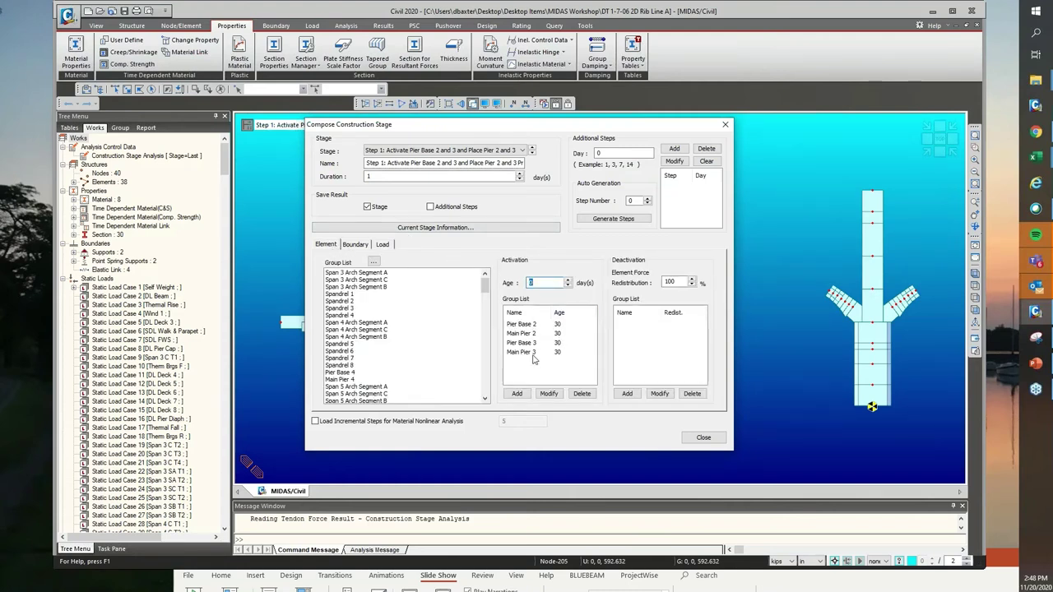
click(542, 327)
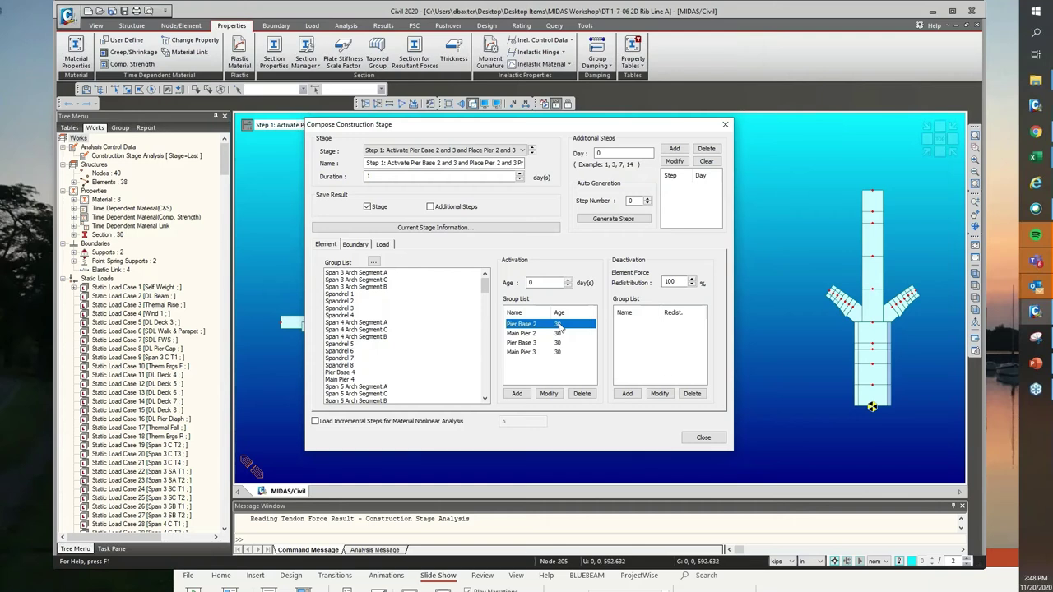
click(353, 246)
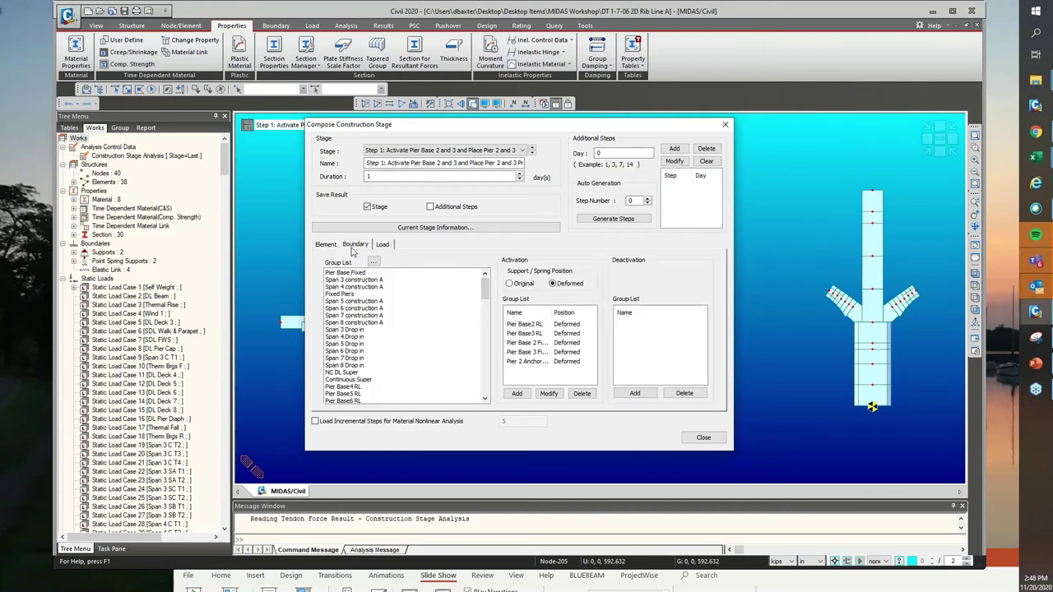
drag(547, 312, 568, 316)
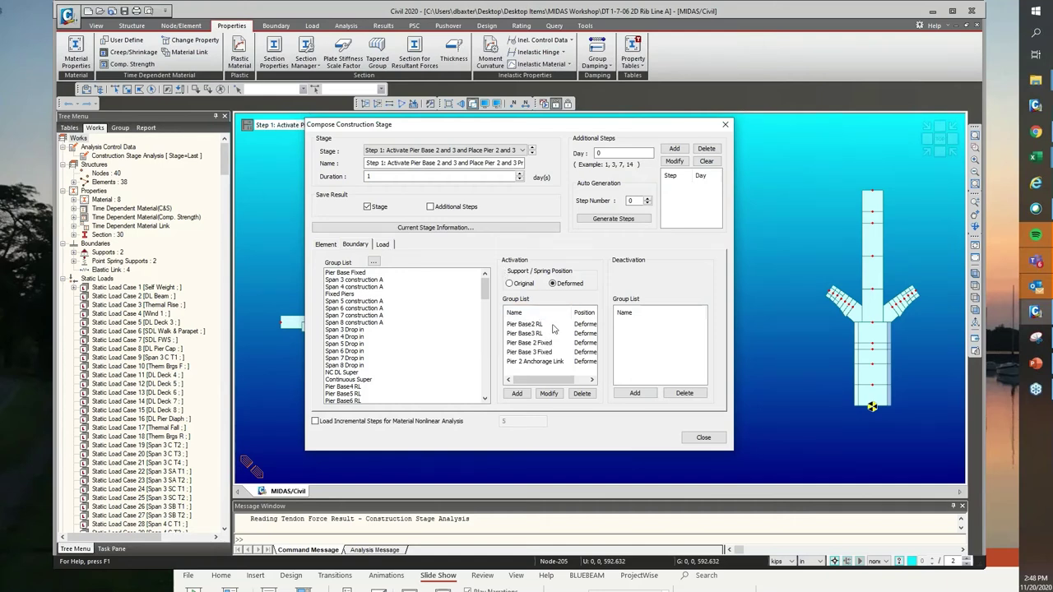
click(384, 245)
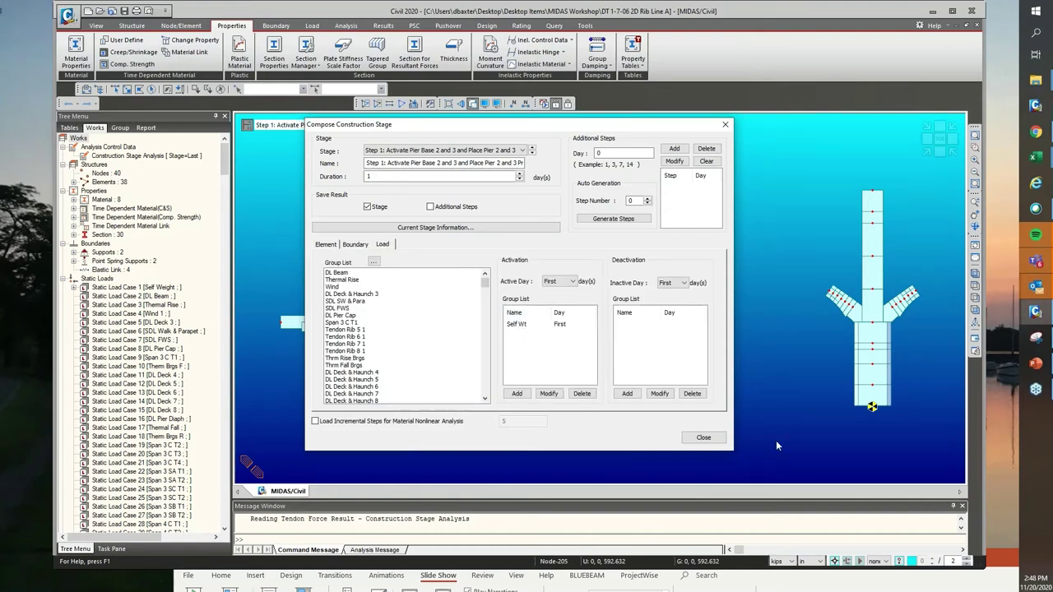
click(703, 437)
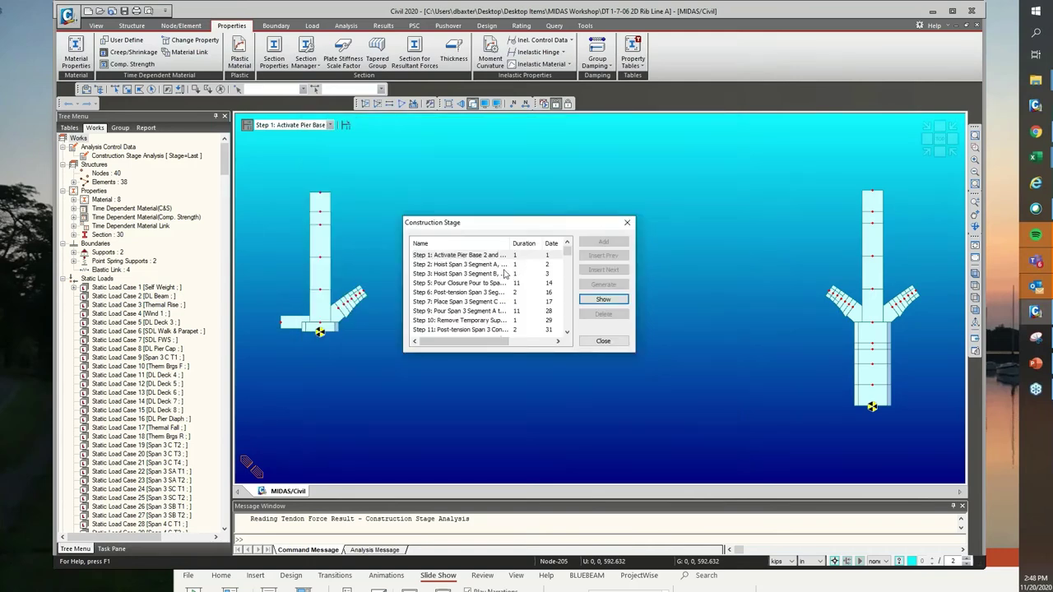
- Open Step 2's composition and check its Span 3 Arch Segment A element group
click(498, 265)
click(592, 301)
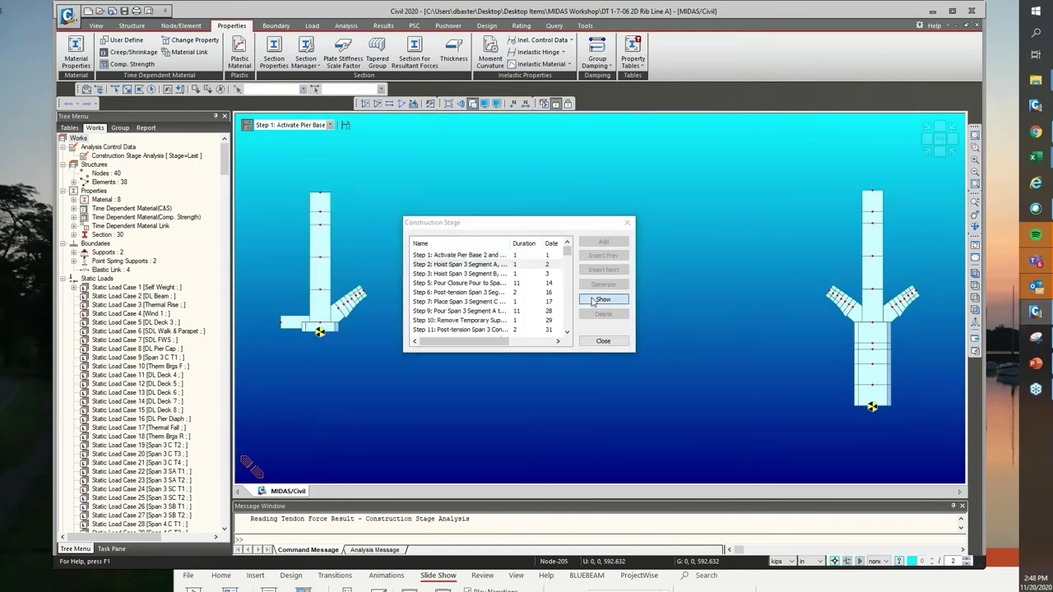
click(592, 301)
drag(545, 309, 575, 309)
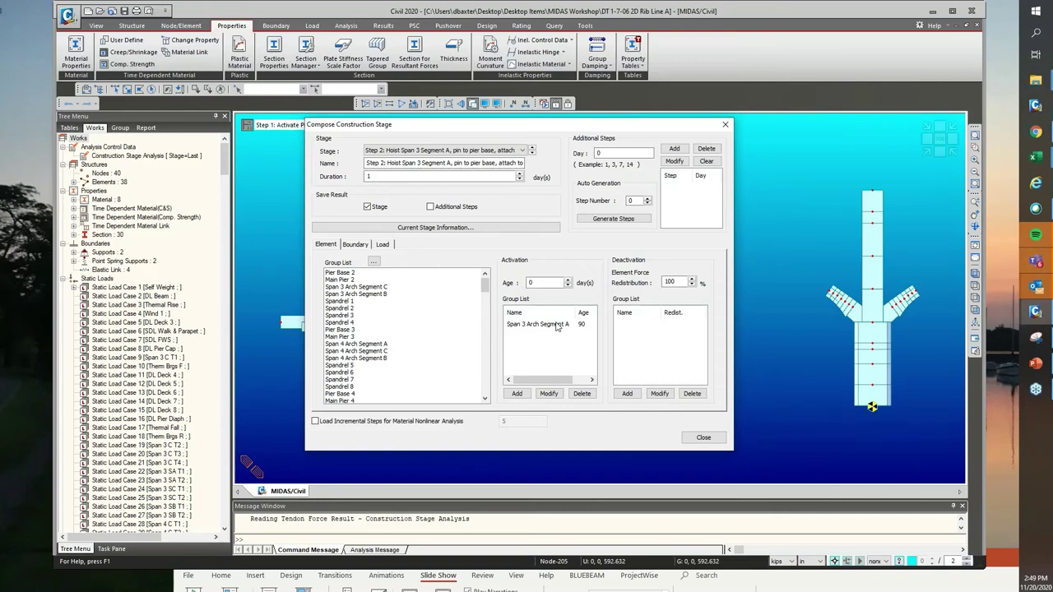
click(561, 325)
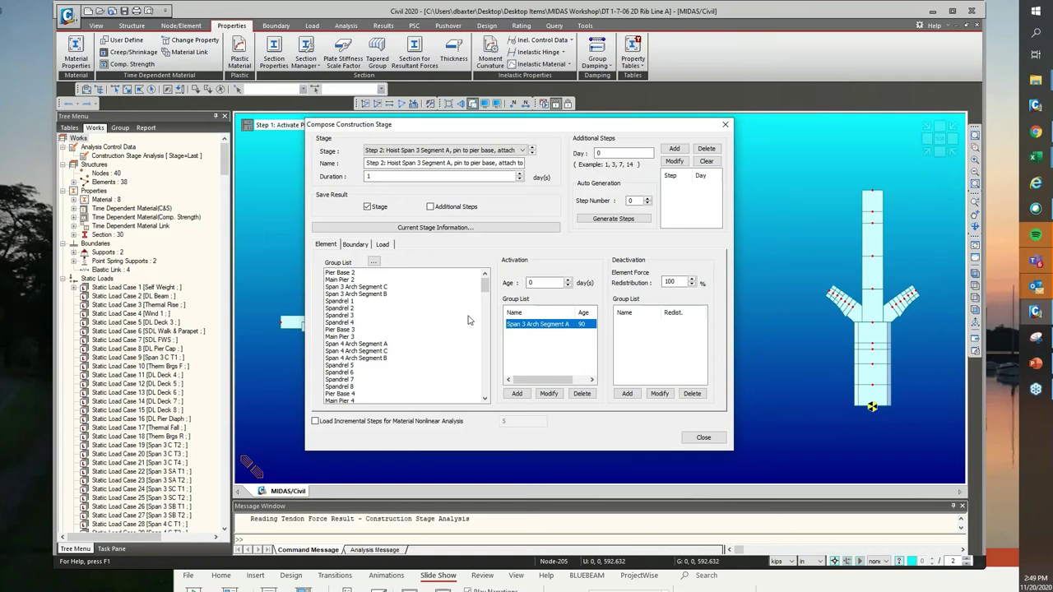
- Check Step 2's Span 3 construction A boundary and 3ASpandrelSW load groups, then close
click(355, 245)
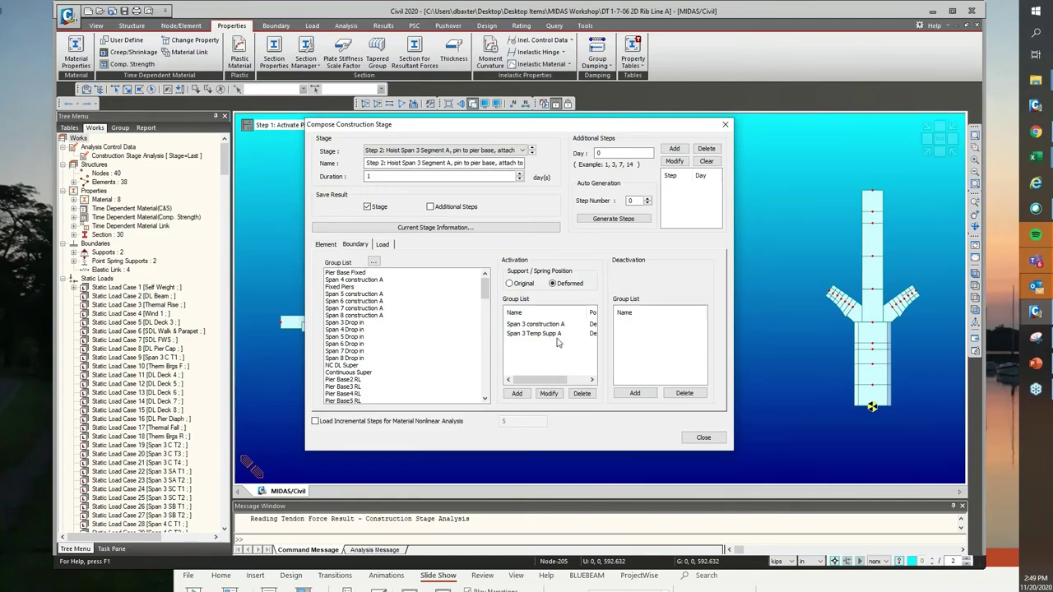
drag(531, 127, 578, 140)
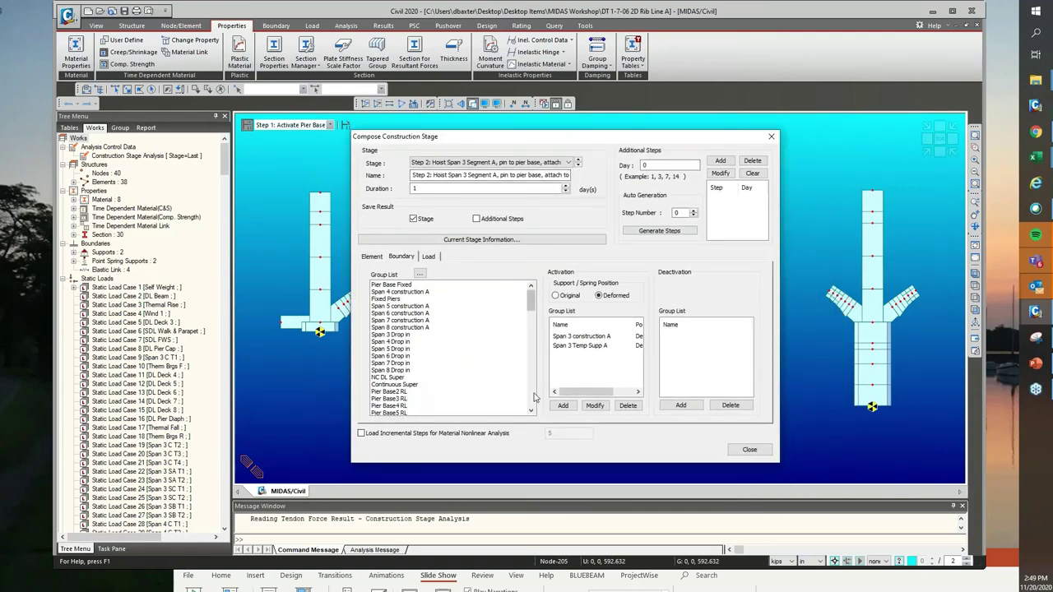
click(604, 338)
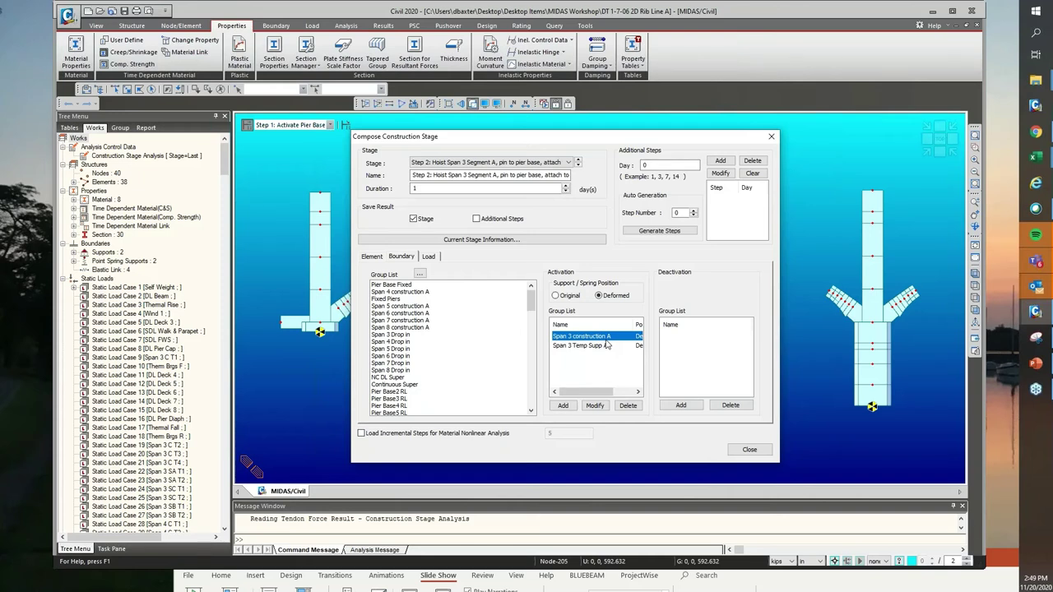
click(429, 257)
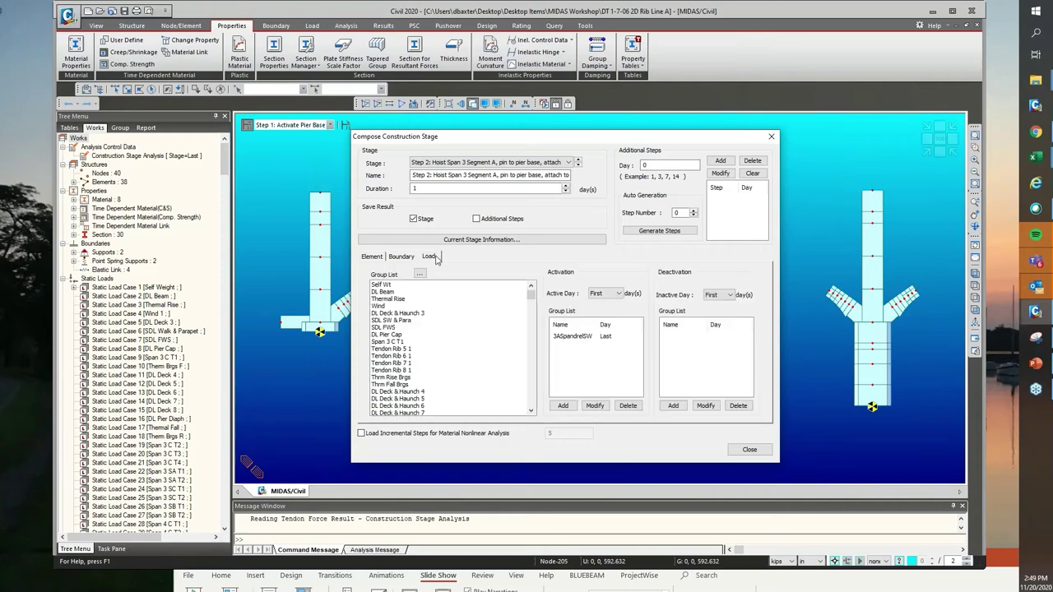
drag(595, 327, 615, 327)
click(587, 338)
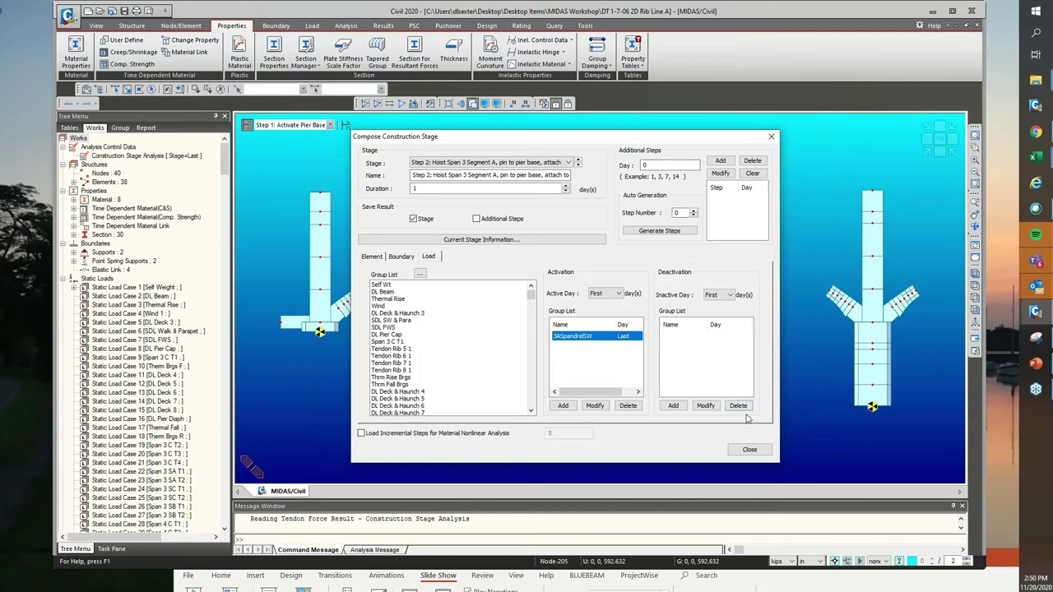
click(746, 451)
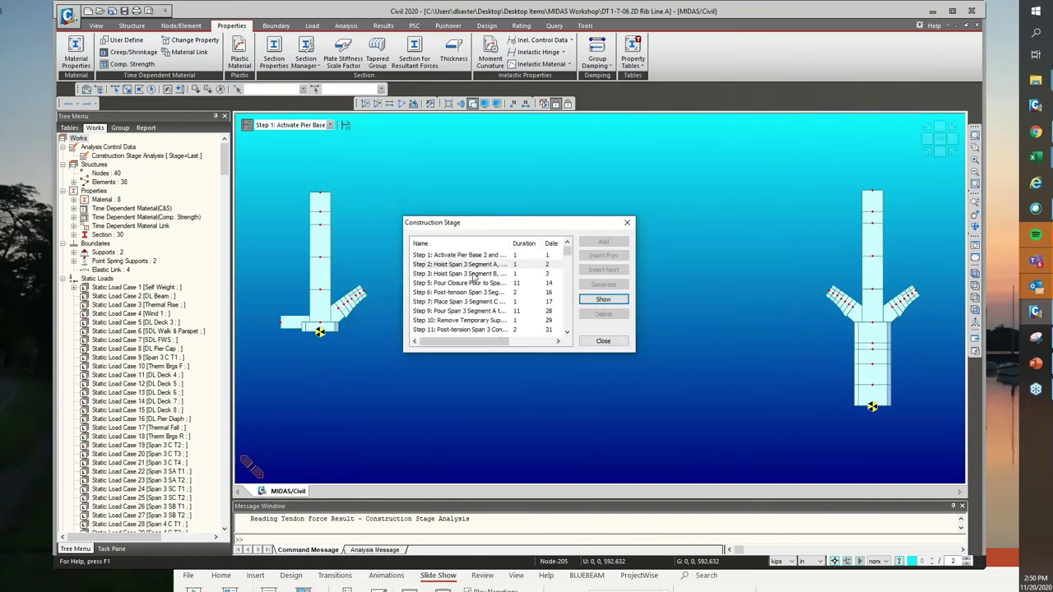
- Review Step 3's Span 3 Arch Segment B element, boundary and 3BSpandrelSW load groups, then close
click(480, 274)
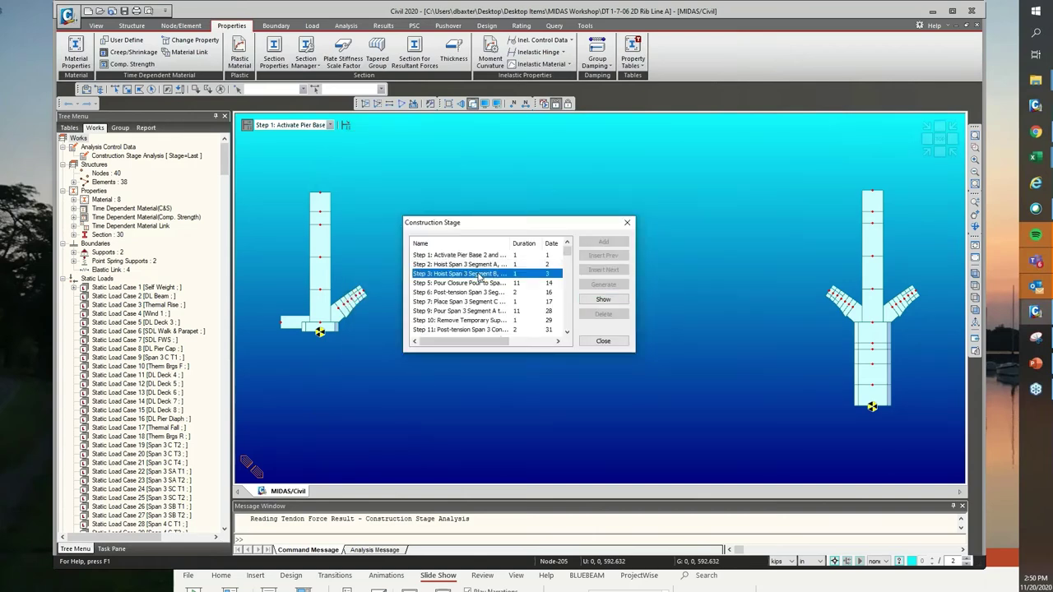
drag(512, 243, 558, 244)
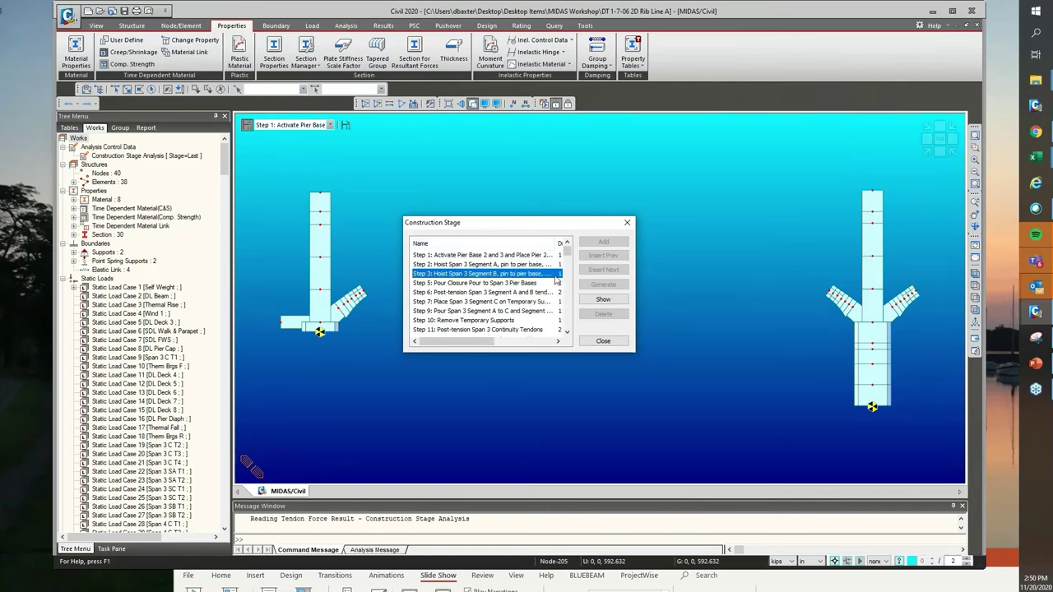
click(607, 300)
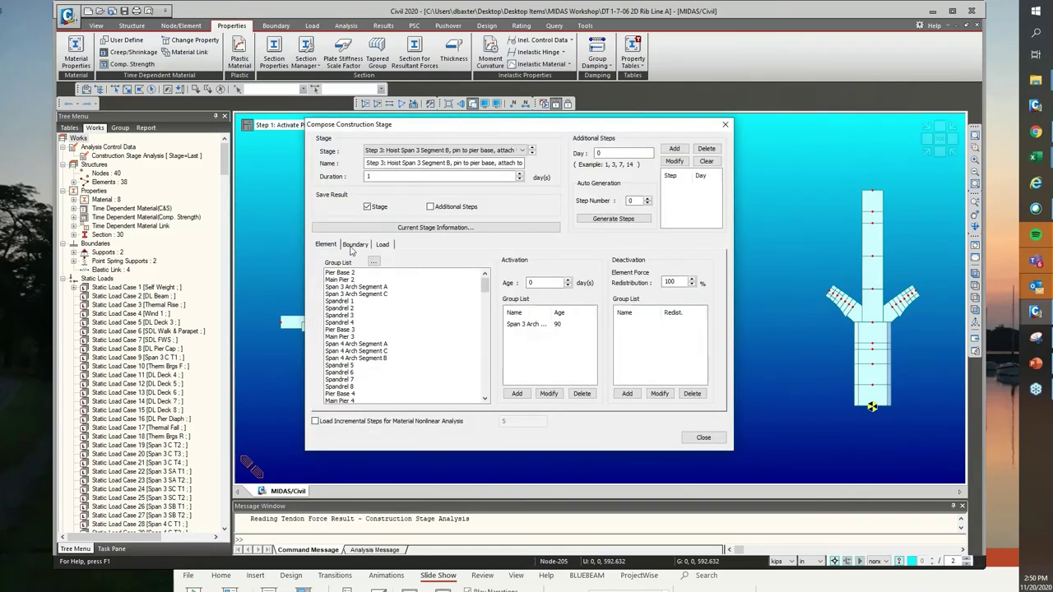
drag(554, 314, 580, 313)
click(560, 325)
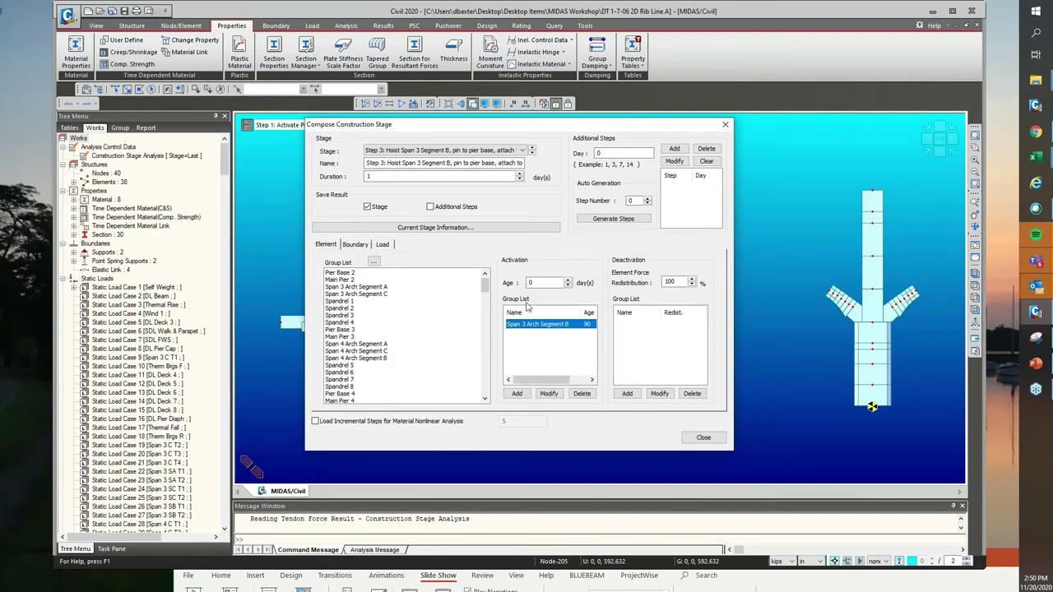
click(355, 245)
drag(551, 313, 581, 313)
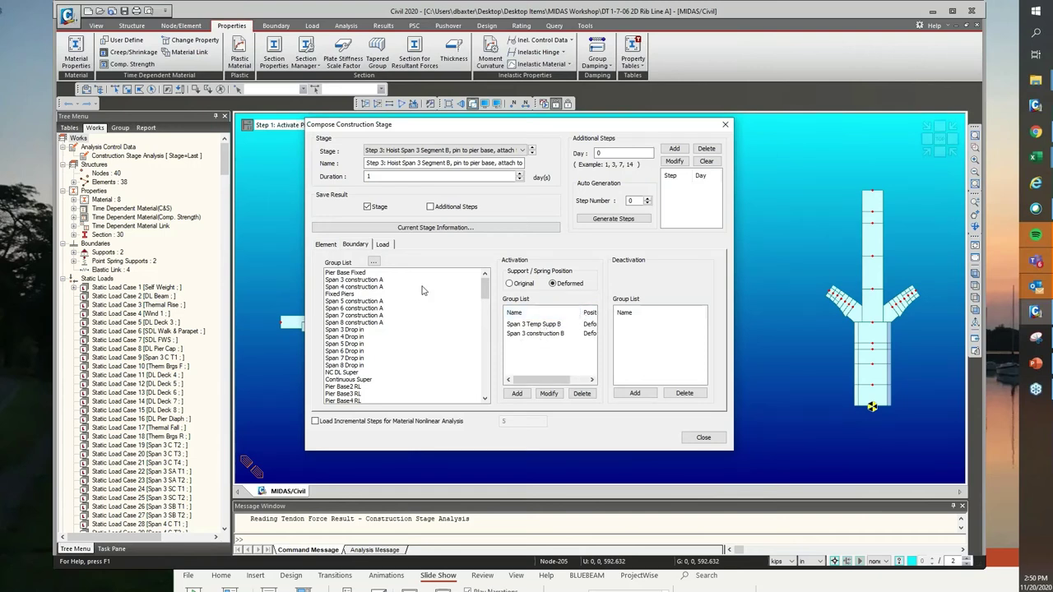
click(383, 244)
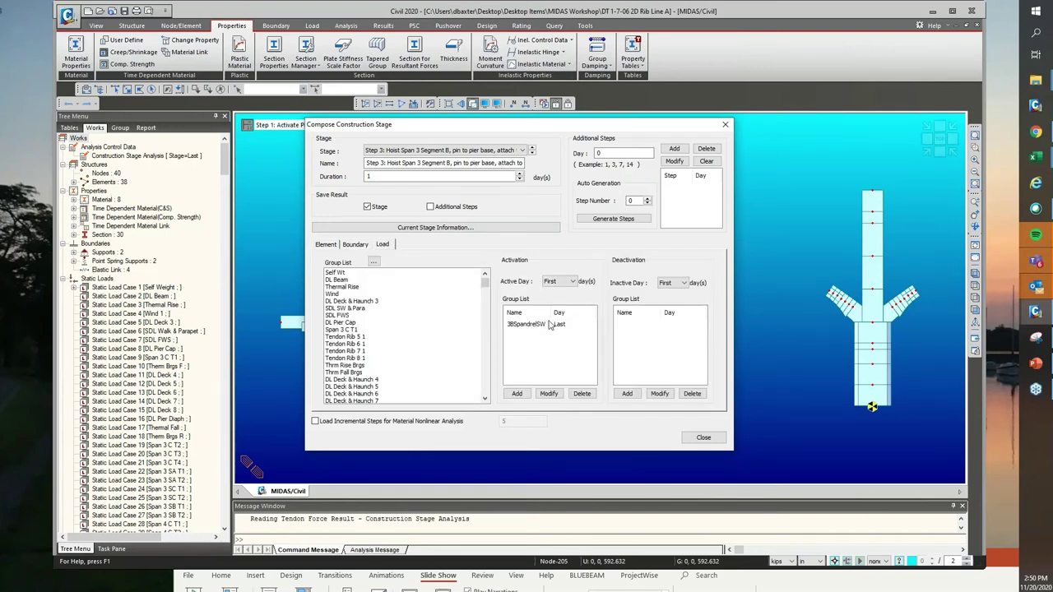
click(703, 438)
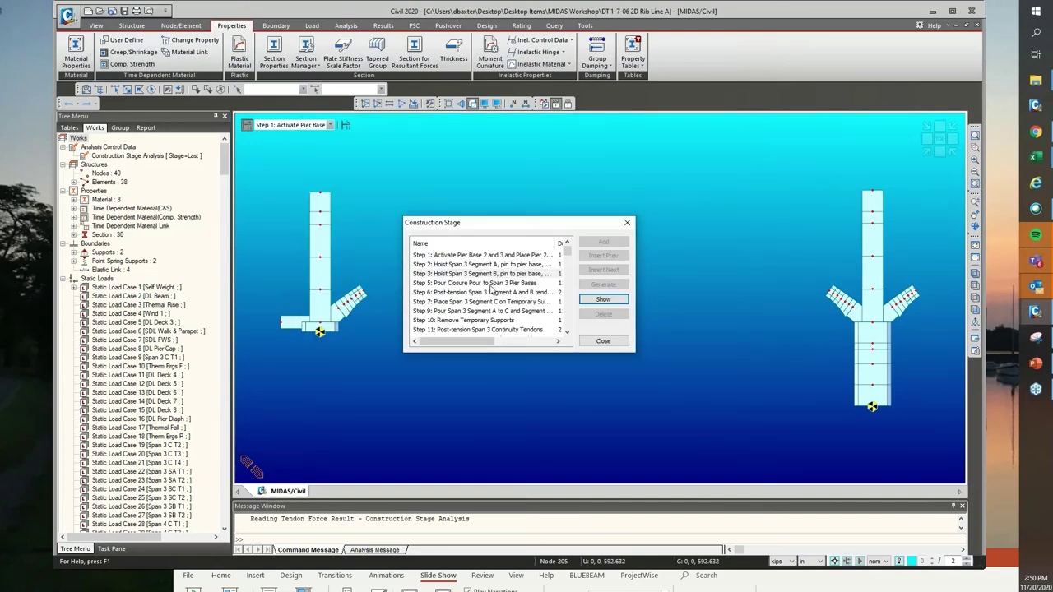
- Check Step 5's deactivated boundary groups Span 3 construction A and B, then close
click(488, 283)
click(600, 300)
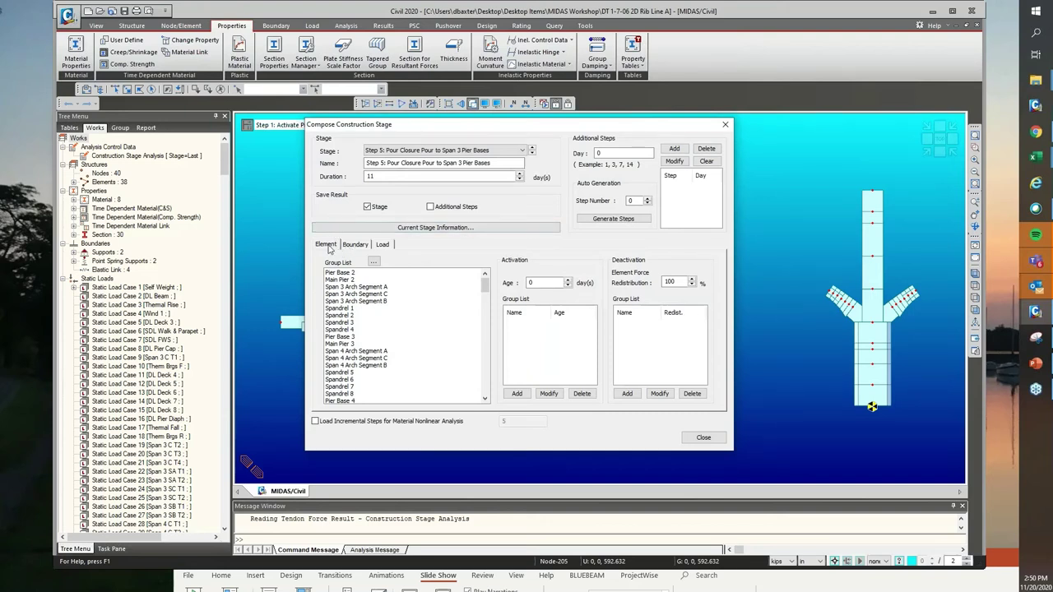
click(348, 247)
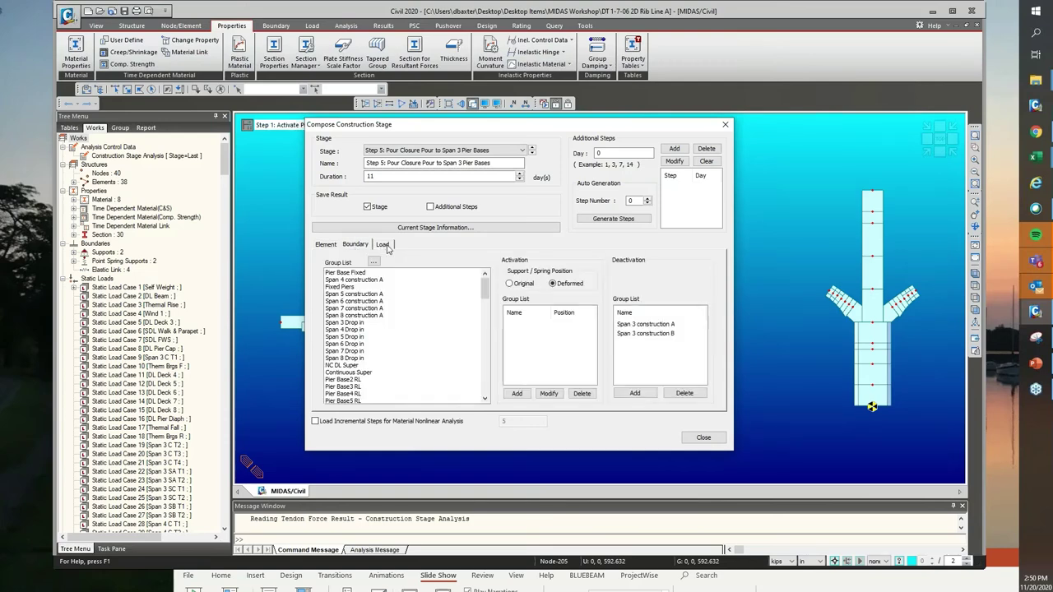
click(356, 245)
click(651, 324)
click(653, 333)
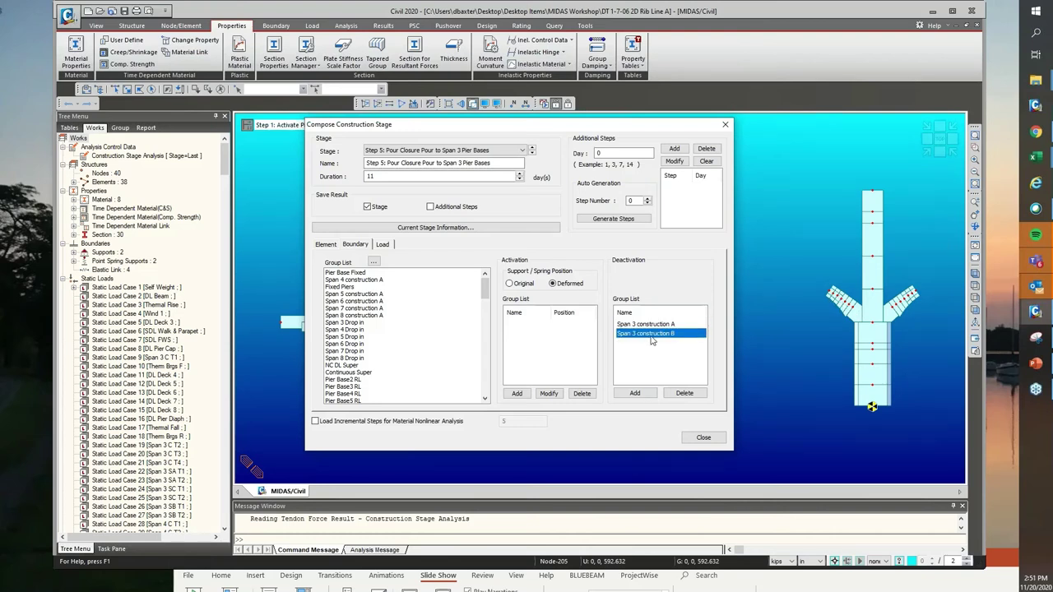
click(657, 325)
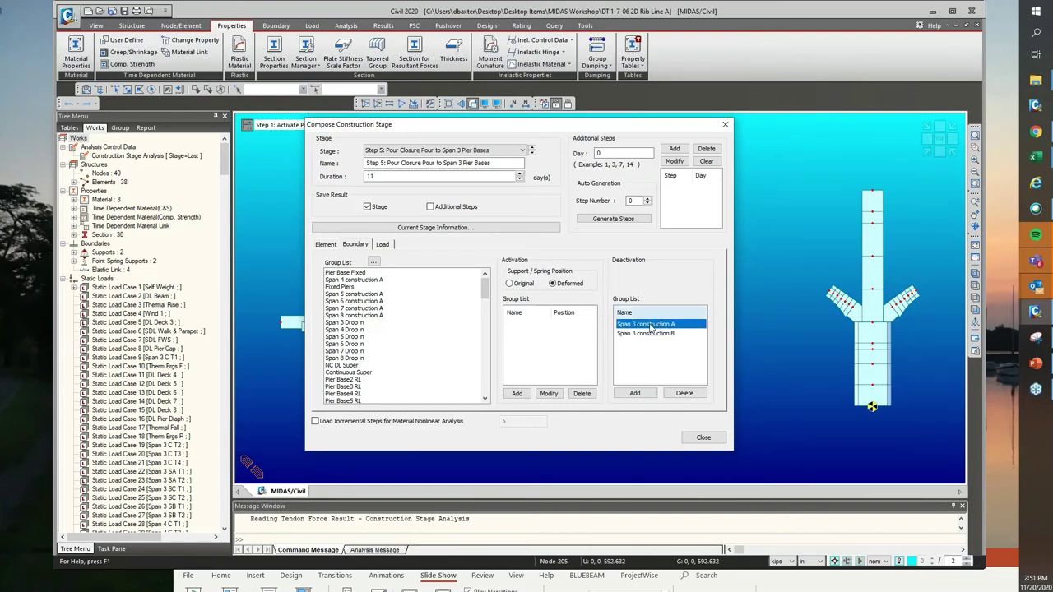
click(708, 438)
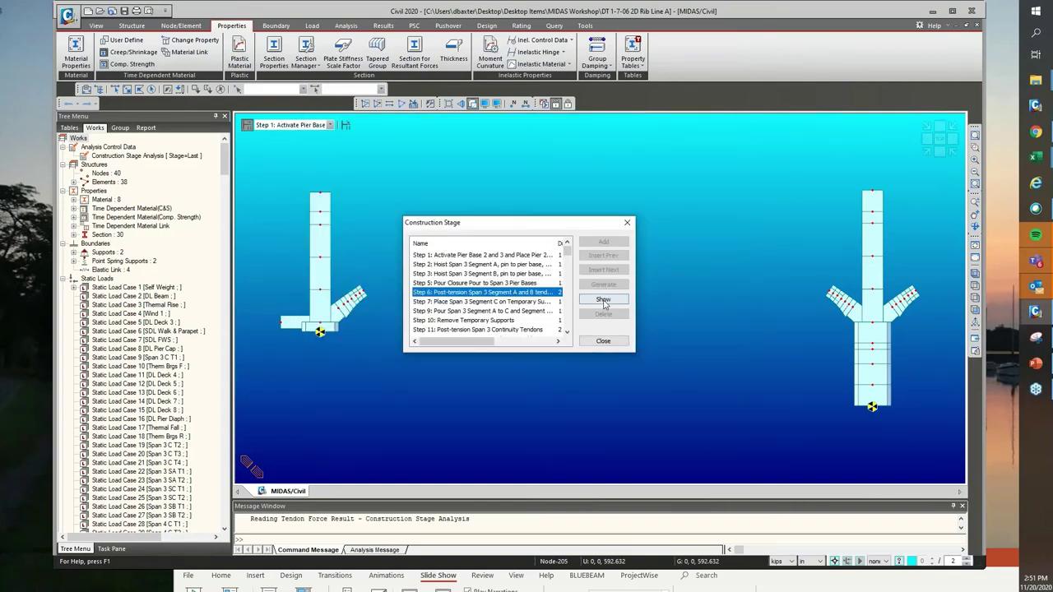
- Open Step 6's stage definition and look through its Element, Boundary and Load groups
click(602, 300)
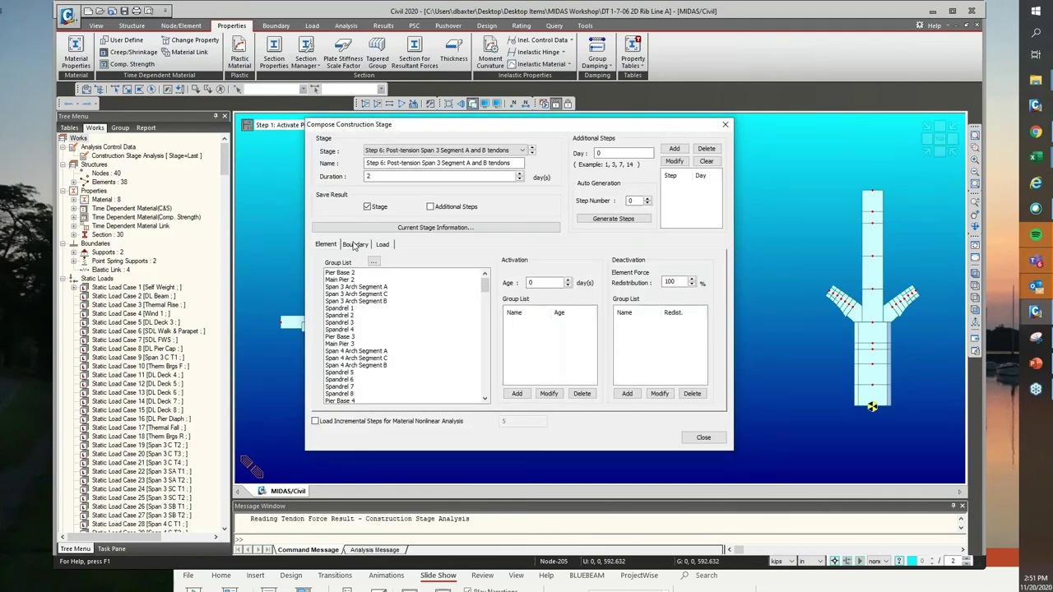
click(356, 244)
click(329, 244)
click(362, 249)
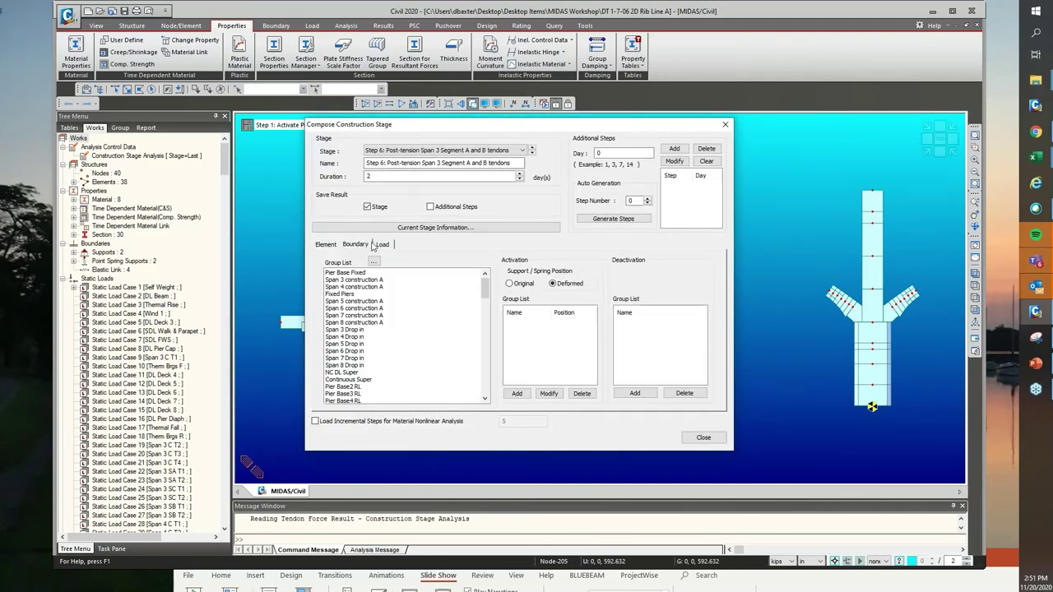
click(384, 245)
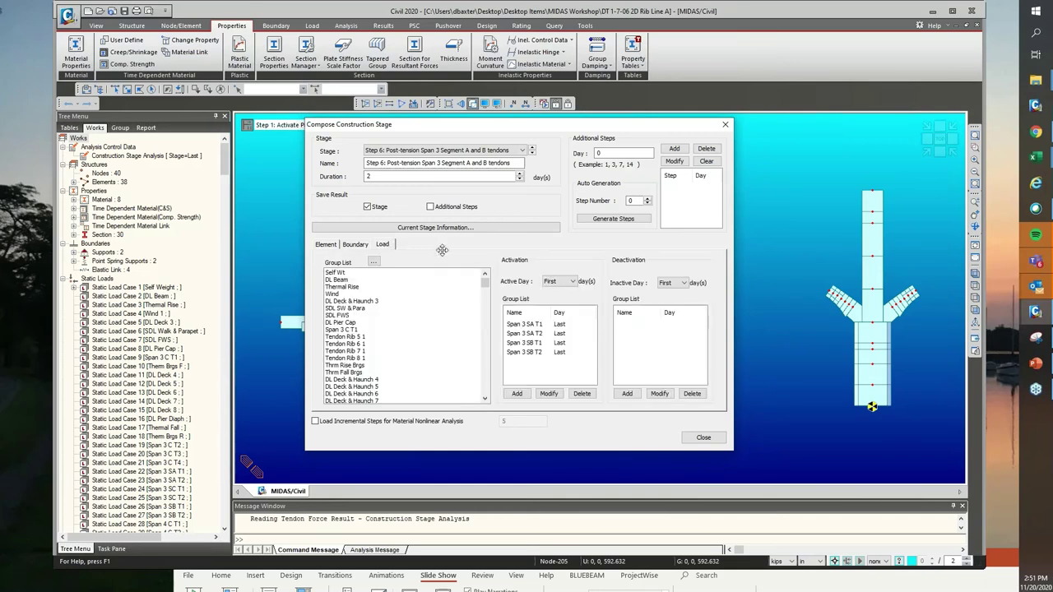
- Review the Span 3 SA T1–T2 and SB T1–T2 tendon loads and 2-day duration, then close
drag(558, 312, 569, 313)
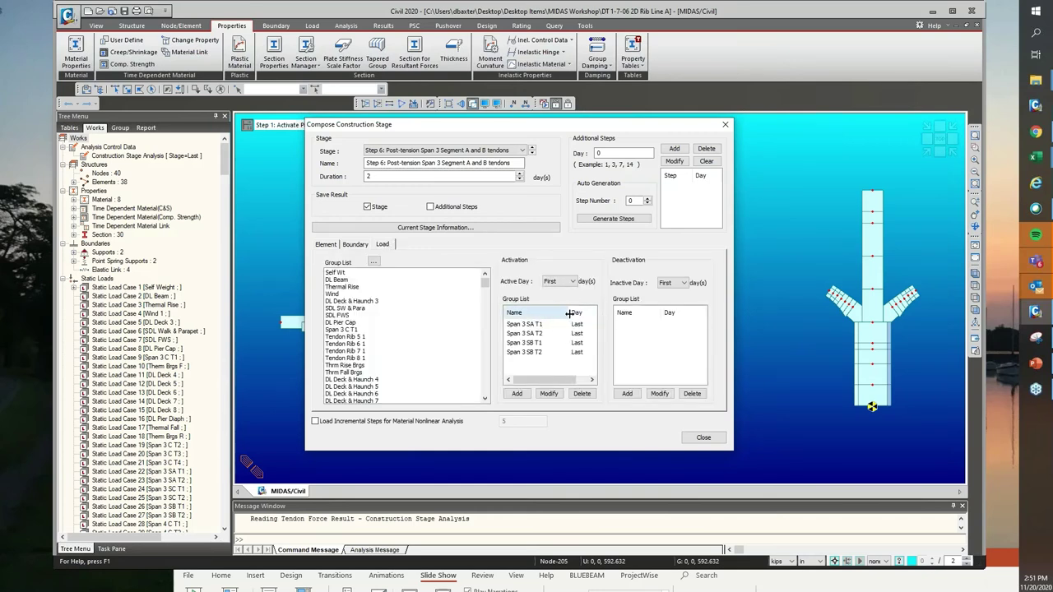
click(525, 324)
click(525, 333)
click(526, 342)
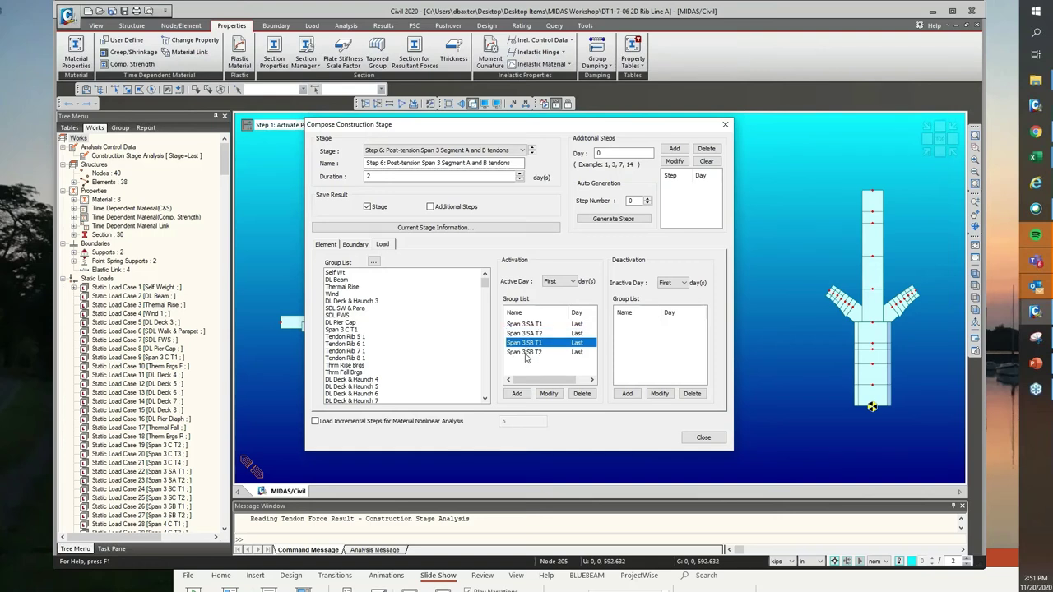
click(533, 325)
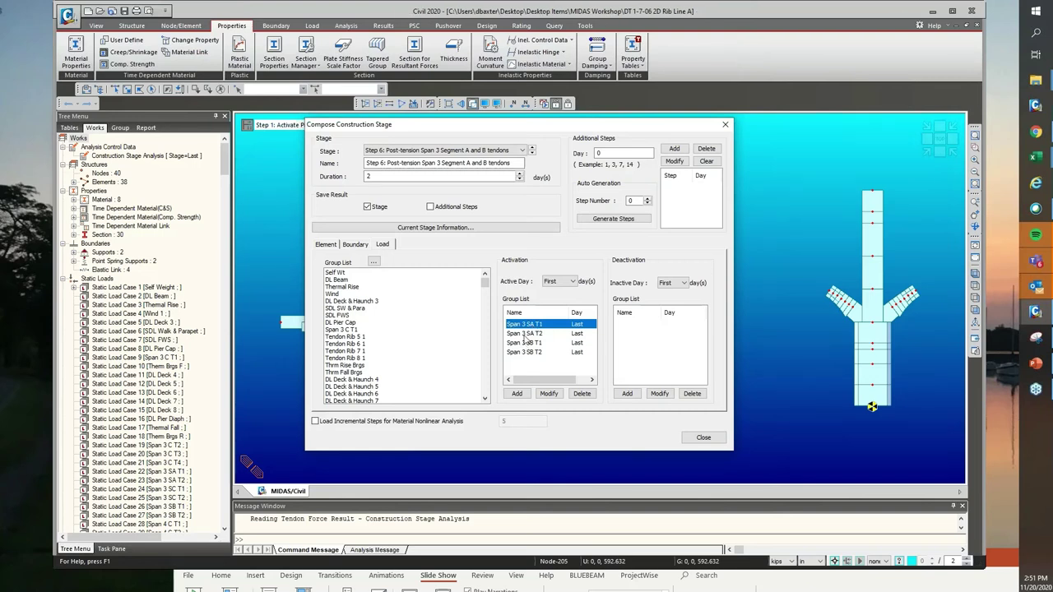
click(525, 342)
click(524, 352)
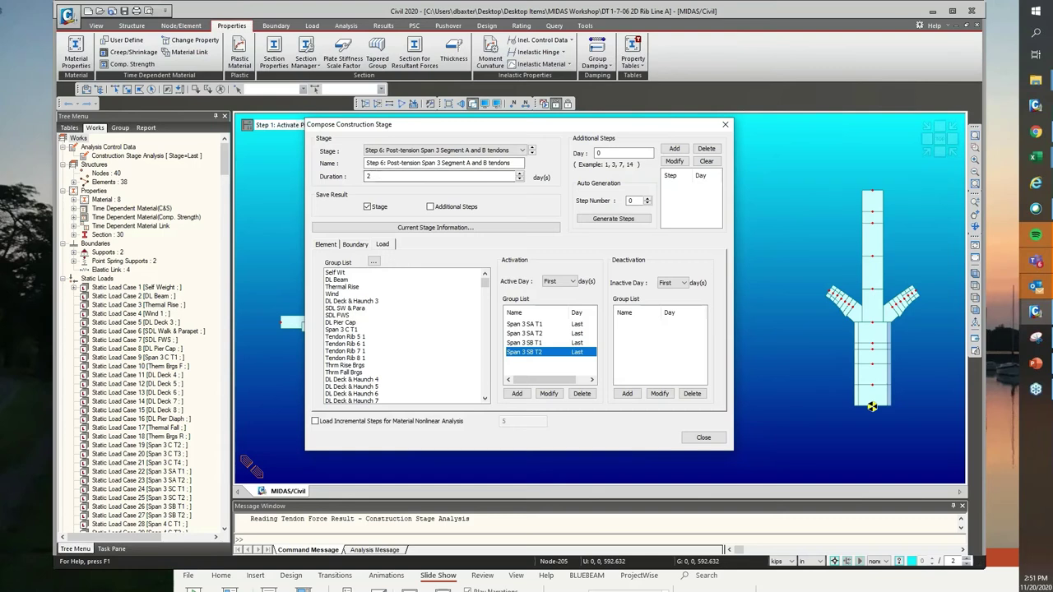
click(371, 175)
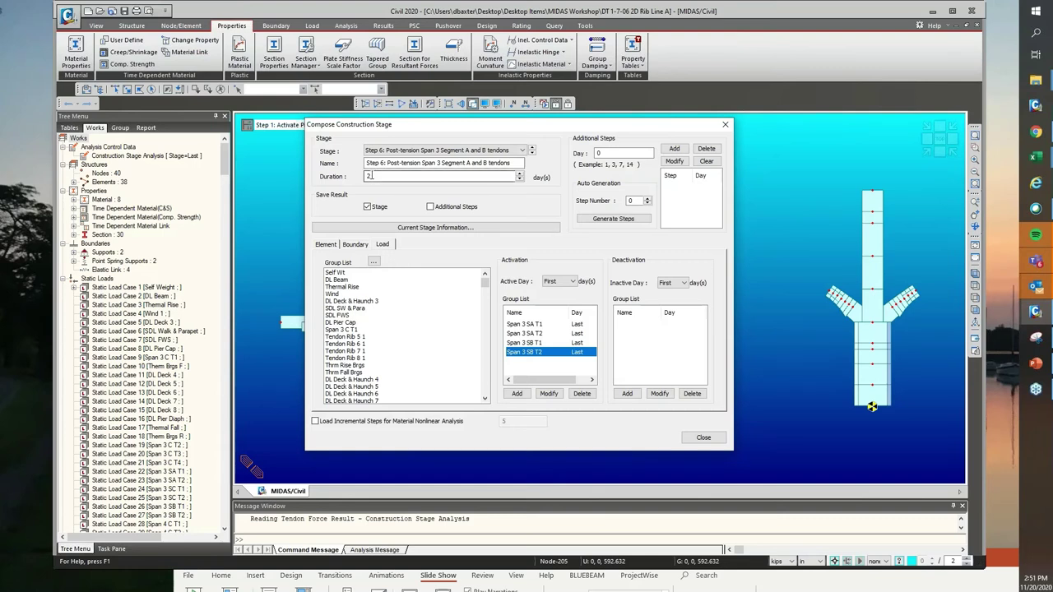
click(704, 438)
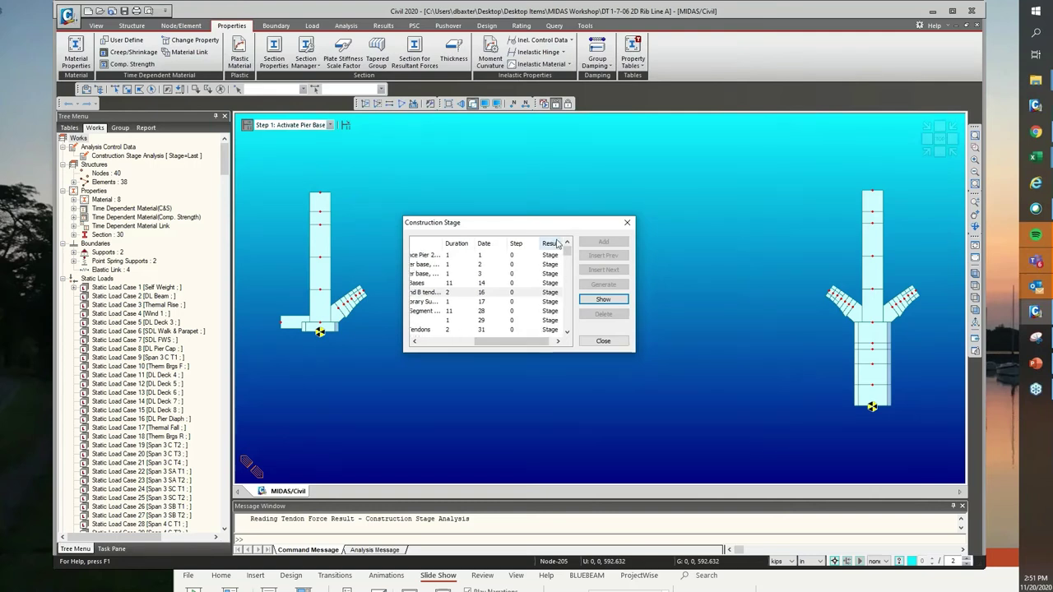
- Scroll through the stage durations and dates, then close the Construction Stage list
mouse_move(566, 255)
mouse_down()
mouse_move(567, 272)
mouse_move(577, 248)
mouse_move(576, 301)
mouse_move(576, 247)
mouse_up()
mouse_move(497, 341)
mouse_down()
mouse_move(442, 342)
mouse_move(480, 349)
mouse_up()
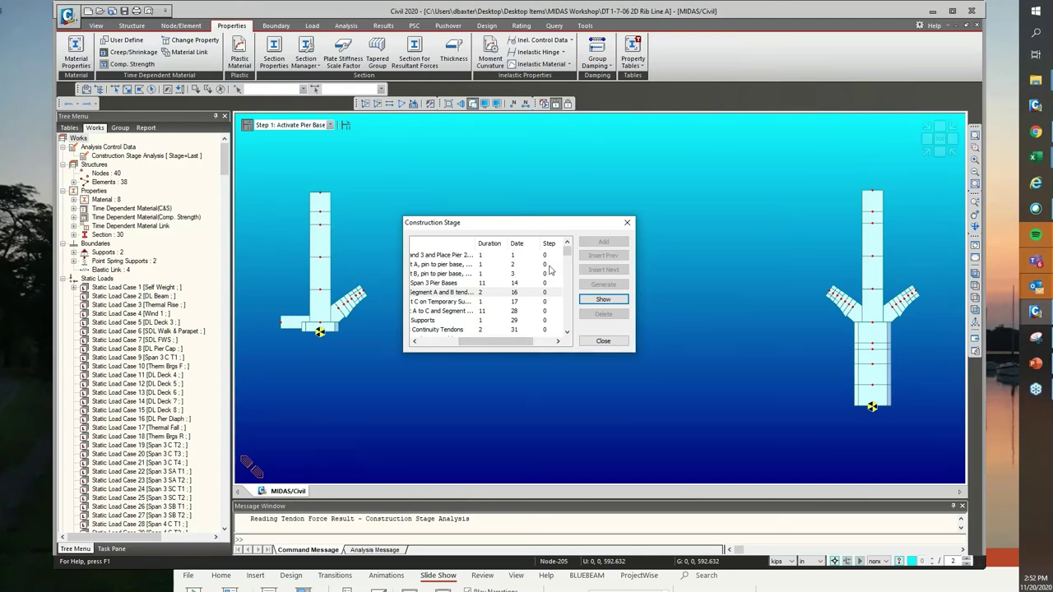
click(608, 343)
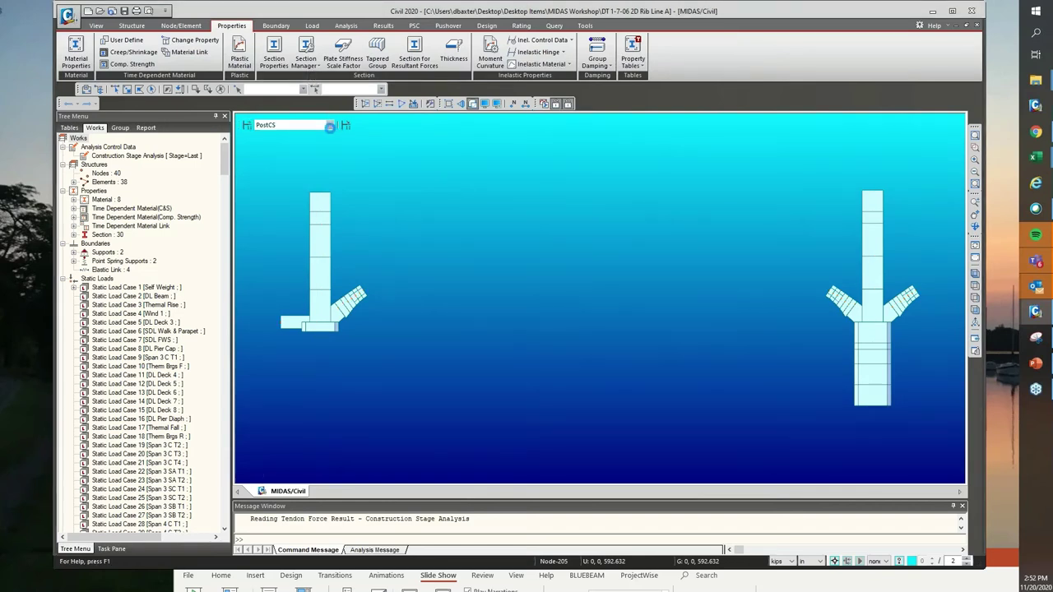
- Display 'Step 6: Post-tension Span 3 Segment A and B tendons' in the model view
click(330, 125)
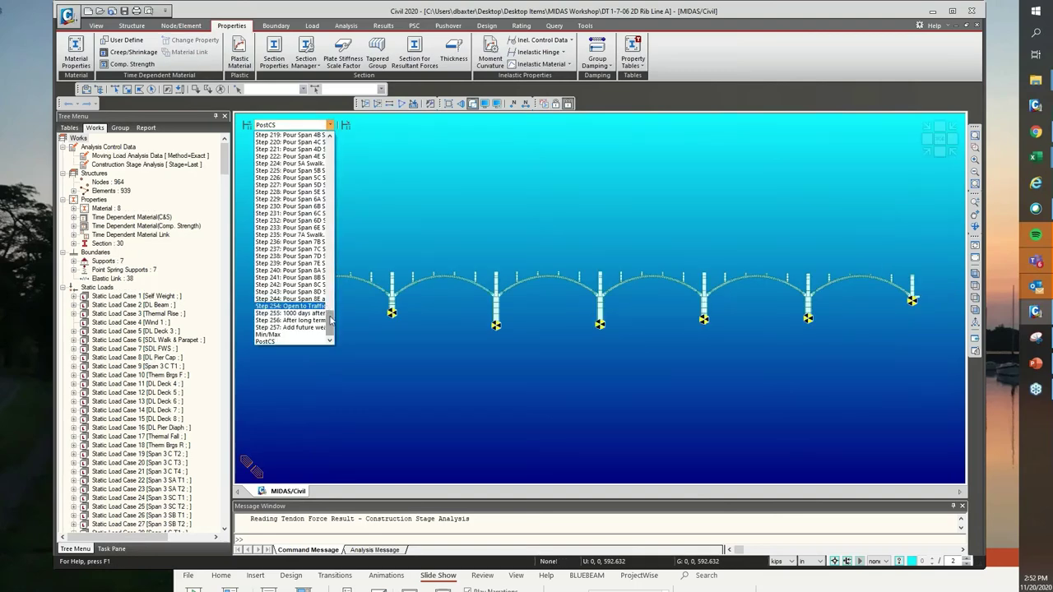
scroll(329, 132, up, 10)
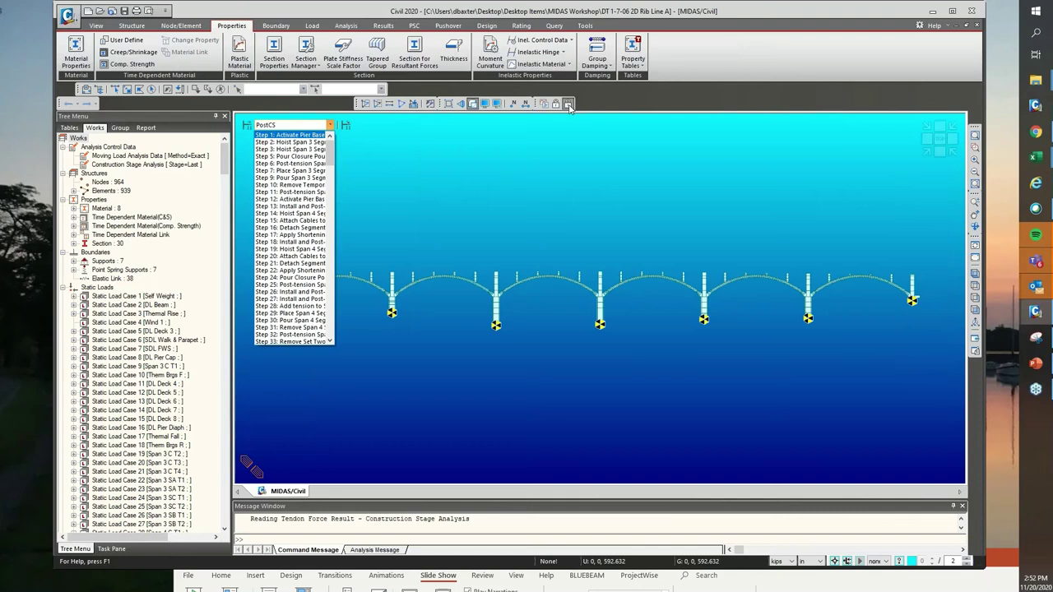
click(278, 163)
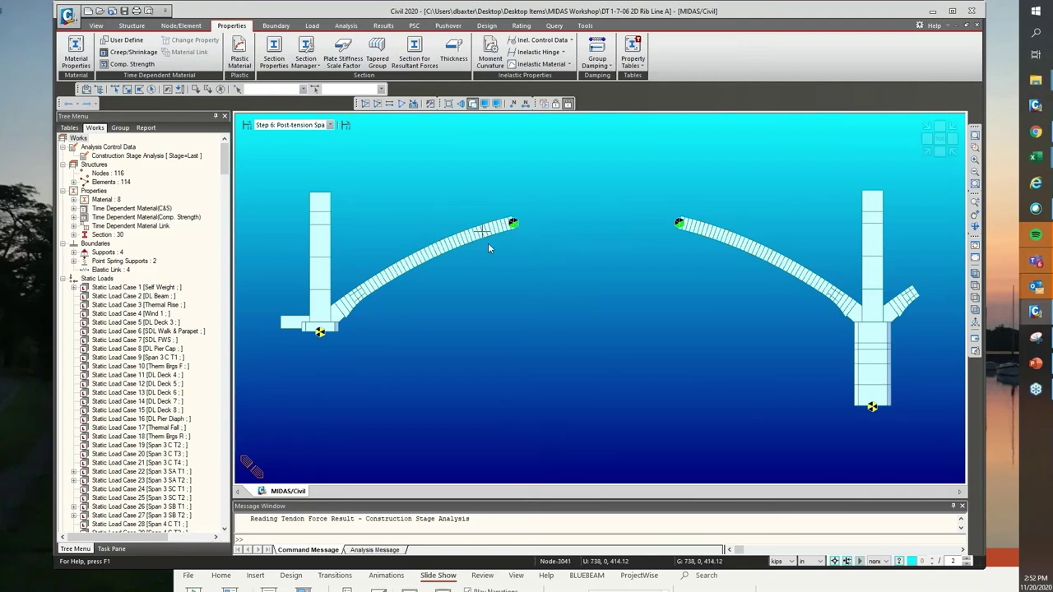
click(384, 25)
- Plot the Step 6 My beam moment diagram for the CS: Dead Load case
click(127, 64)
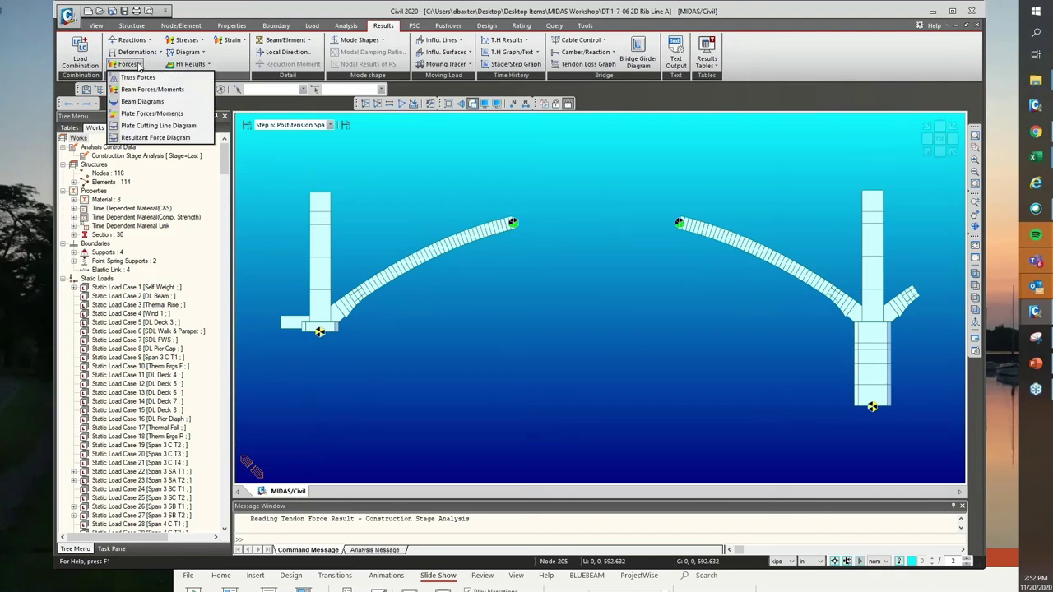
click(144, 102)
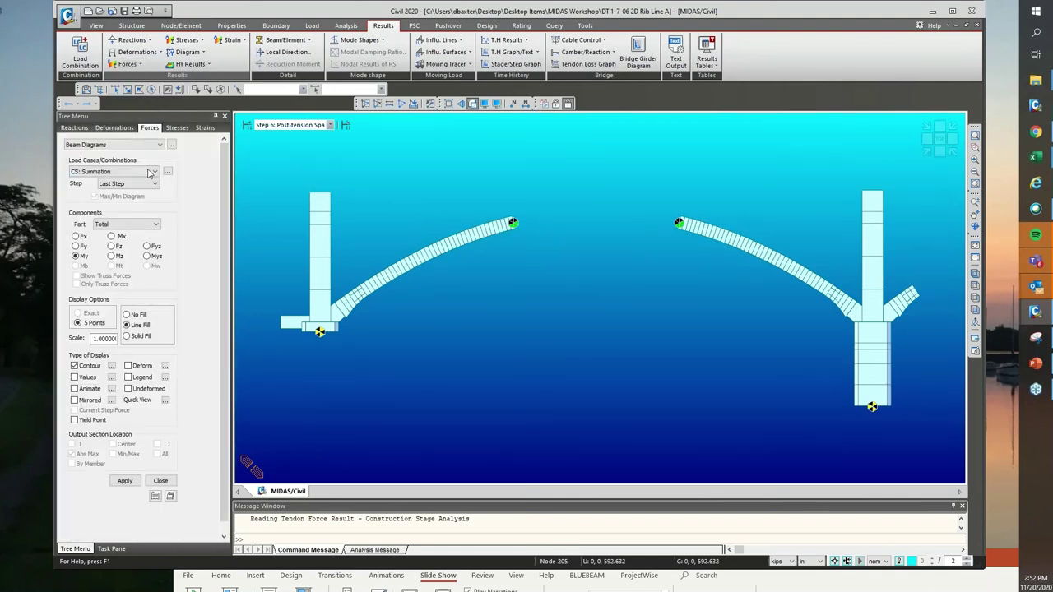
click(149, 171)
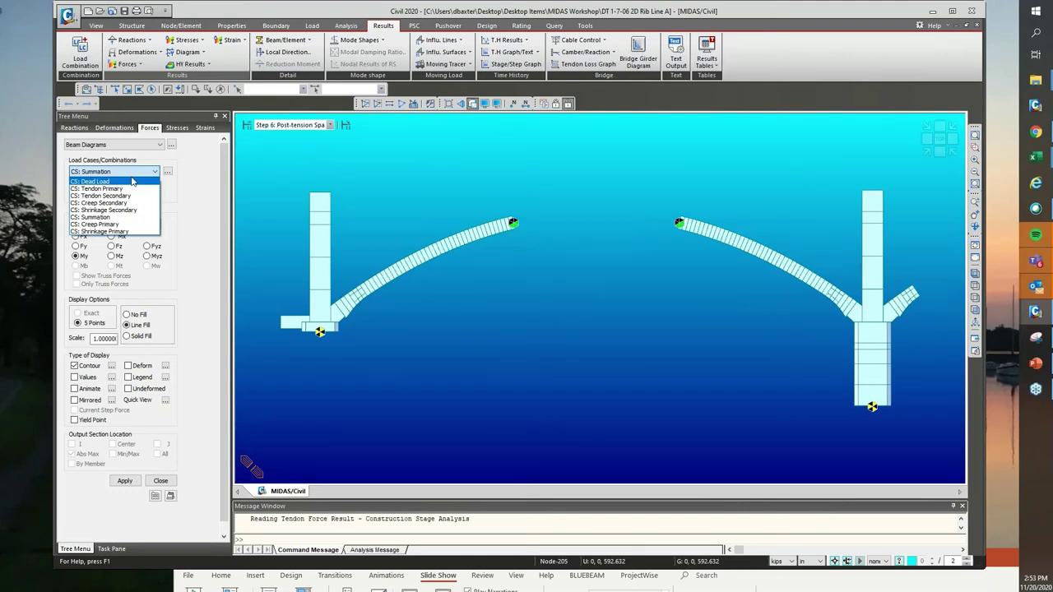
key(Escape)
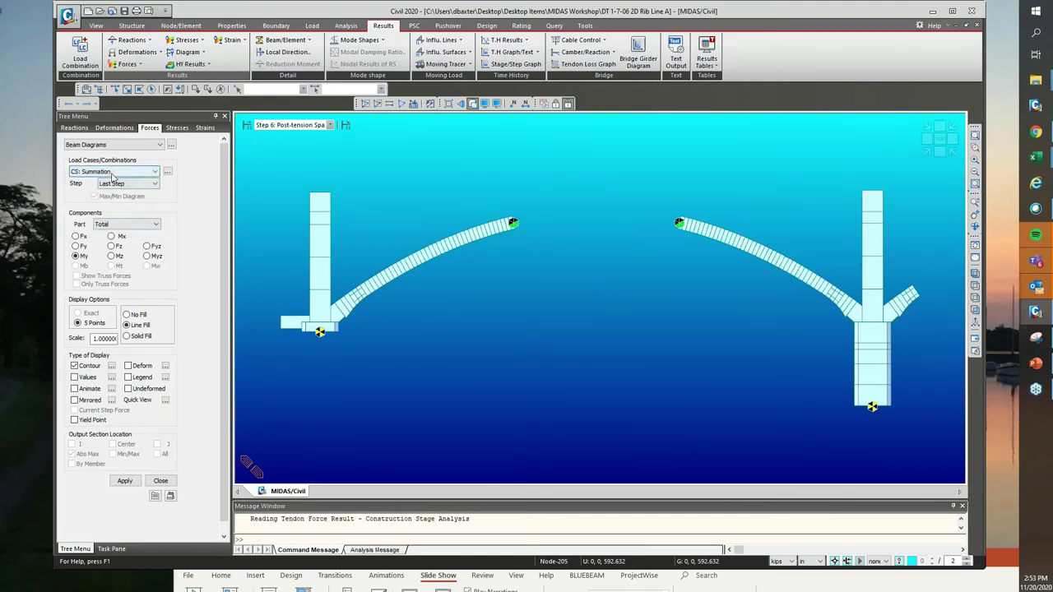
click(112, 175)
click(112, 195)
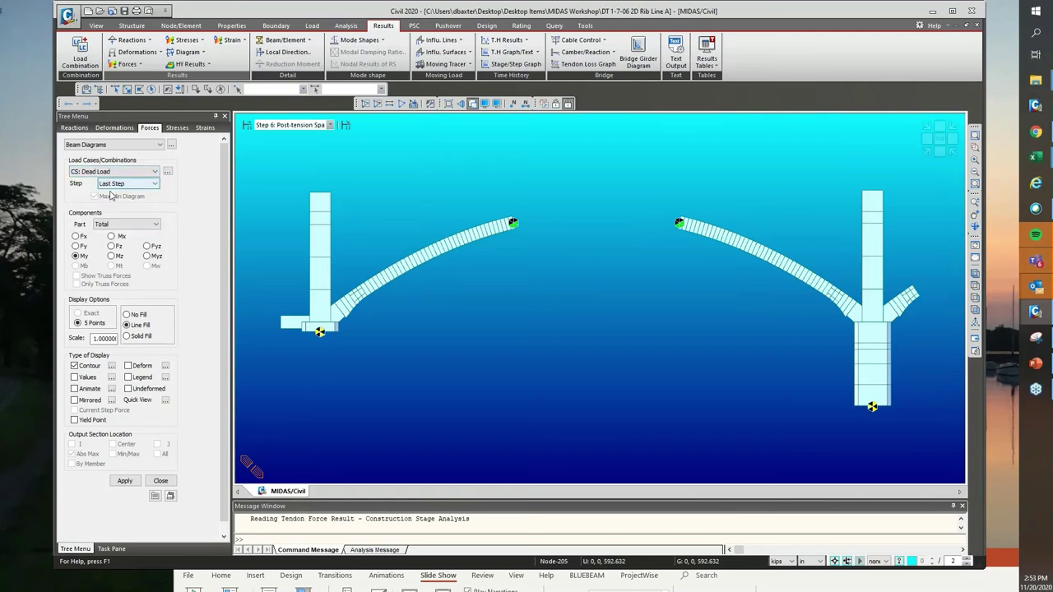
click(126, 483)
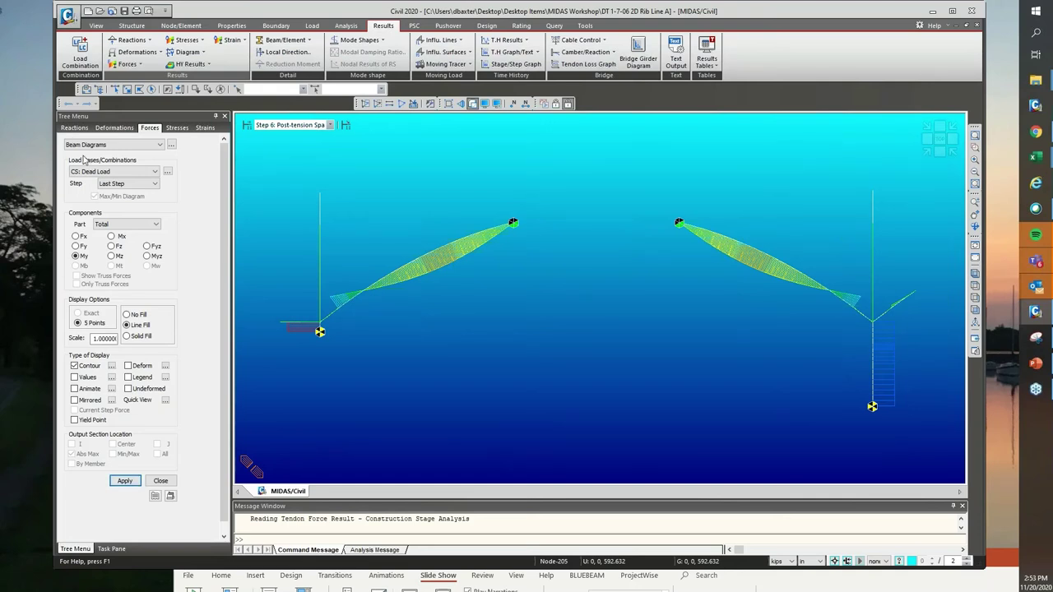
click(99, 172)
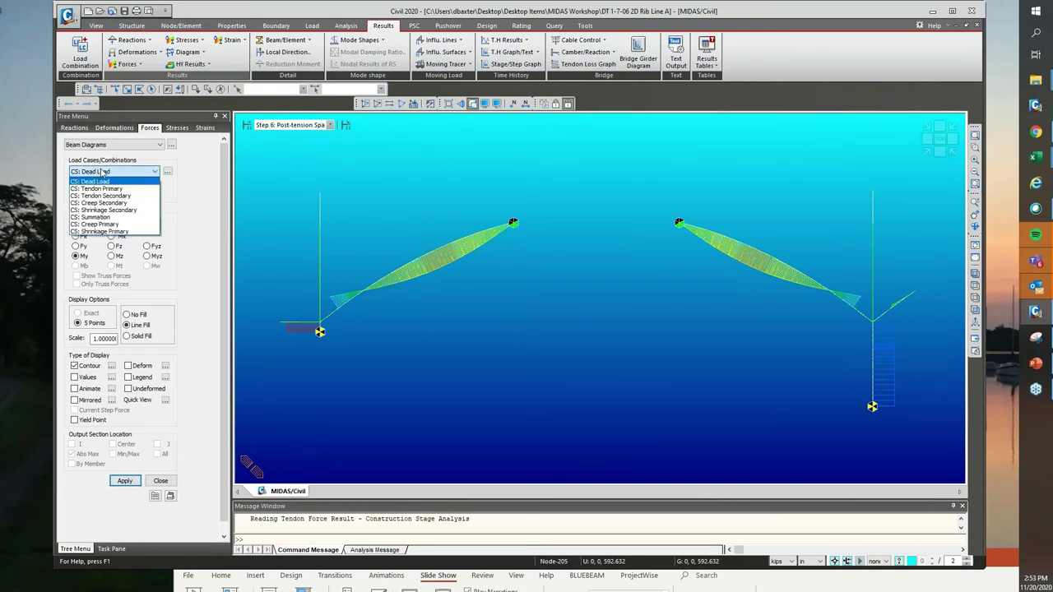
click(196, 208)
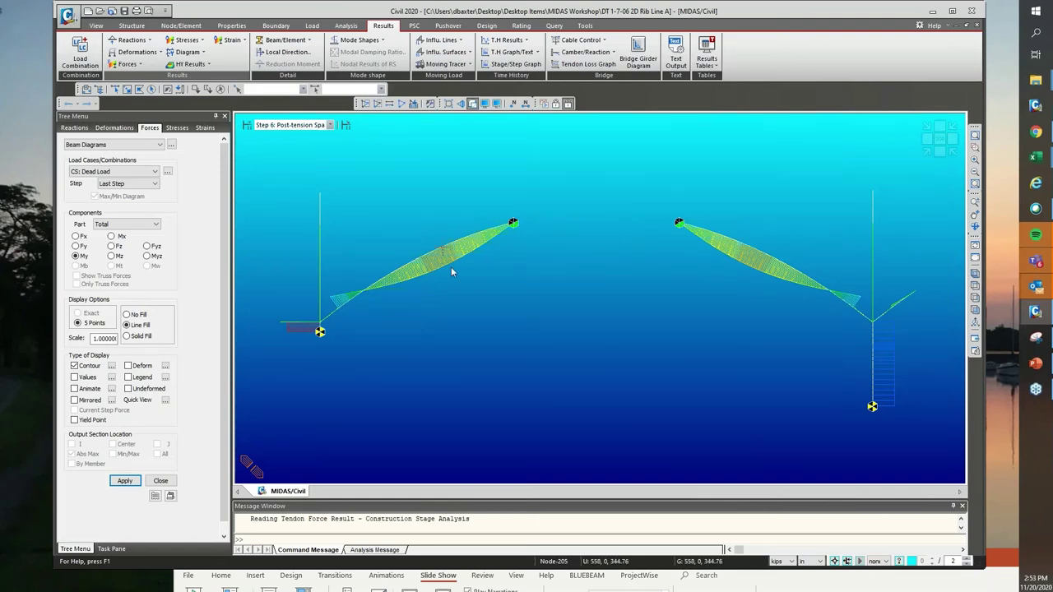
click(154, 172)
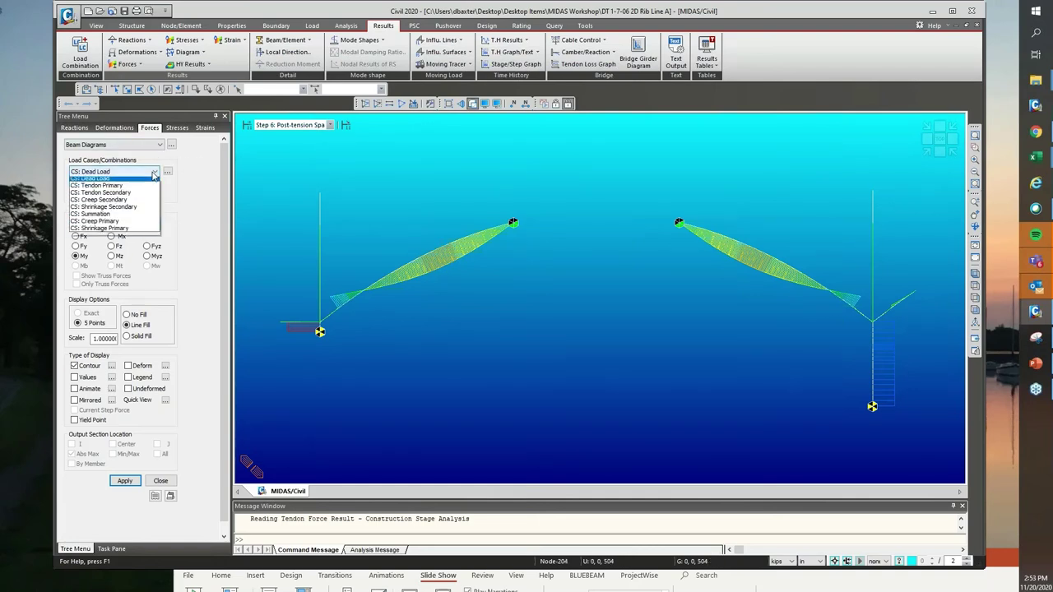
click(134, 189)
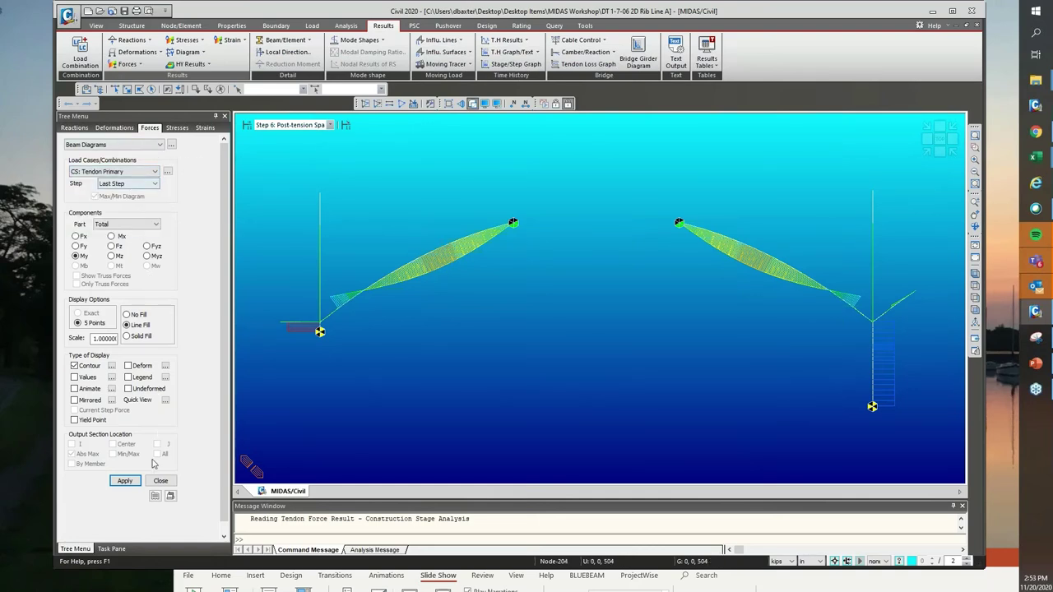
click(124, 481)
click(76, 236)
click(124, 480)
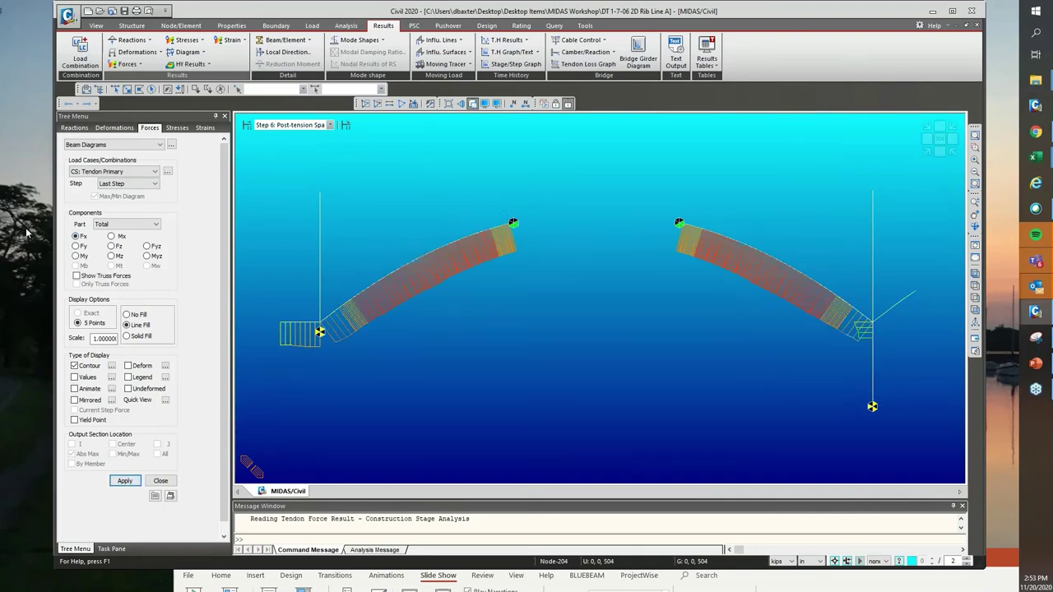
click(76, 257)
click(123, 481)
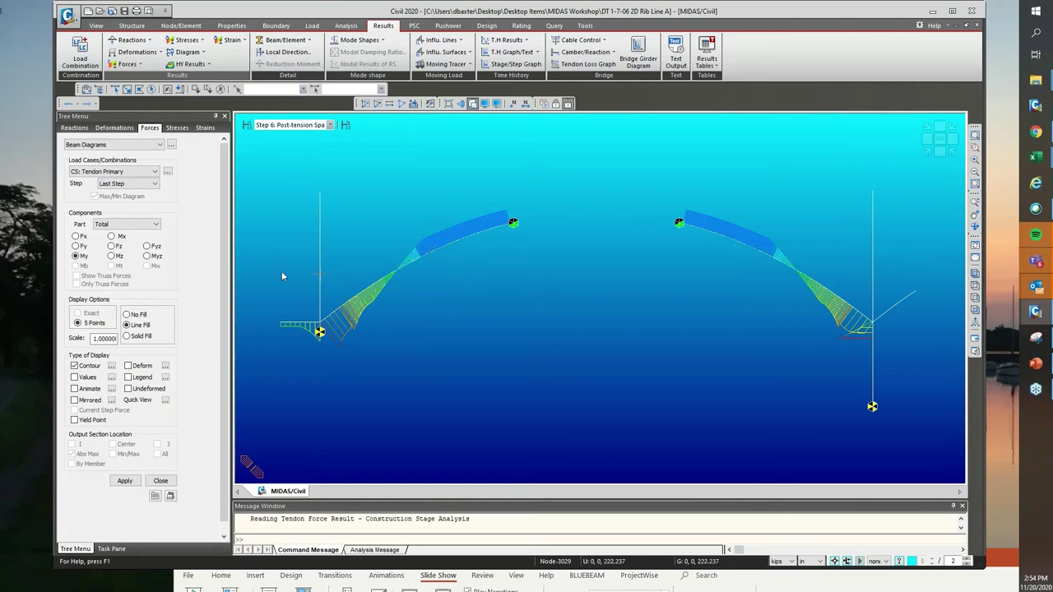
- Redraw the My moment diagram for the CS: Tendon Secondary load case
click(96, 172)
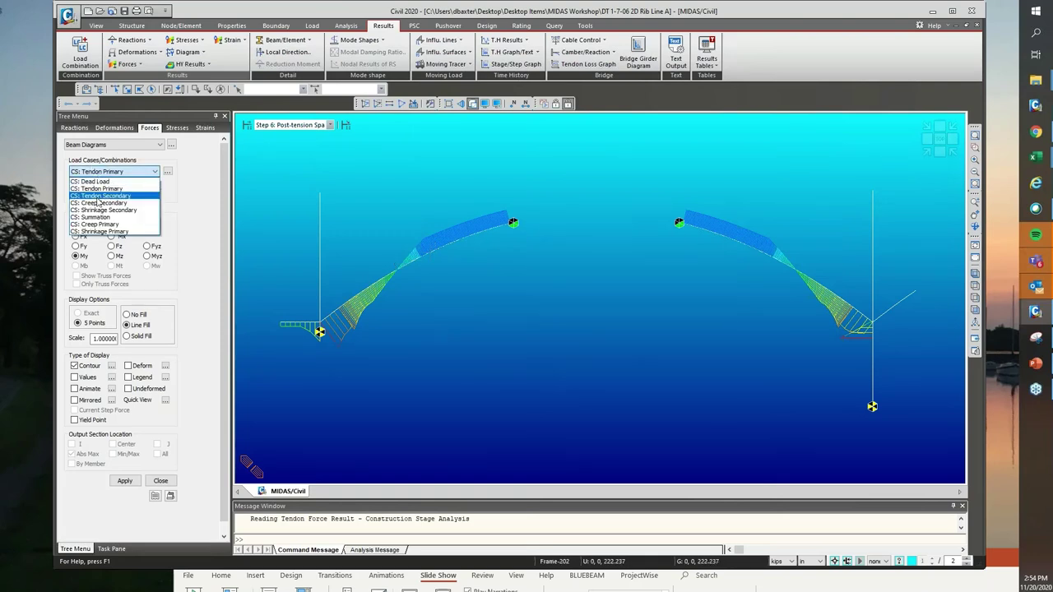
click(98, 198)
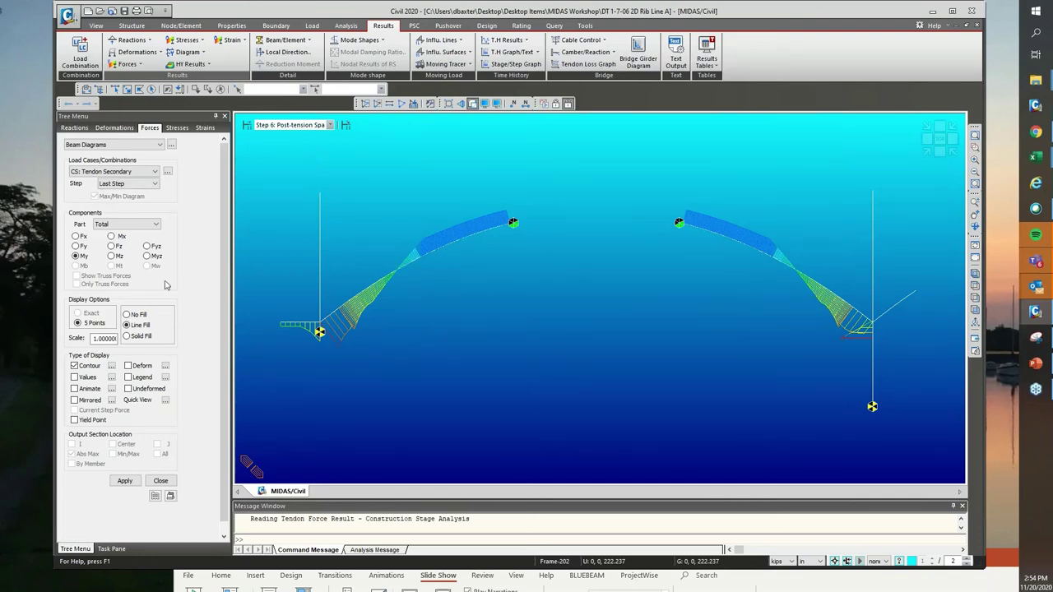
click(124, 482)
click(123, 481)
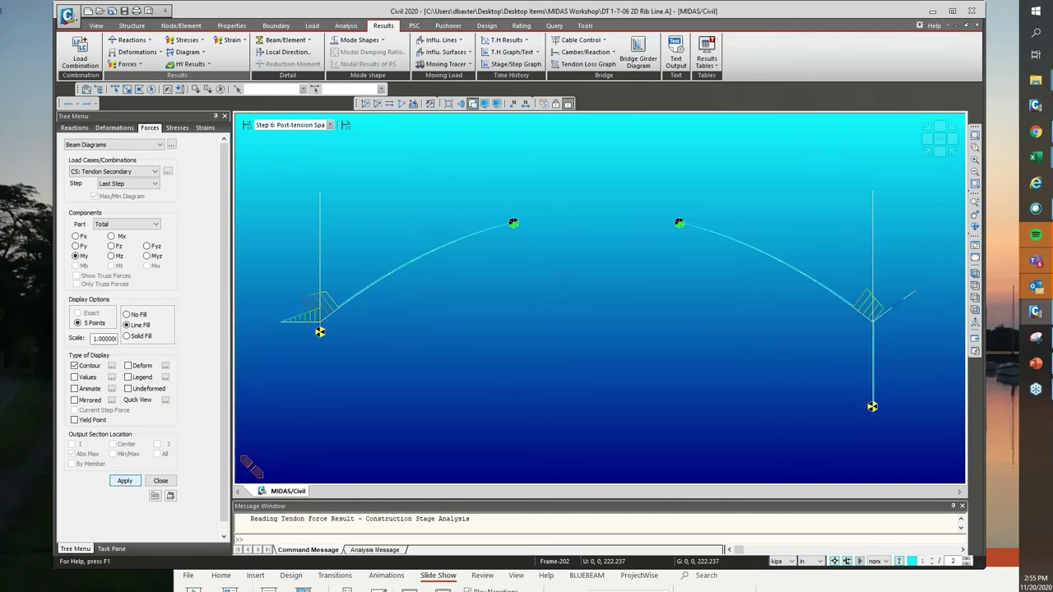
click(117, 172)
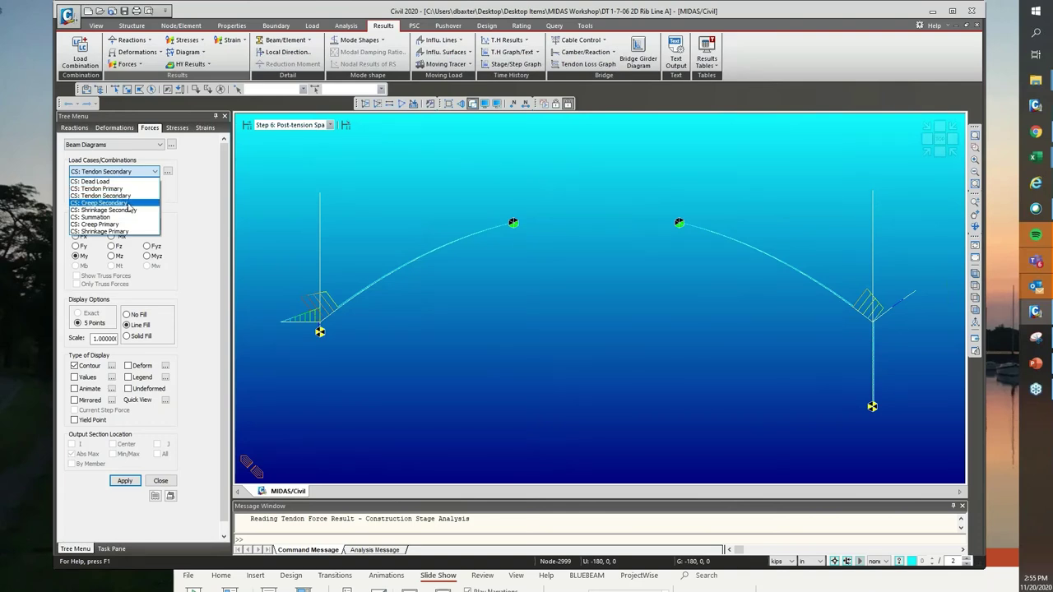
- Compare My diagrams for CS: Creep Secondary and CS: Shrinkage Secondary, ending on Creep Secondary
click(129, 203)
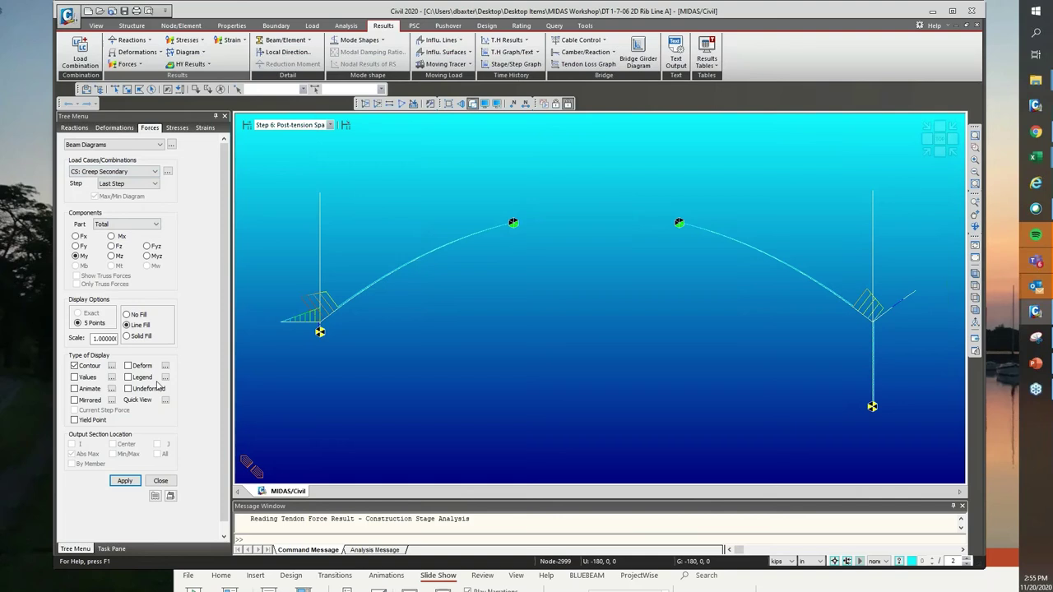
click(124, 481)
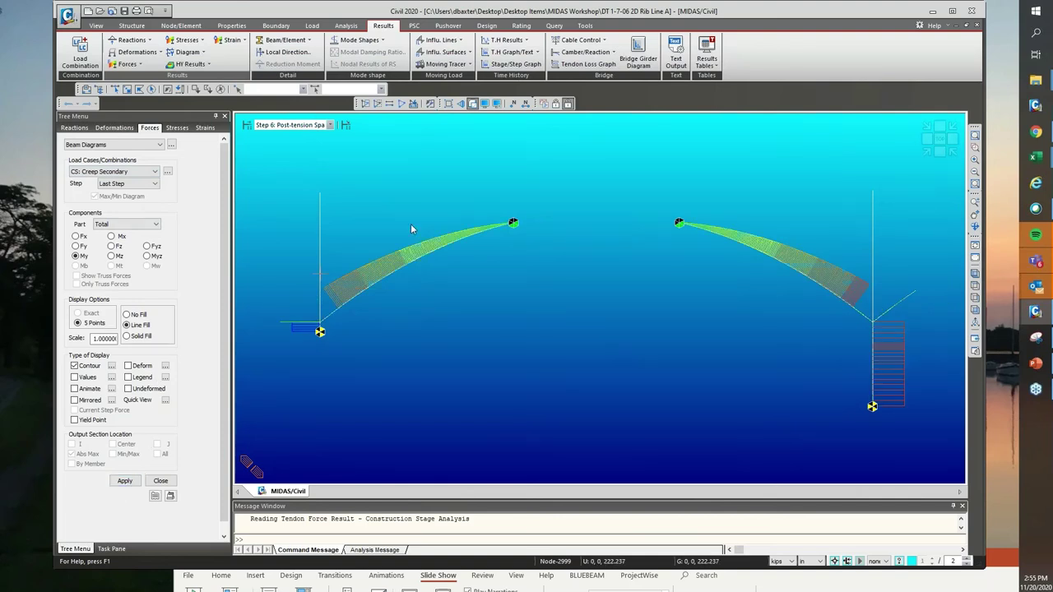
click(138, 172)
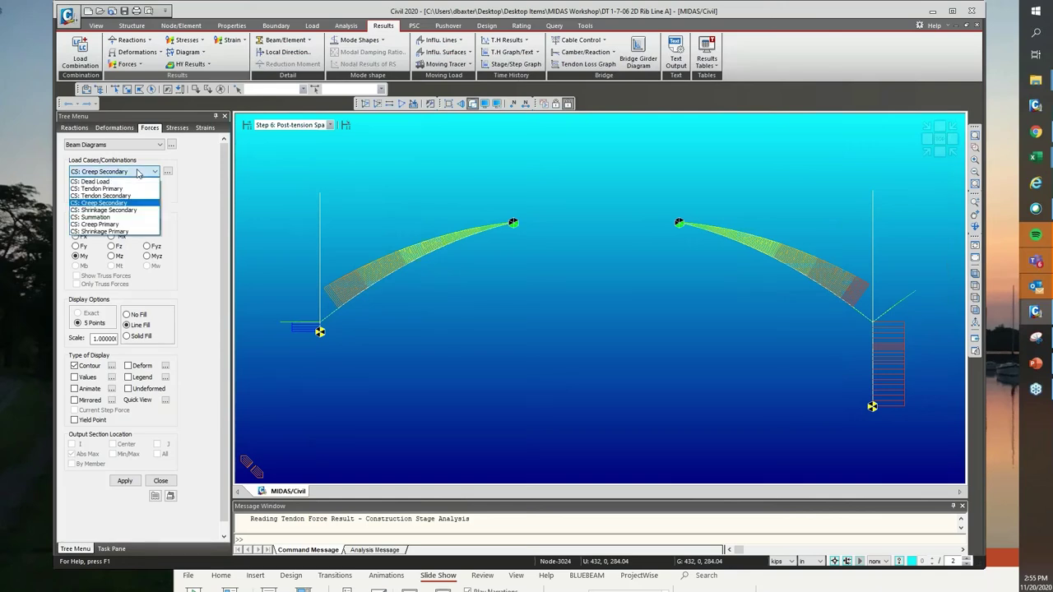
click(122, 211)
click(124, 481)
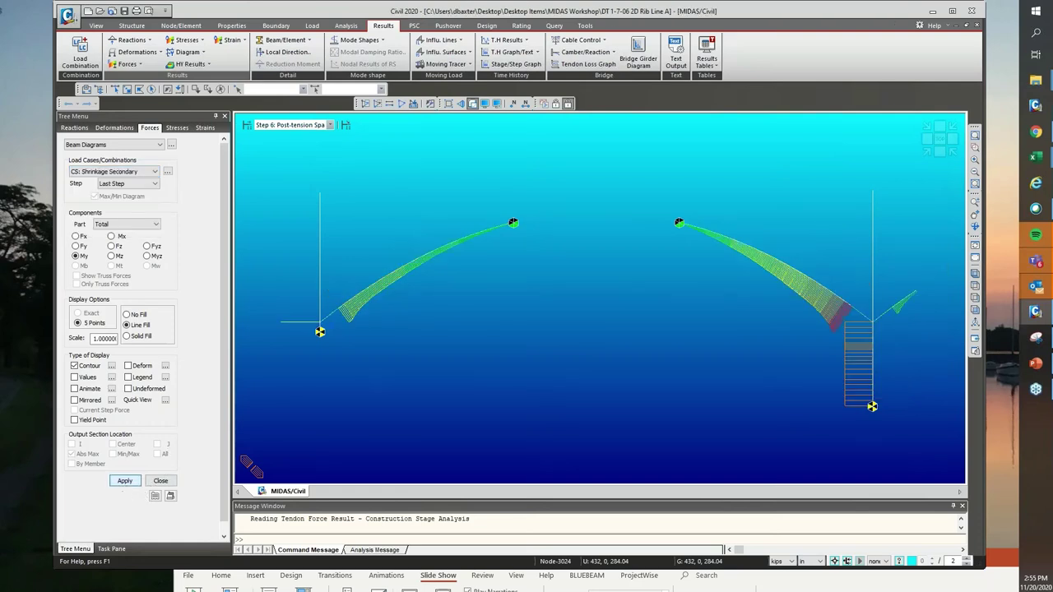
click(123, 171)
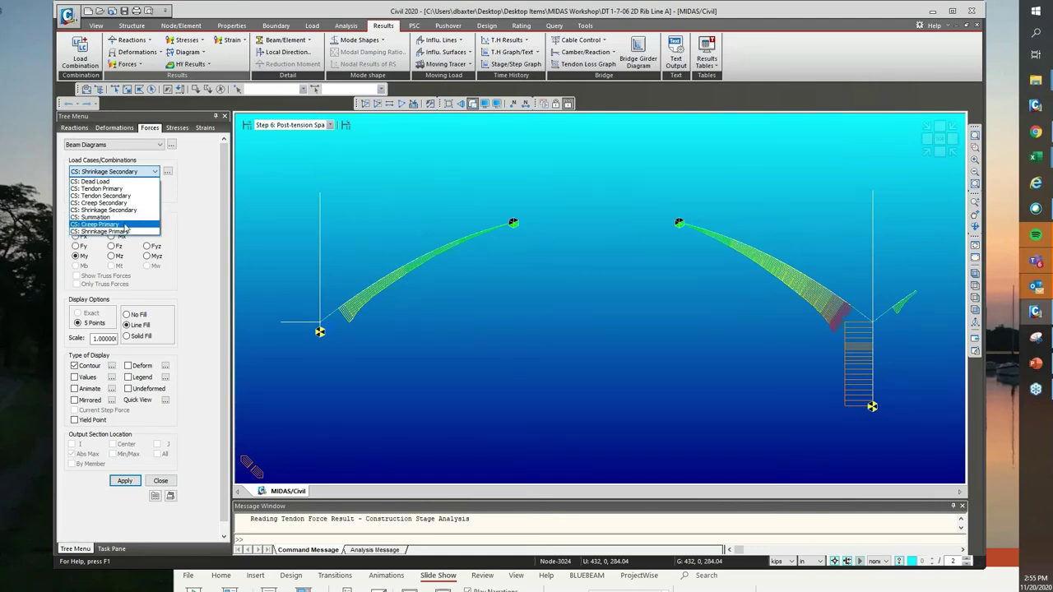
click(194, 236)
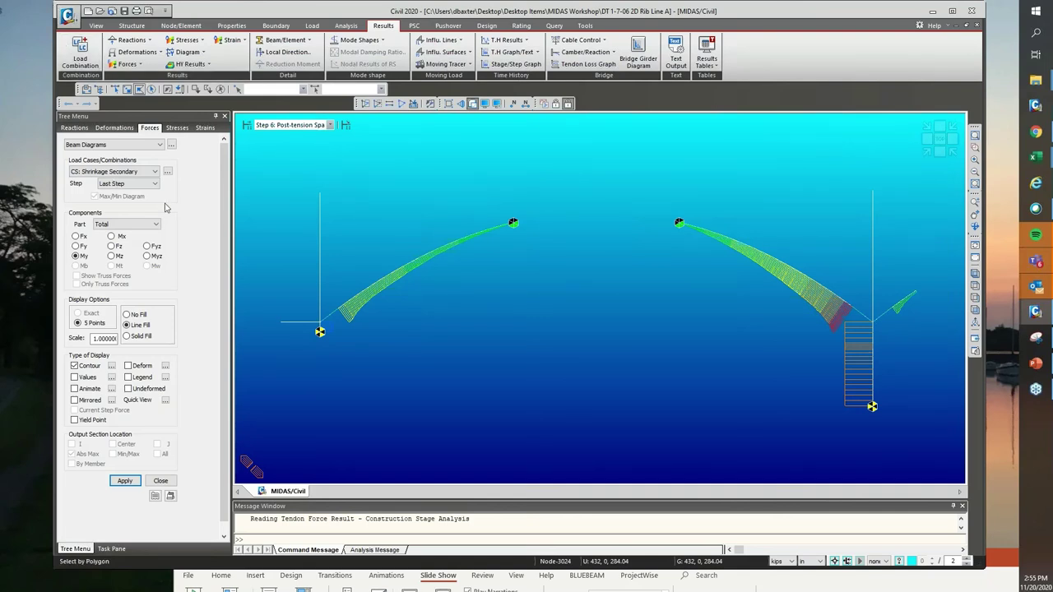
click(140, 173)
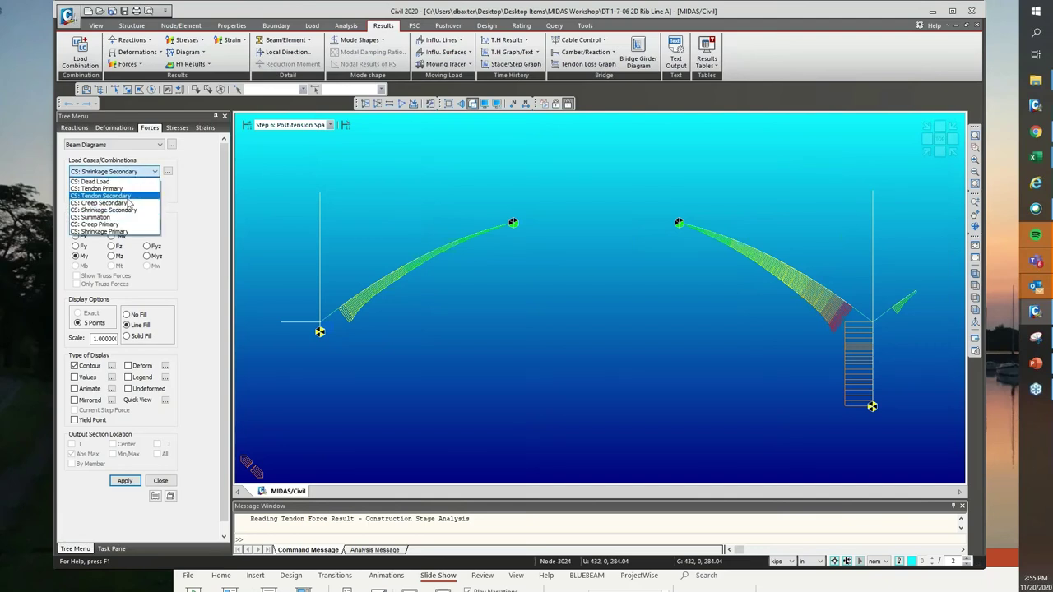
click(130, 204)
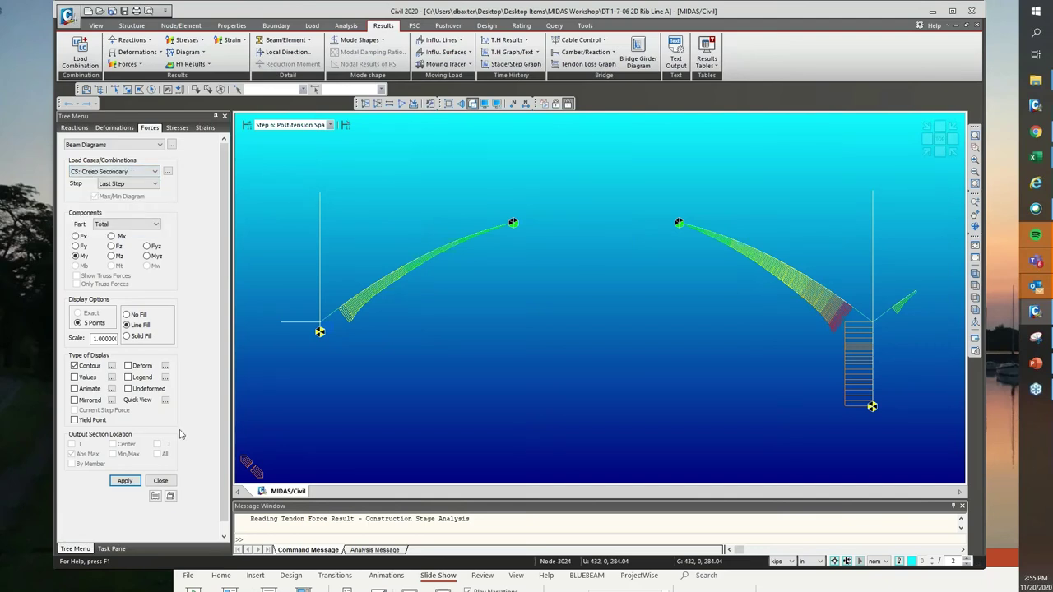
click(125, 480)
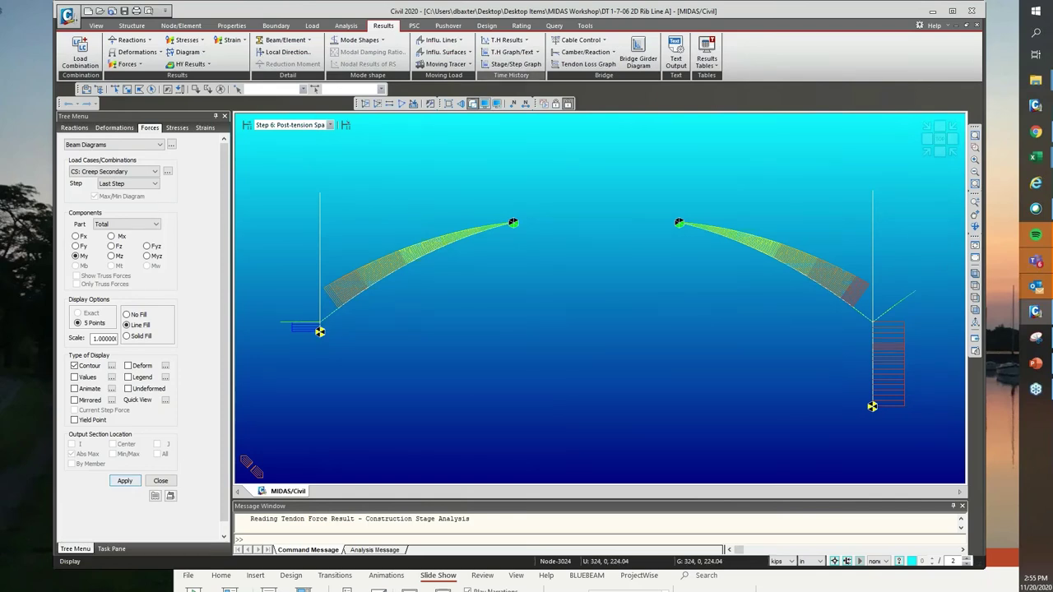
- Tabulate Dead Load(CS) beam forces for Span 3 Arch Segment A elements 3011–3048
click(706, 64)
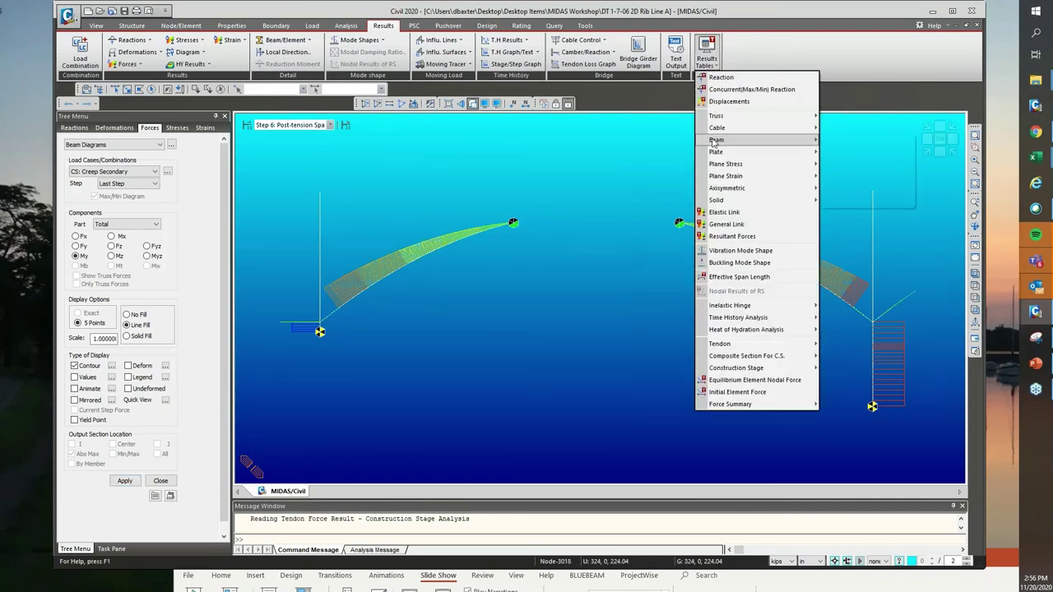
mouse_move(760, 140)
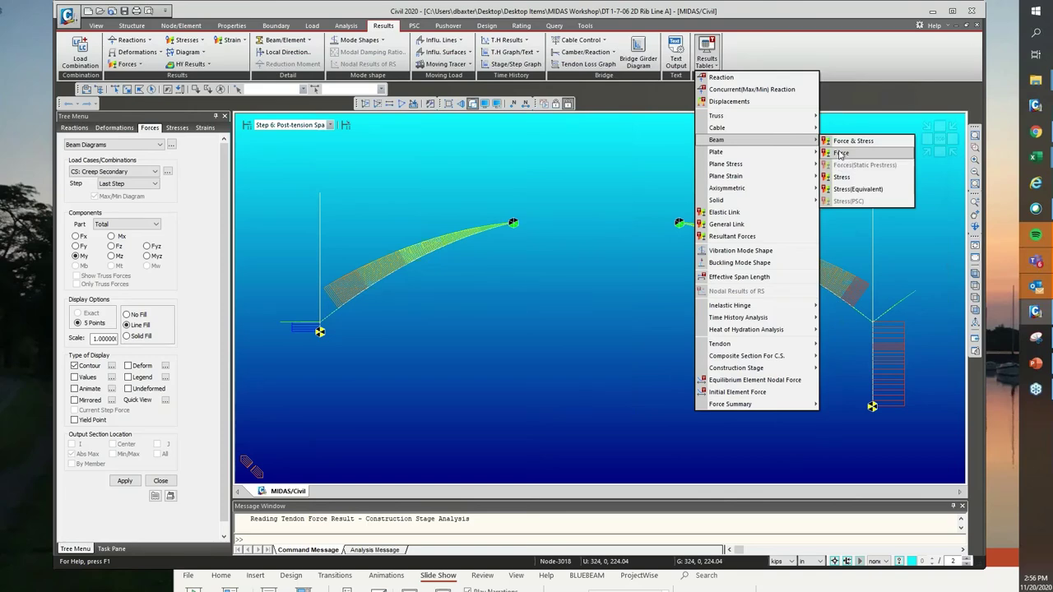
click(840, 154)
click(386, 278)
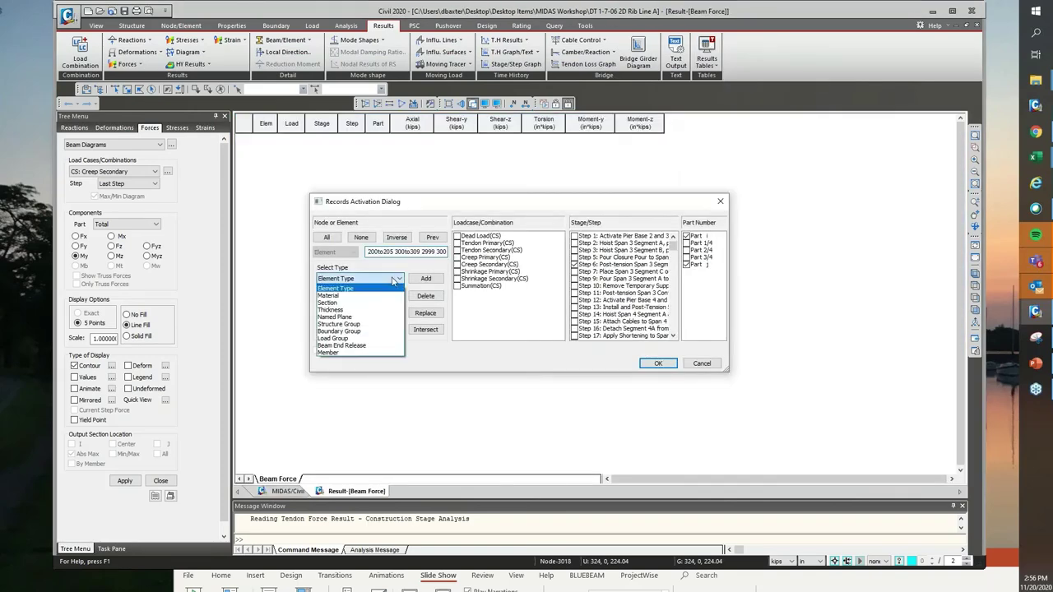
click(374, 321)
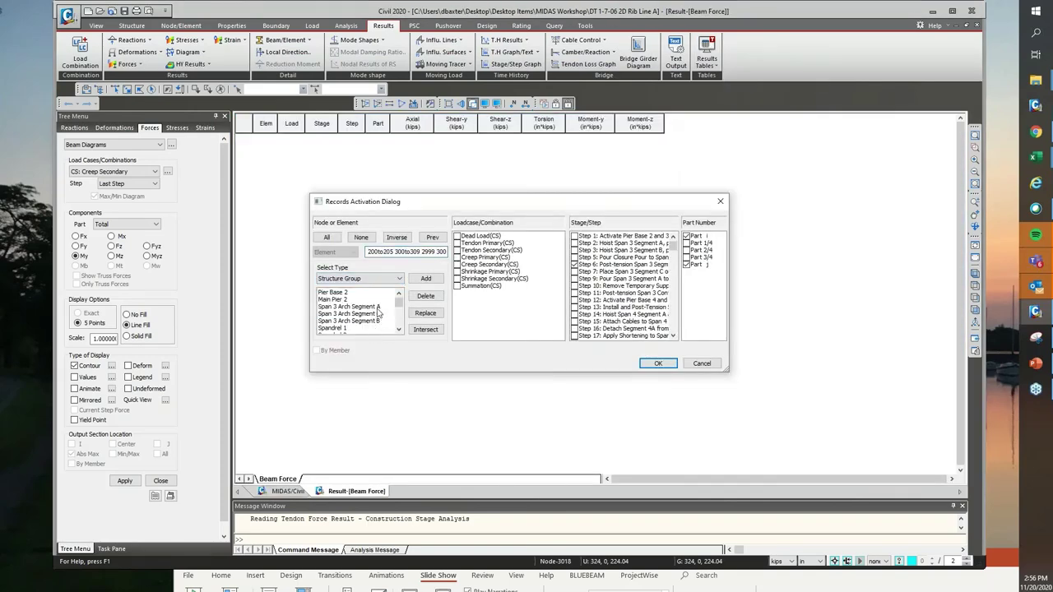
click(377, 308)
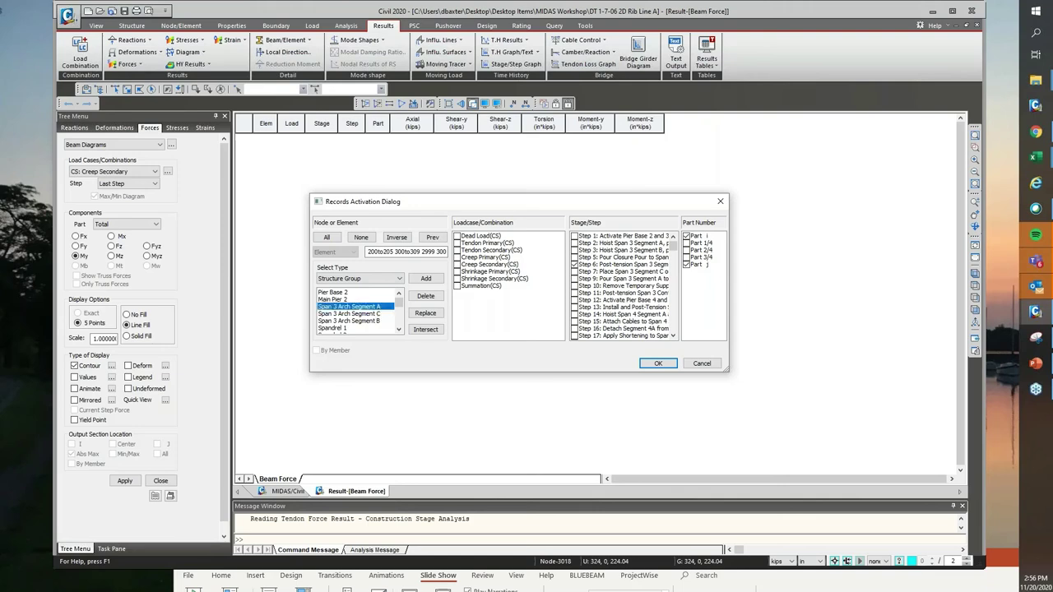
click(425, 313)
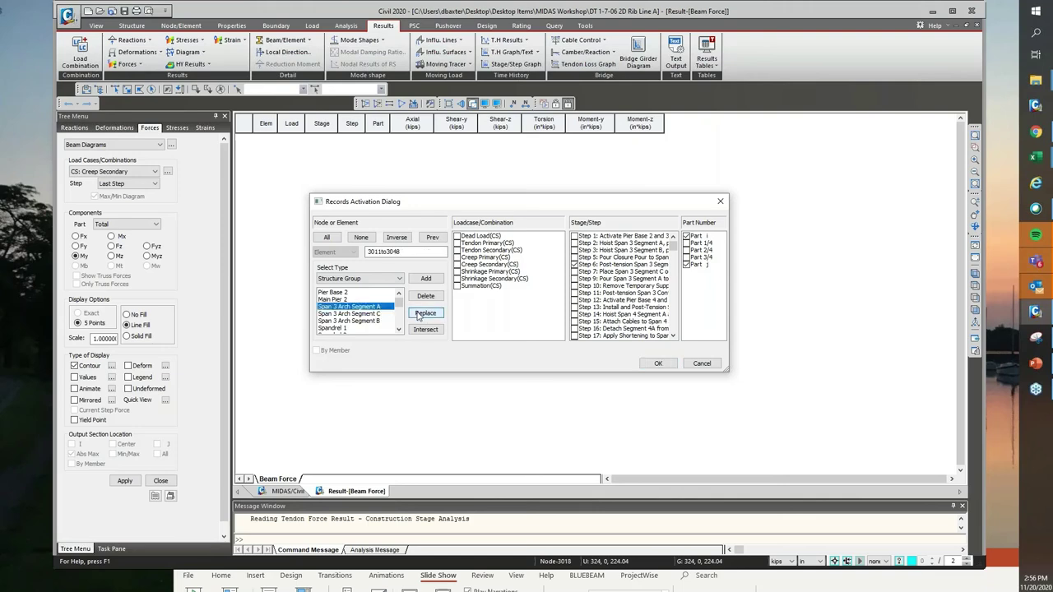
click(458, 237)
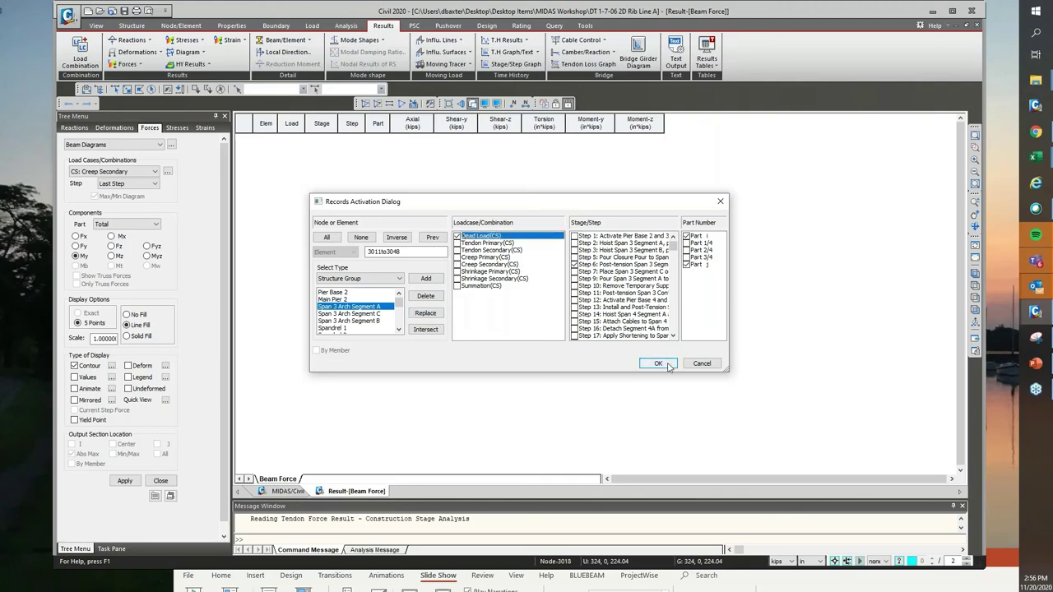
click(668, 365)
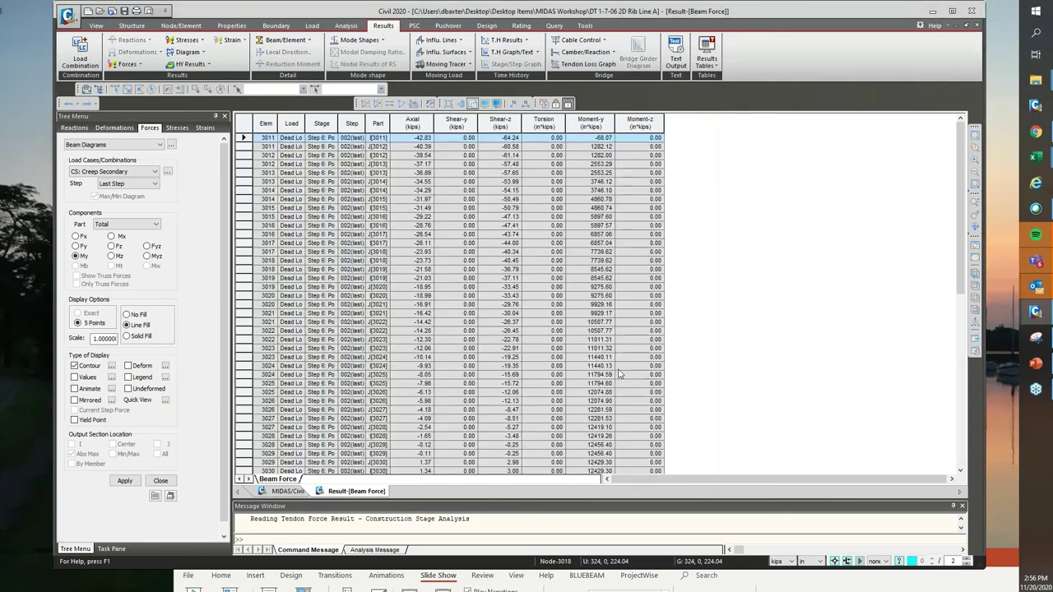
- Switch lengths to ft, review the beam force rows, then close the Beam Force table
click(821, 560)
click(810, 554)
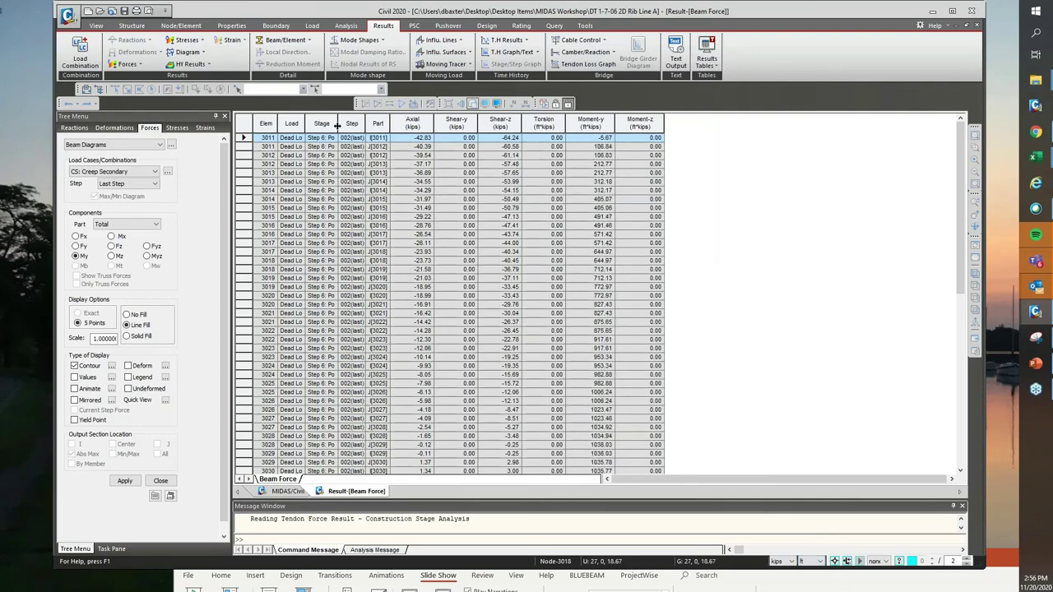
drag(346, 124, 382, 125)
drag(273, 142, 684, 253)
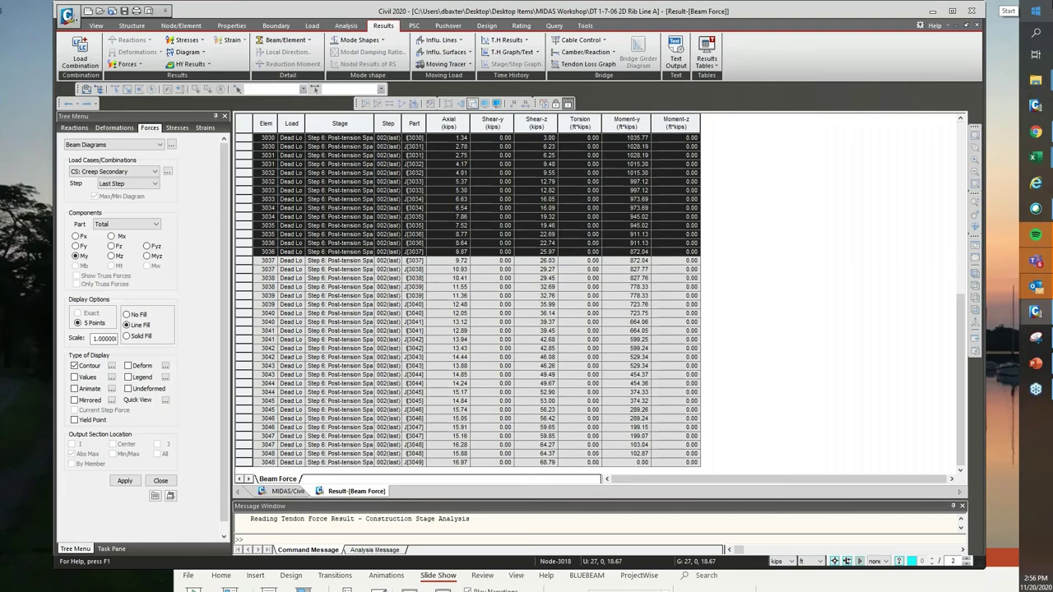
click(976, 25)
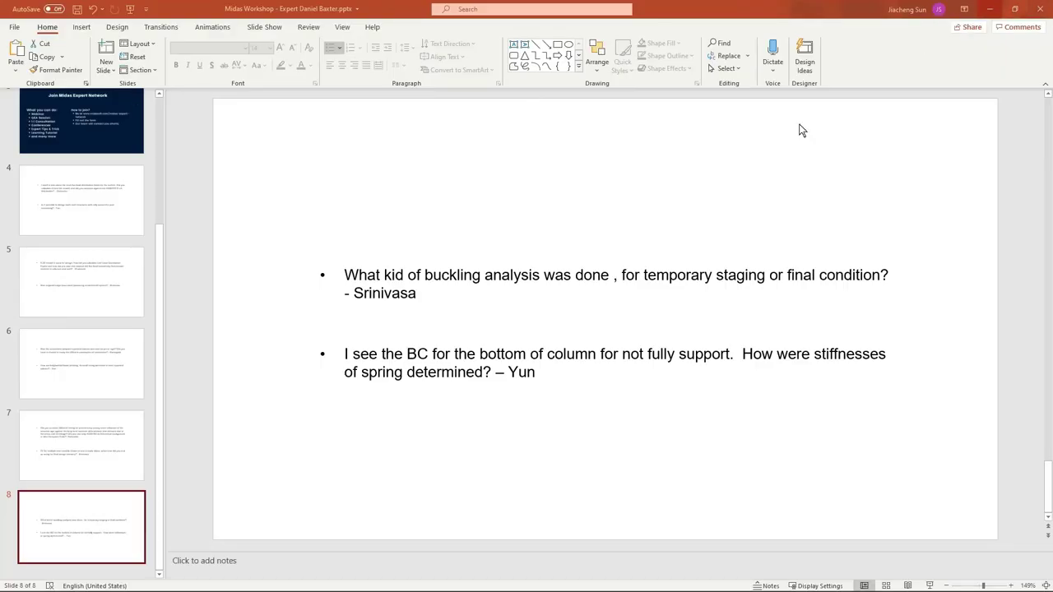
- Present slide 4, the truck live load distribution question, in Reading View
click(116, 202)
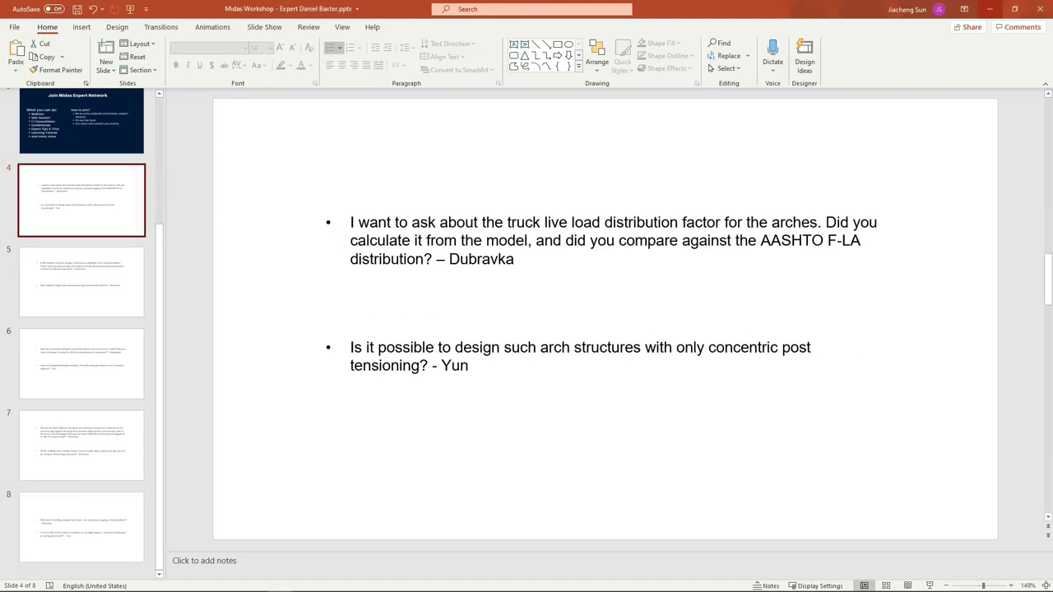
click(910, 586)
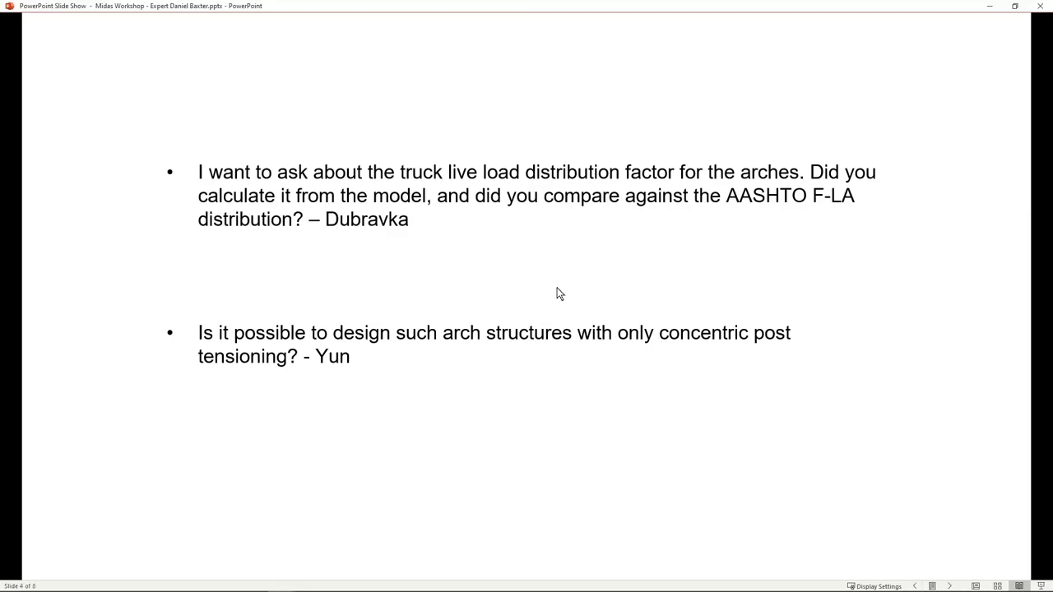